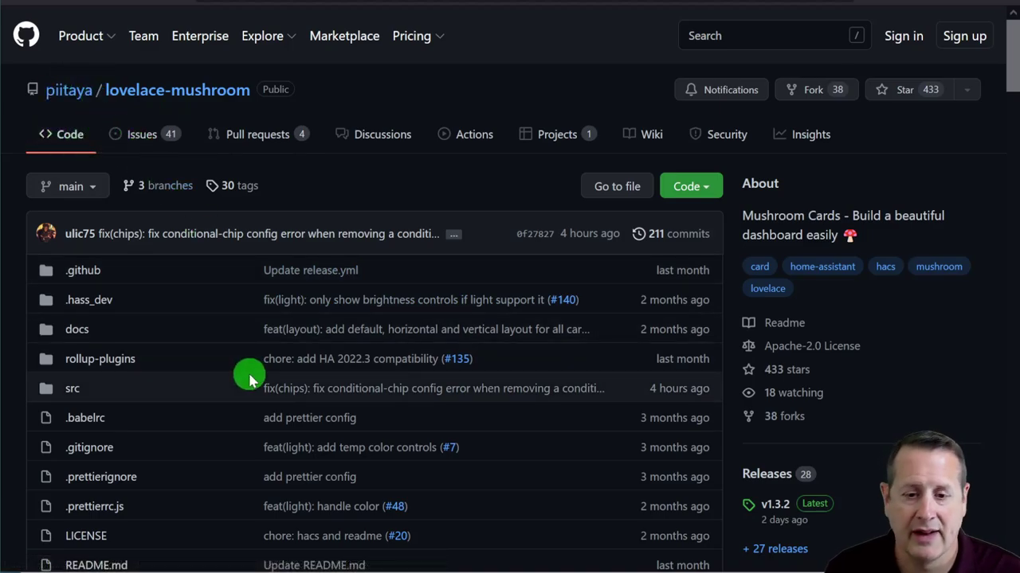
- Review the lovelace-mushroom README from the dashboard preview through the features list to the HACS installation instructions
scroll(350, 365, down, 2)
scroll(326, 371, down, 6)
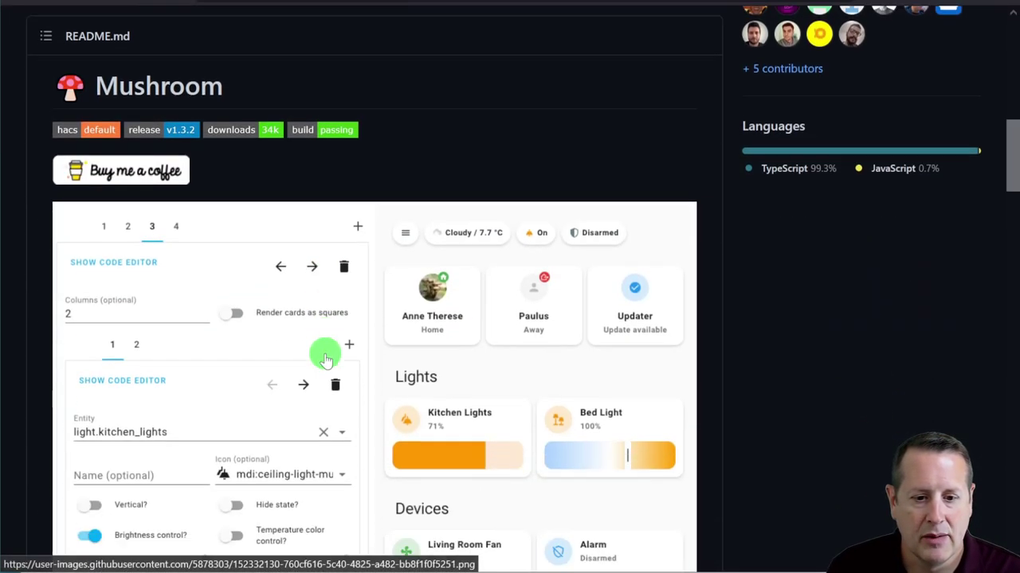
scroll(299, 313, down, 5)
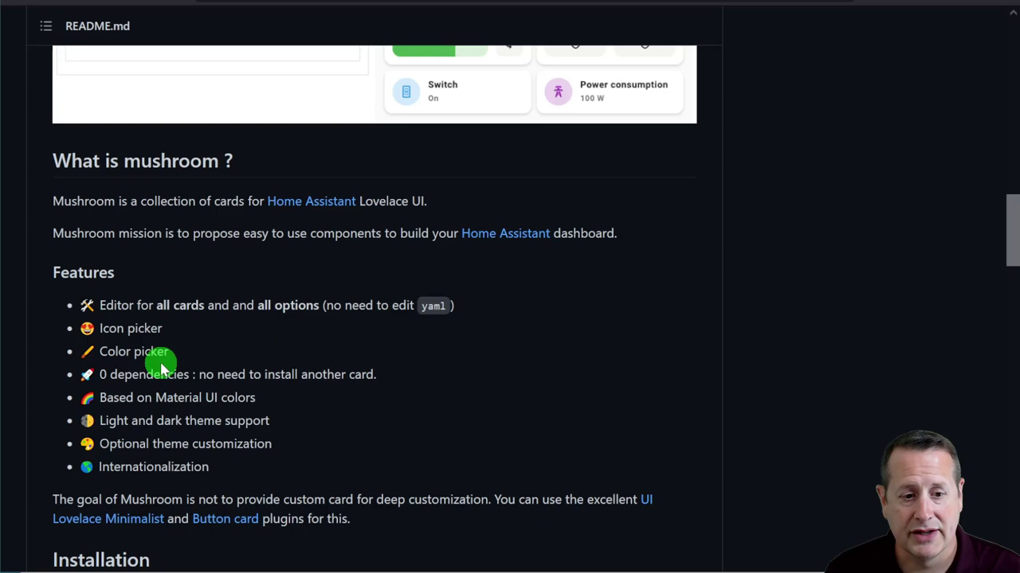
scroll(239, 392, down, 1)
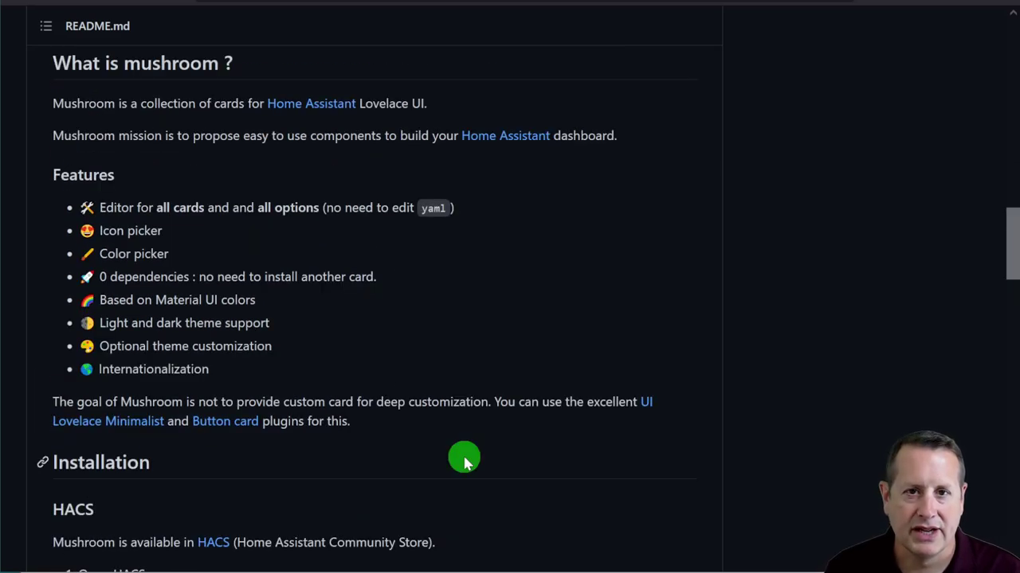
scroll(458, 447, down, 2)
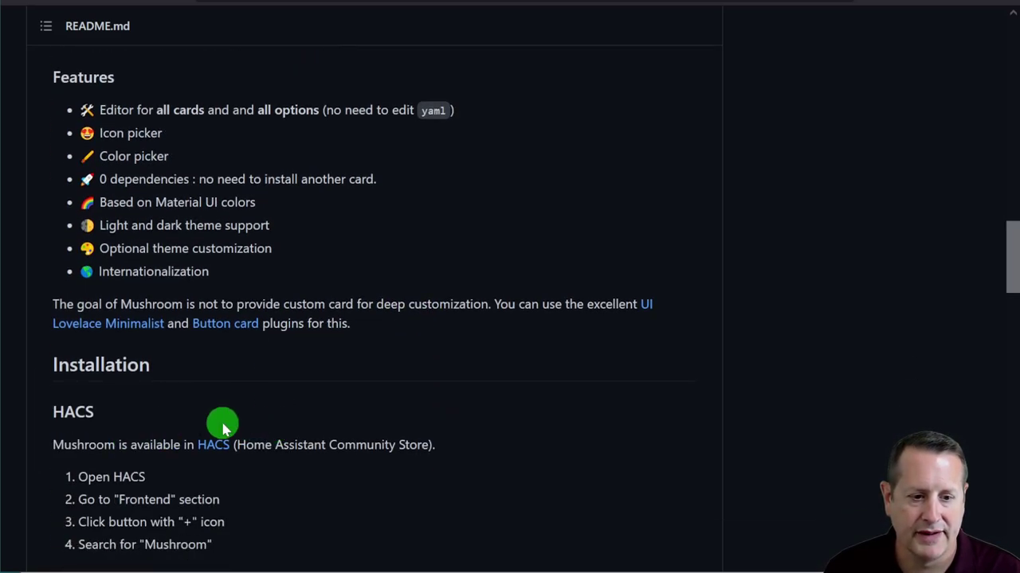
scroll(330, 450, down, 2)
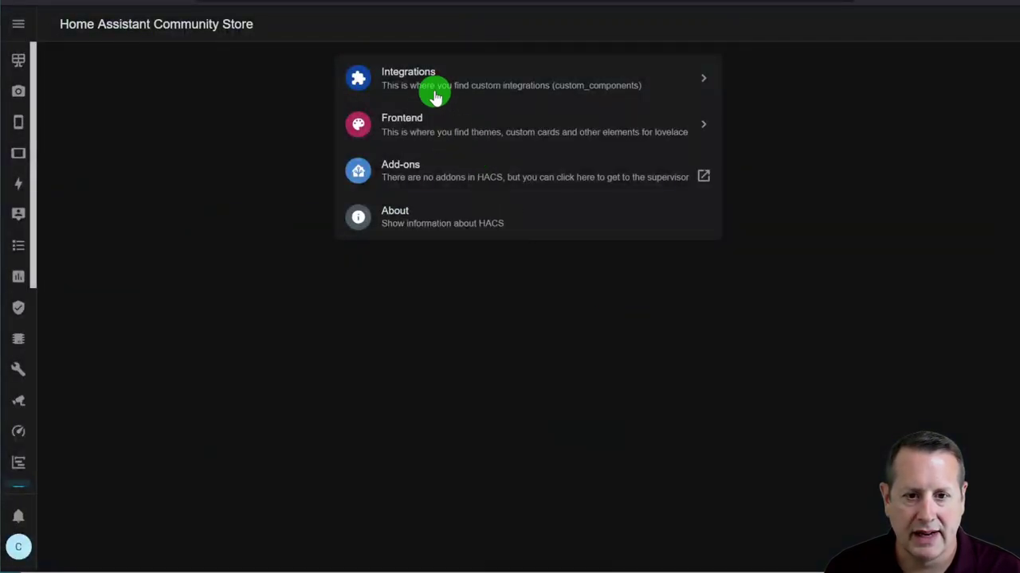
- In Home Assistant's HACS, search the available frontend repositories for "mush", then look for Mushroom among the downloaded ones
click(436, 128)
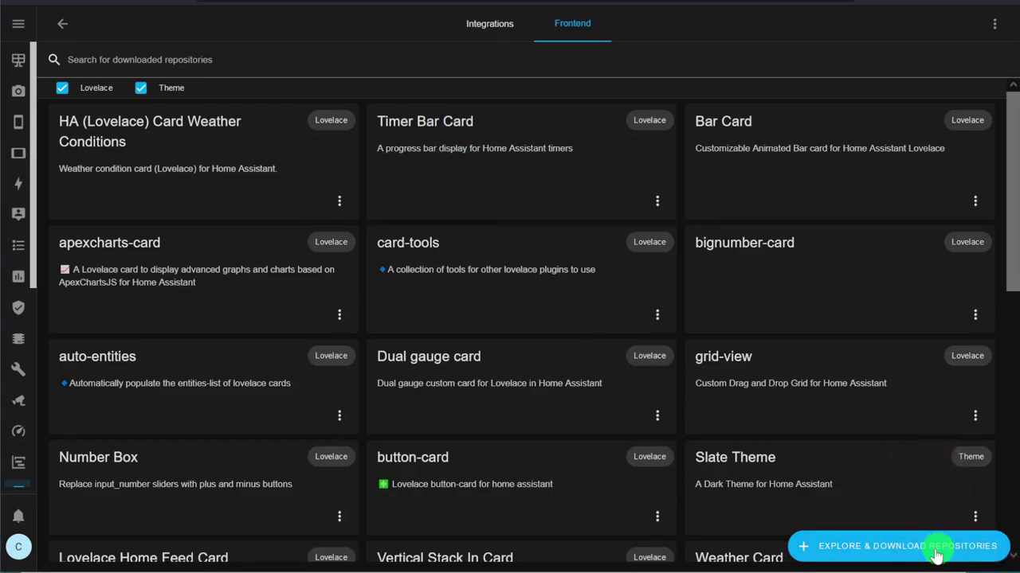
click(938, 555)
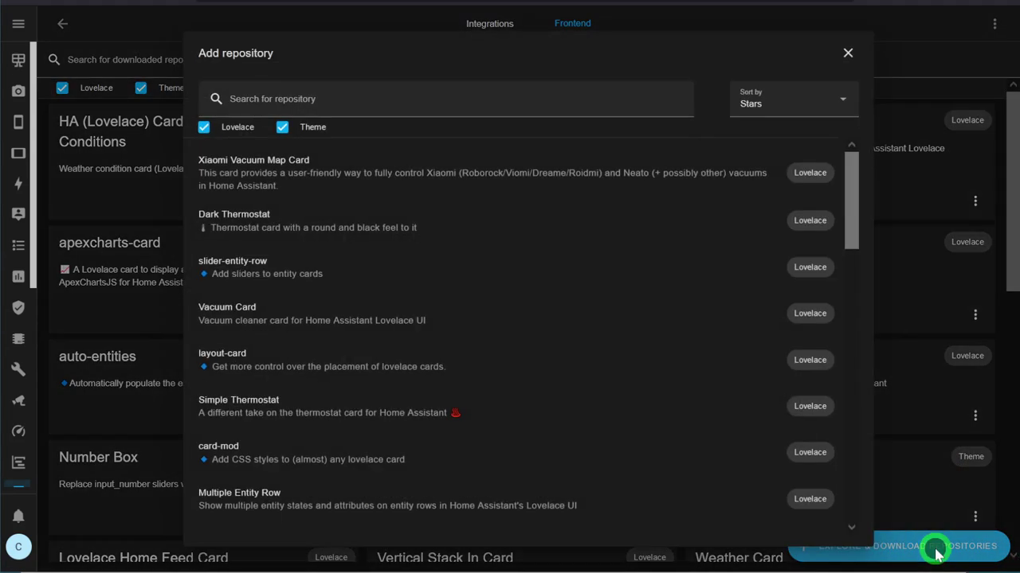
click(402, 94)
text(mush)
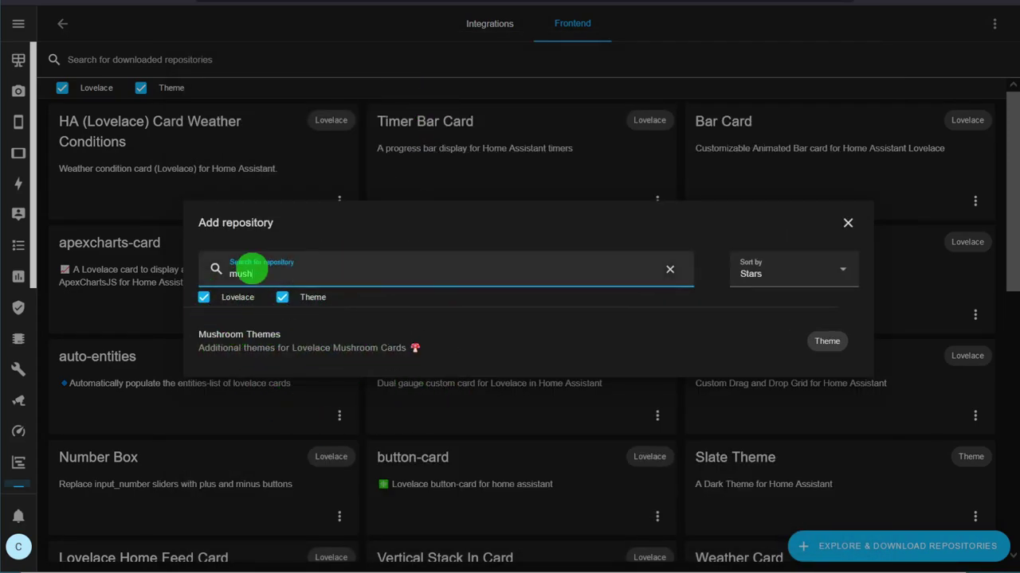
click(849, 222)
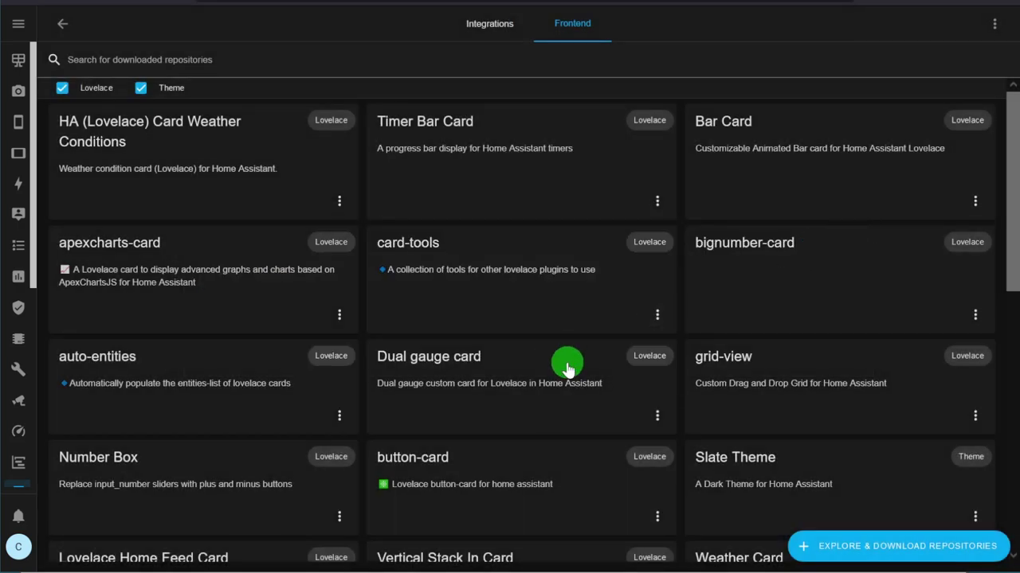
scroll(567, 367, down, 6)
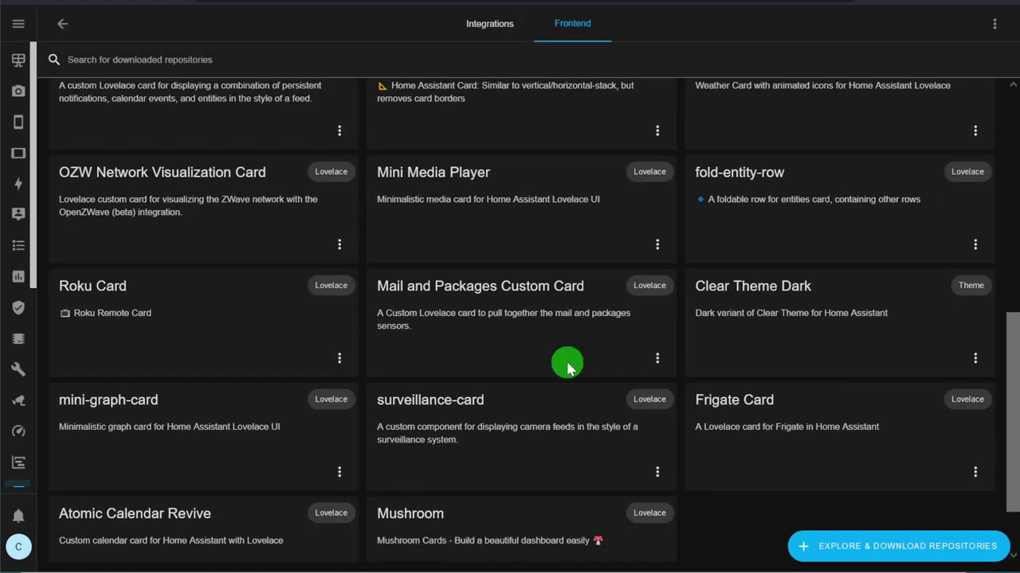
scroll(567, 367, down, 2)
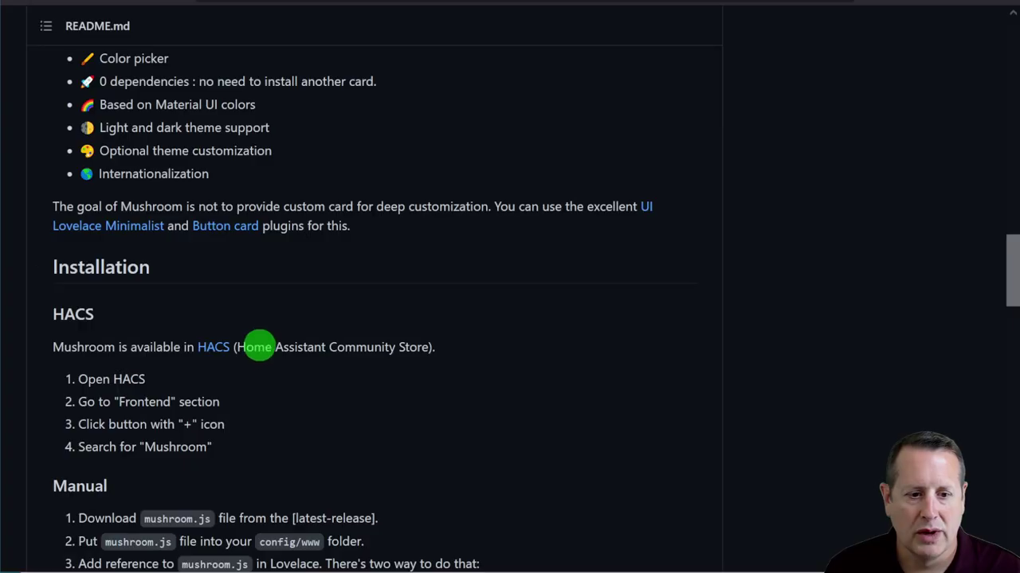
- On the GitHub page, read the Mushroom README's manual installation, usage instructions, available cards and todo list
scroll(286, 346, down, 3)
scroll(253, 346, down, 5)
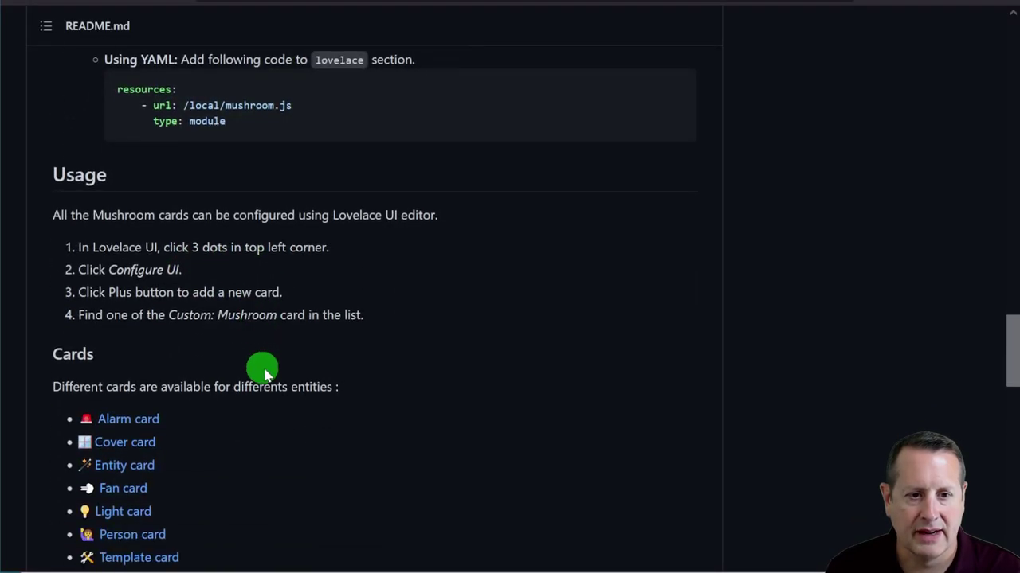
scroll(183, 293, down, 1)
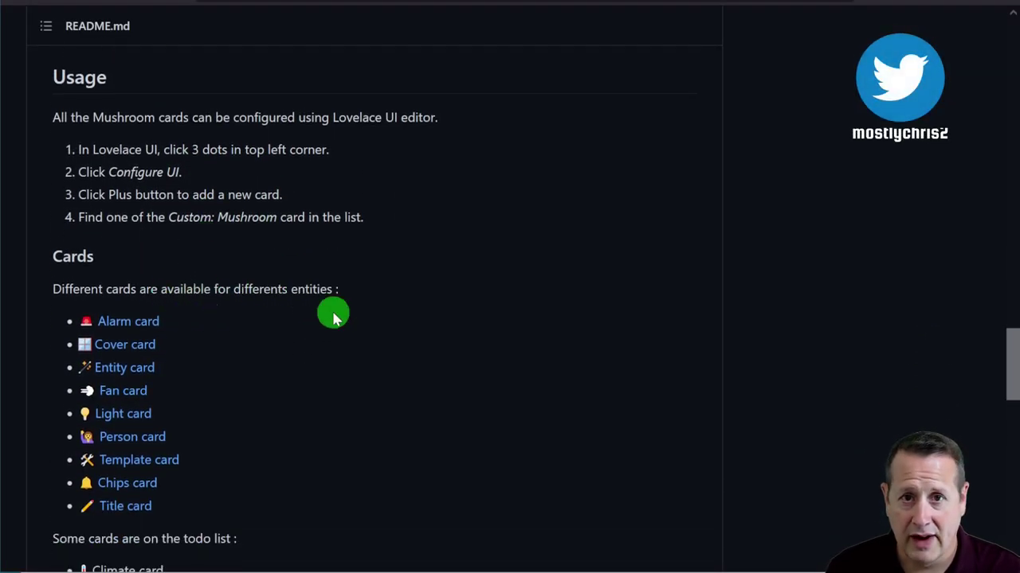
scroll(327, 317, down, 1)
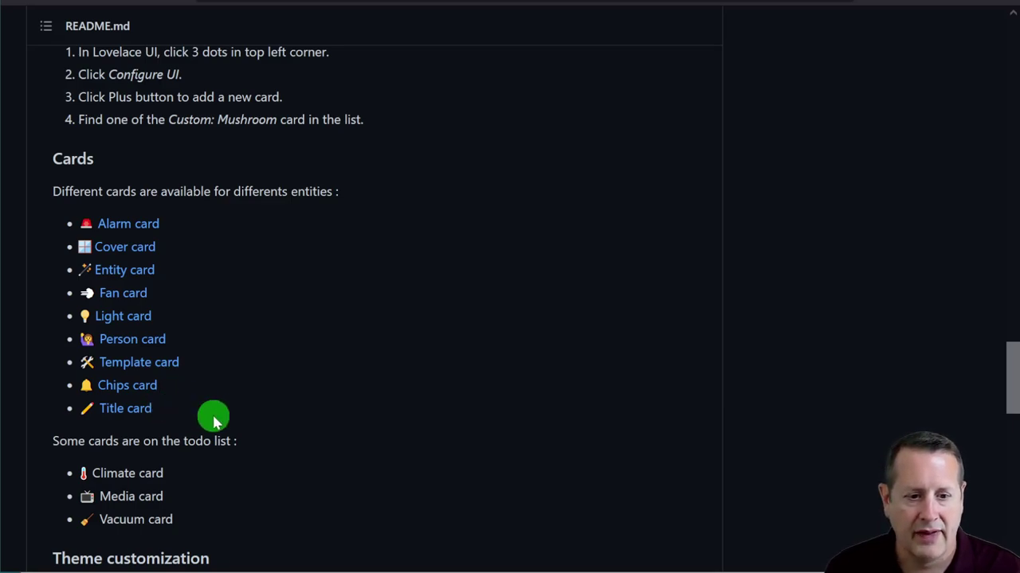
scroll(346, 451, down, 1)
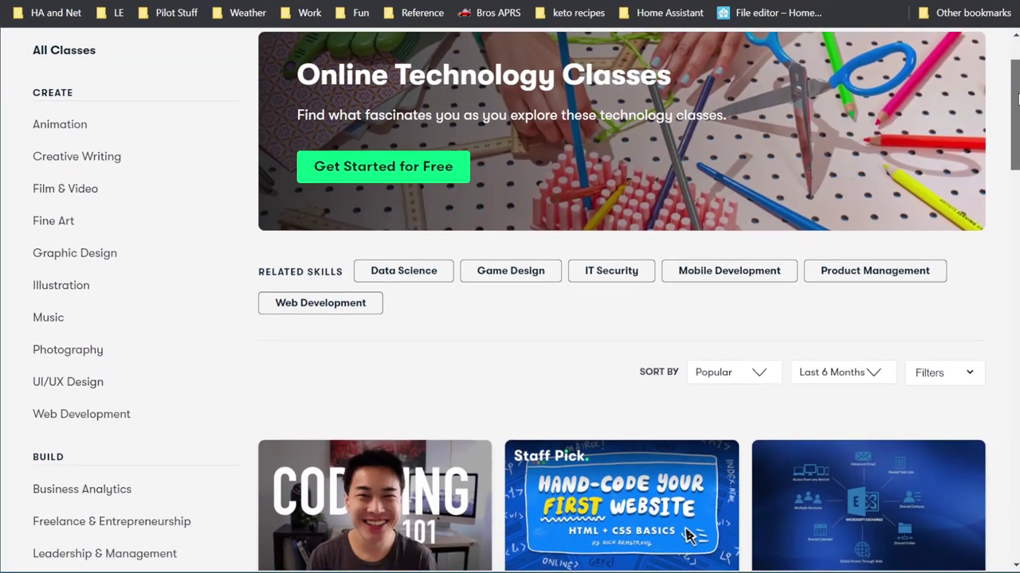
- On the Skillshare website, browse the online technology classes and the Discover Lifelong Learning page
drag(1018, 96, 1016, 298)
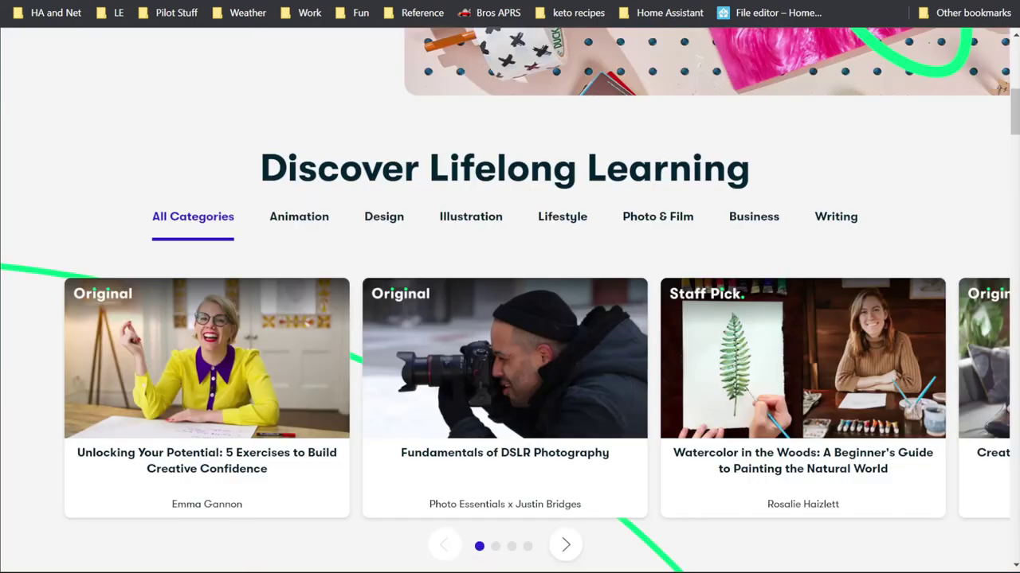
drag(1017, 114, 1016, 382)
scroll(509, 300, down, 10)
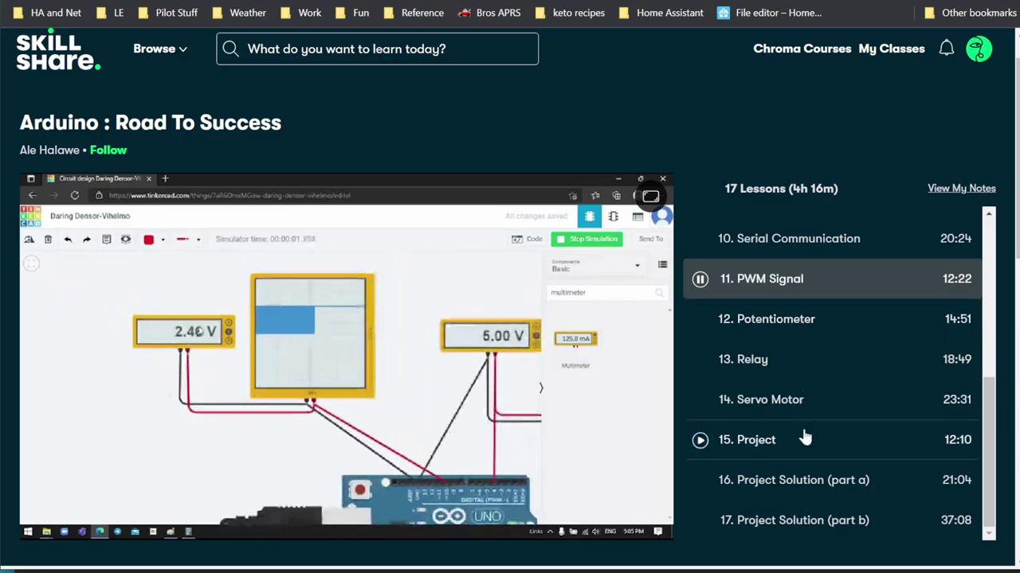
- Play lesson 15, Project, of the Arduino : Road To Success class and skip ahead through the video
click(801, 440)
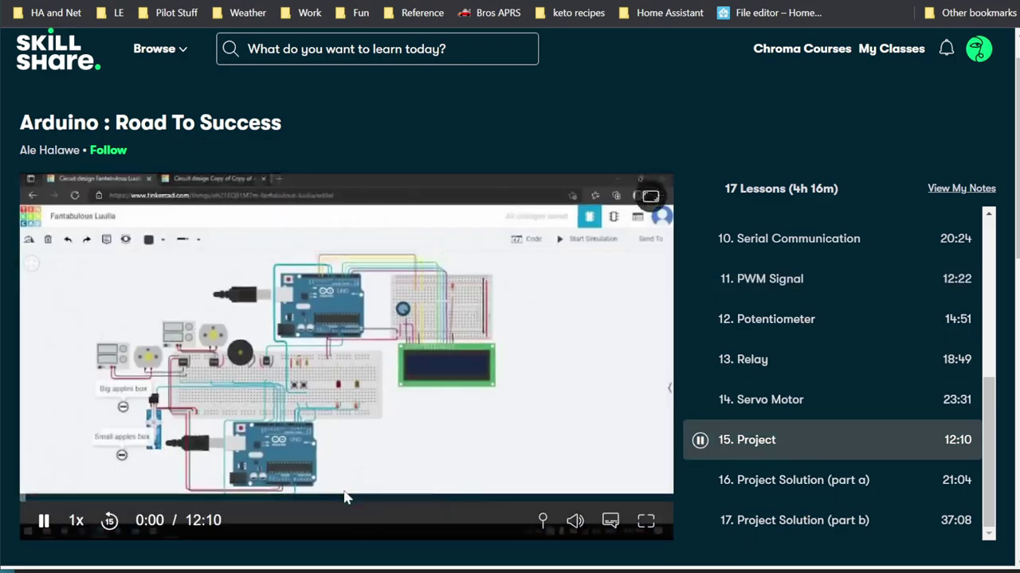
click(195, 499)
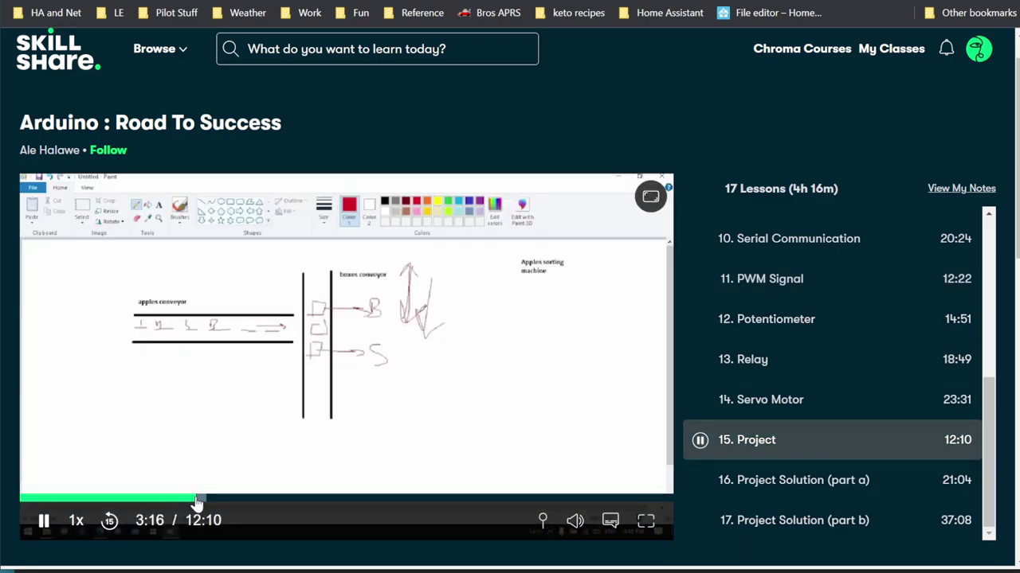
click(286, 499)
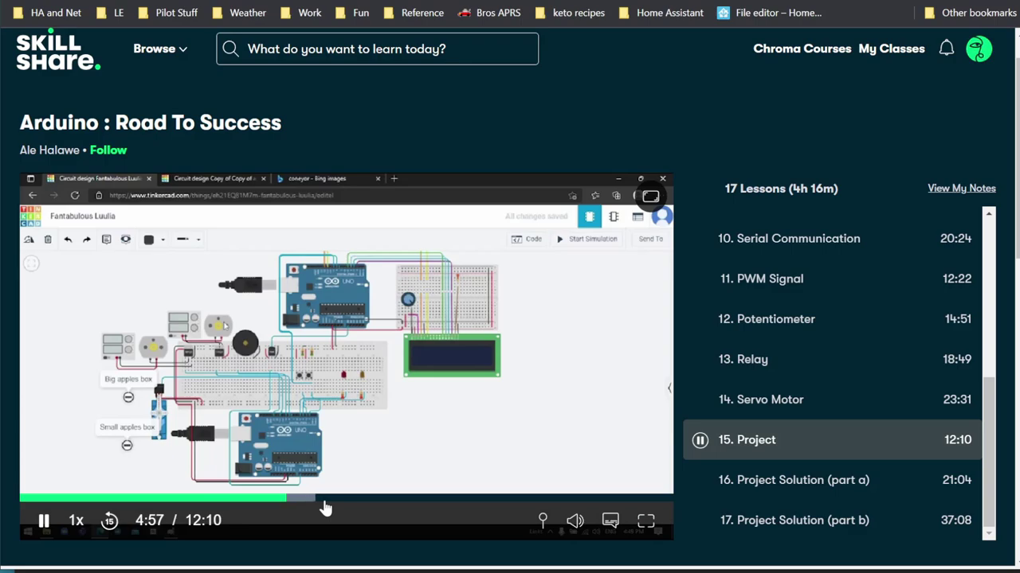
click(334, 504)
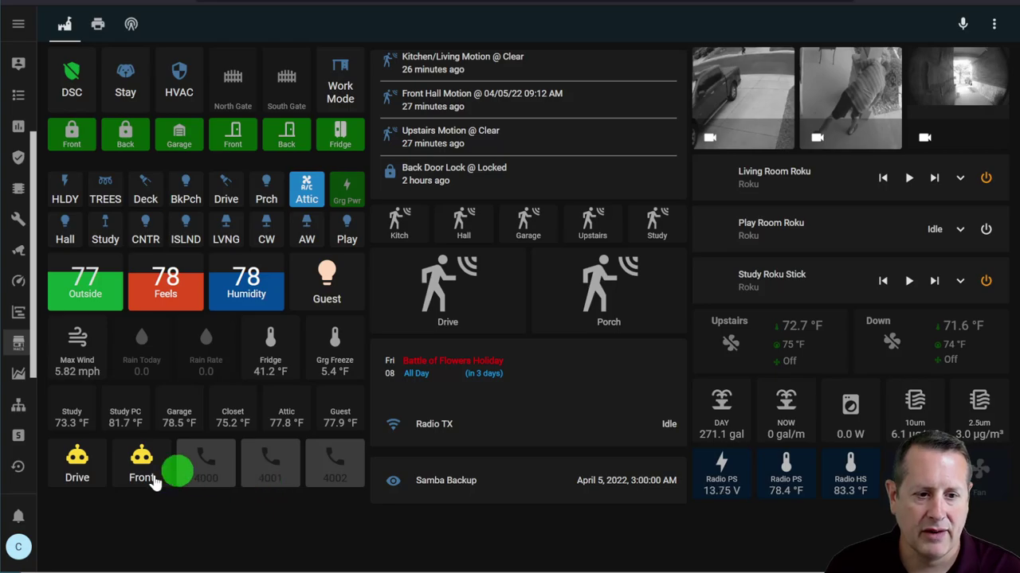
- In Home Assistant, open the dashboards list in the configuration settings
scroll(16, 446, down, 2)
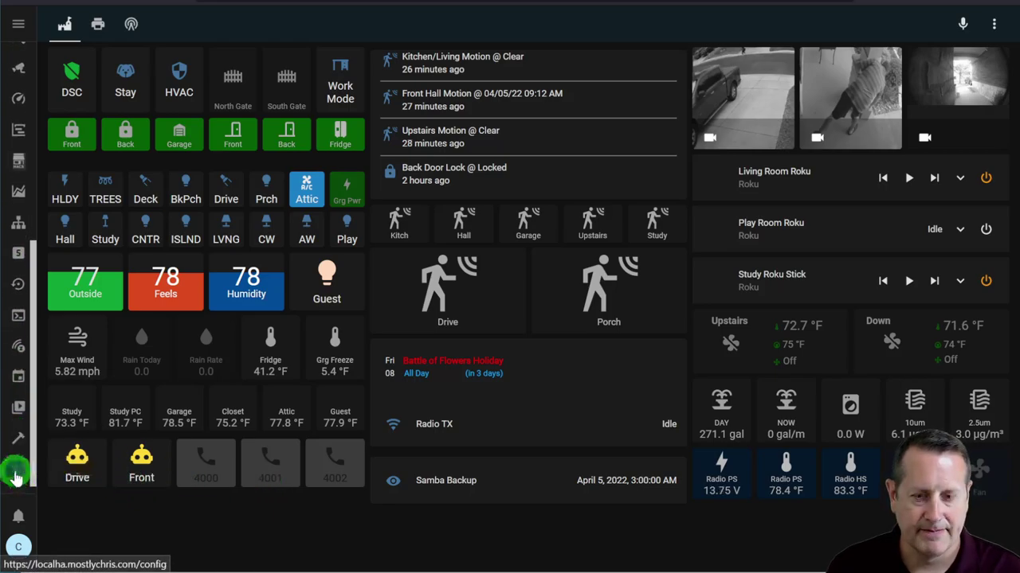
click(17, 470)
click(525, 320)
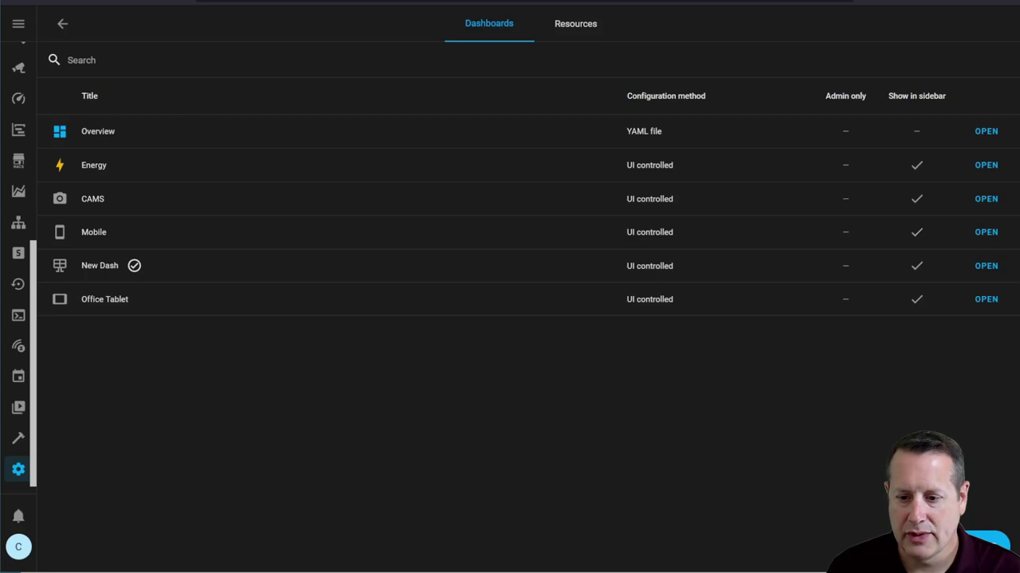
- Start a new dashboard and set its title to Phone
click(941, 554)
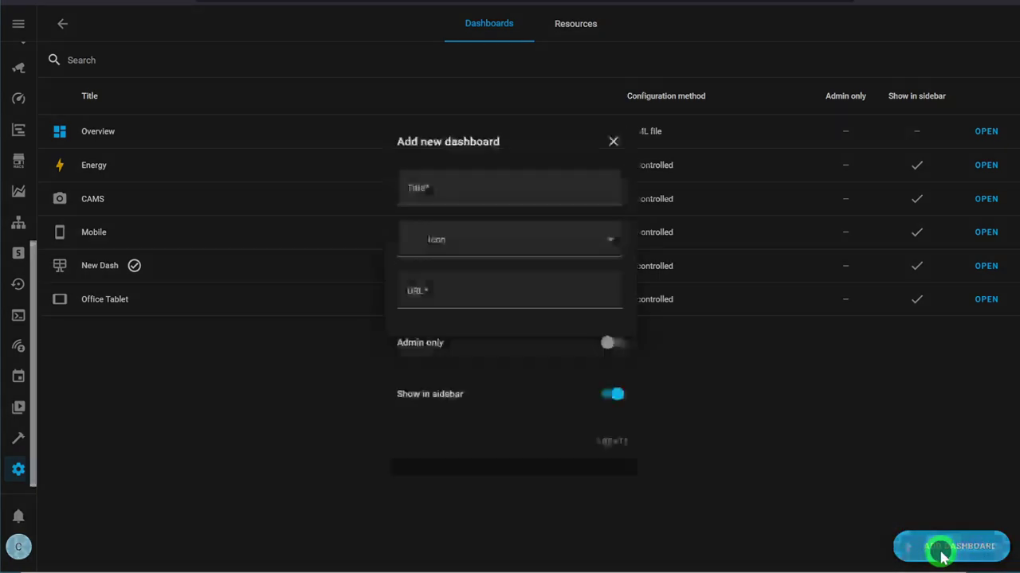
click(502, 187)
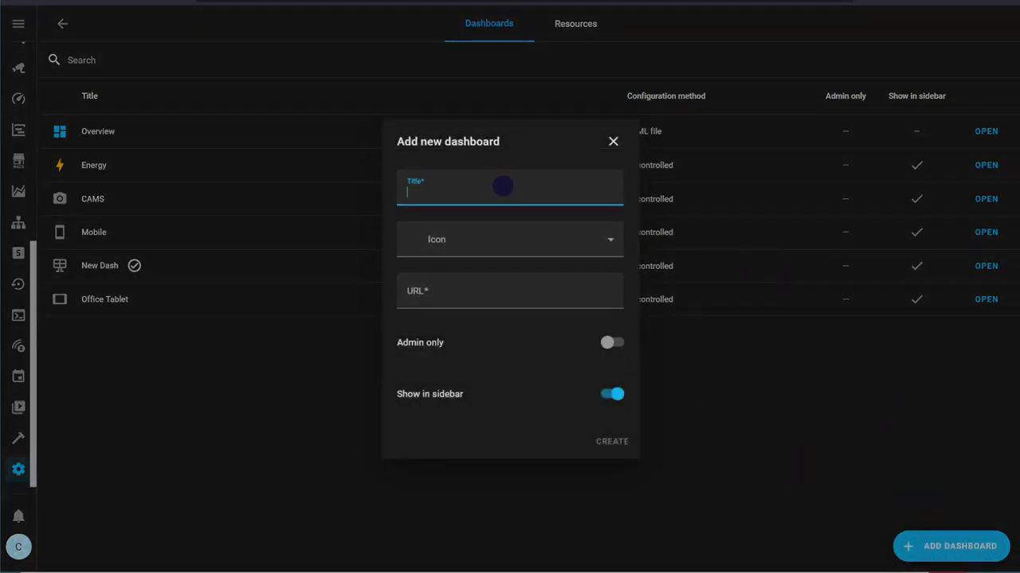
click(492, 179)
text(H)
key(BackSpace)
text(Phone)
- Find the mdi:cellphone-basic icon by searching for "phone", assign it, and create the dashboard
click(486, 243)
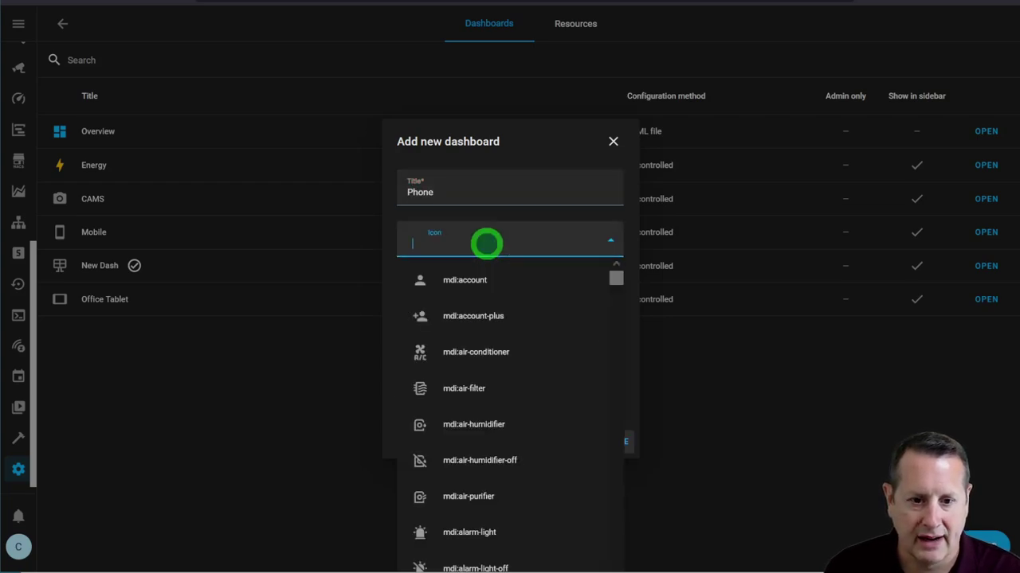
text(phone)
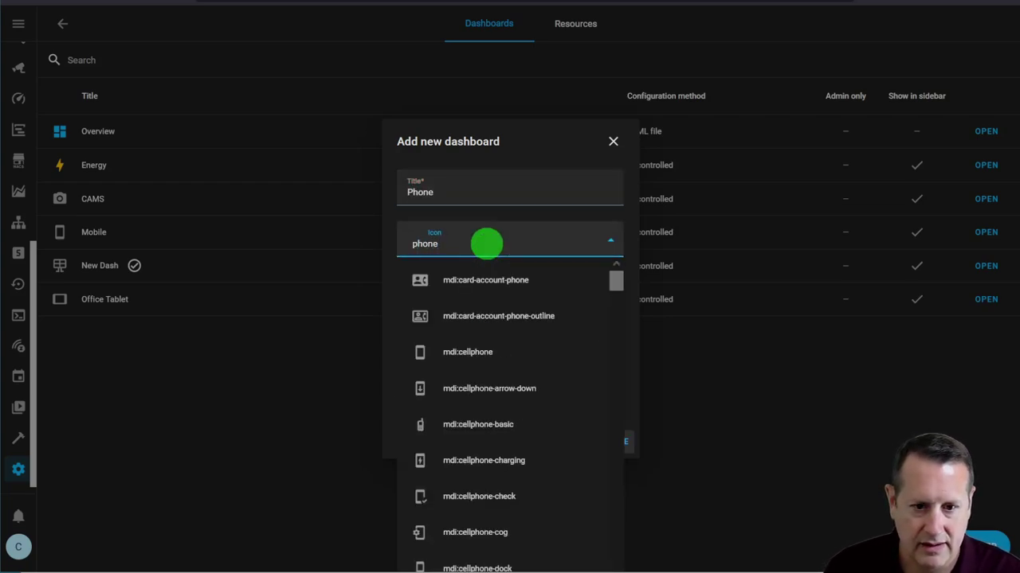
click(487, 431)
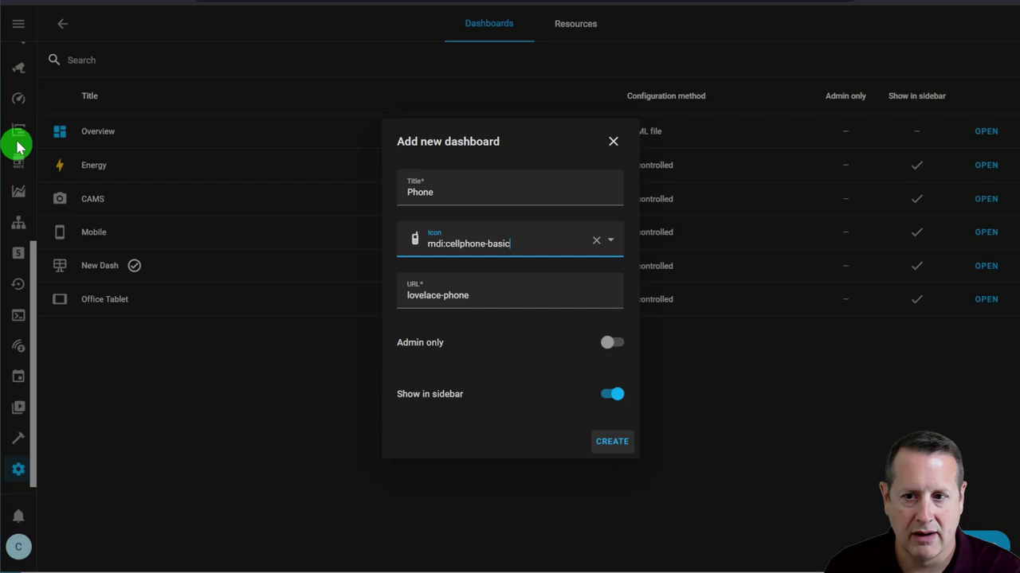
click(608, 442)
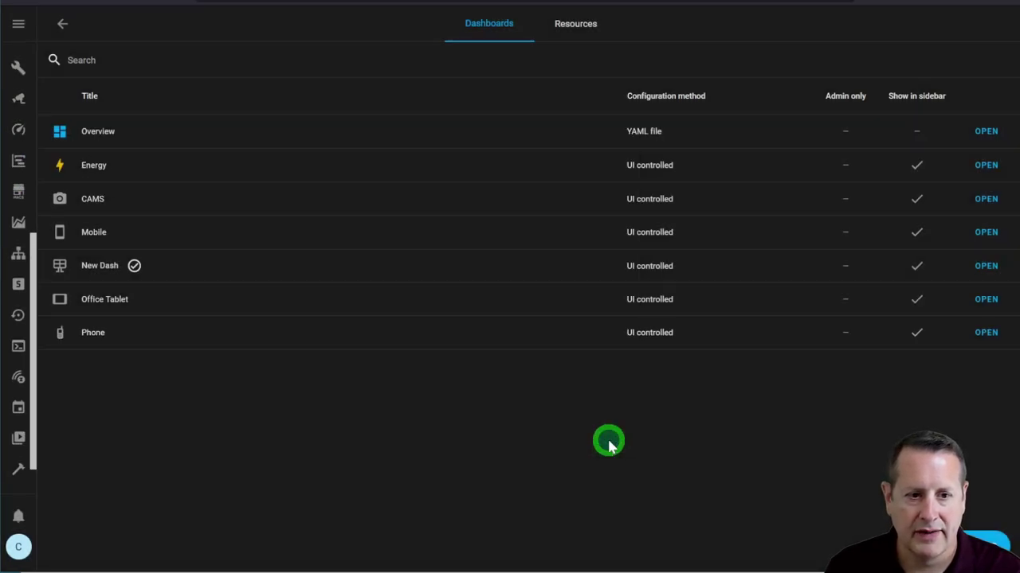
- Open the Phone dashboard for editing and take control of it, starting with an empty dashboard
click(991, 335)
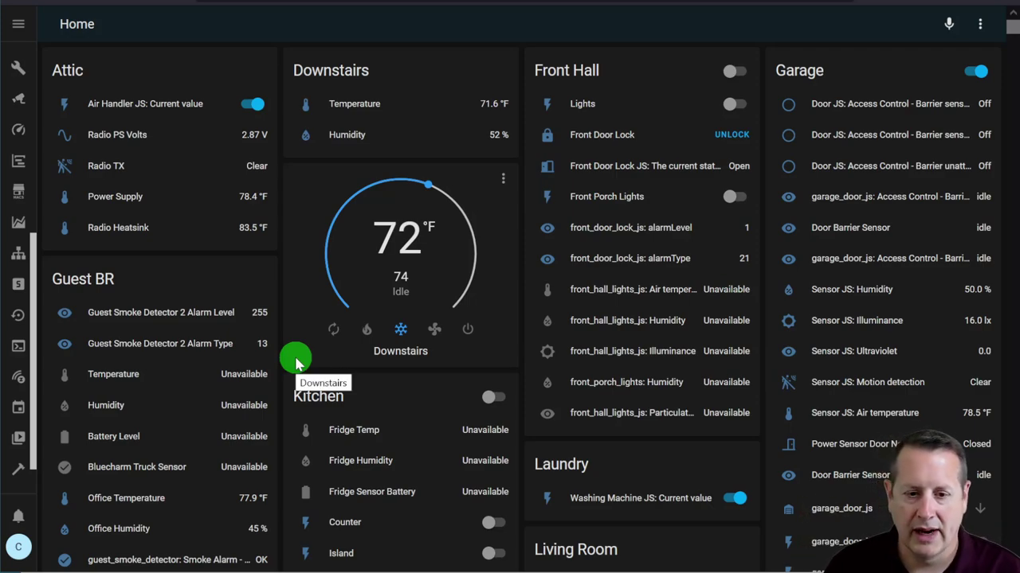
click(981, 28)
click(964, 90)
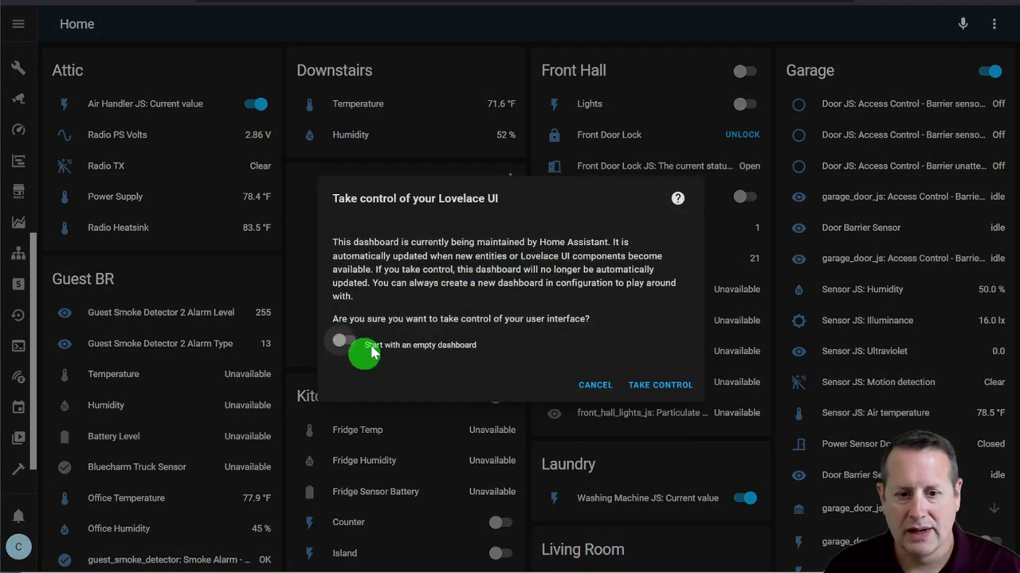
click(345, 341)
click(663, 386)
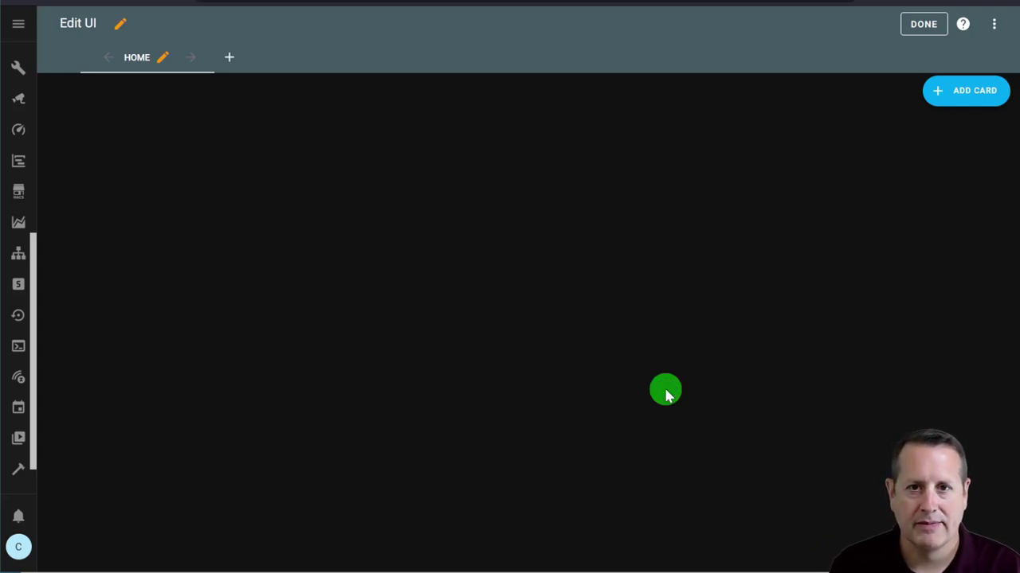
- Add a Grid card to the Home view, finding it by searching the cards for "grid"
click(966, 90)
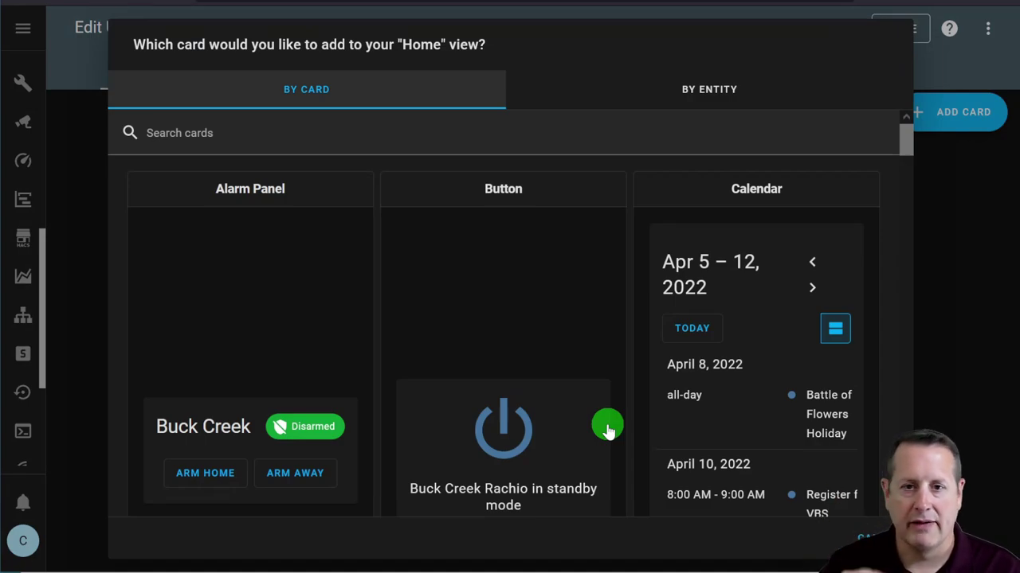
click(294, 148)
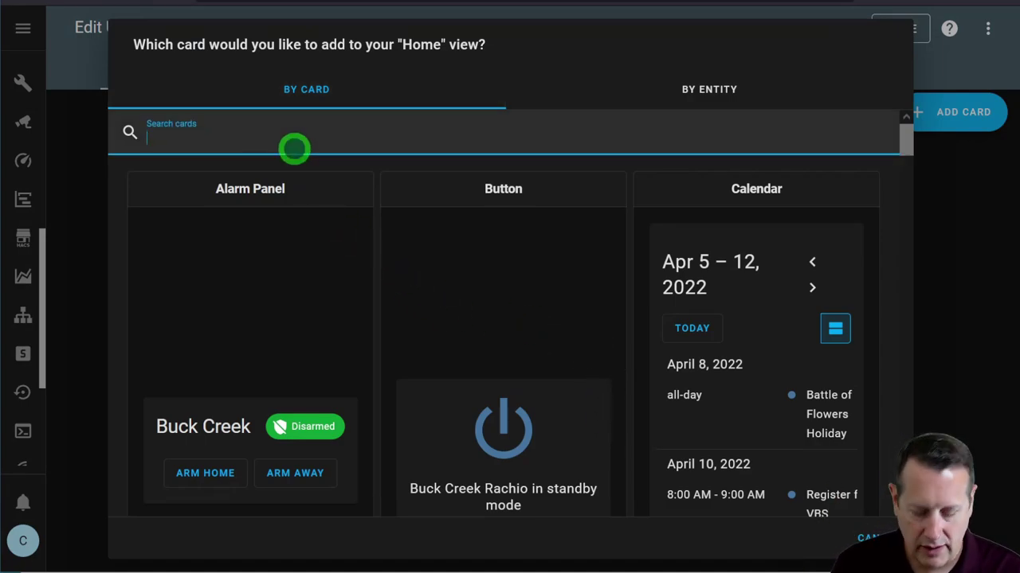
text(grid)
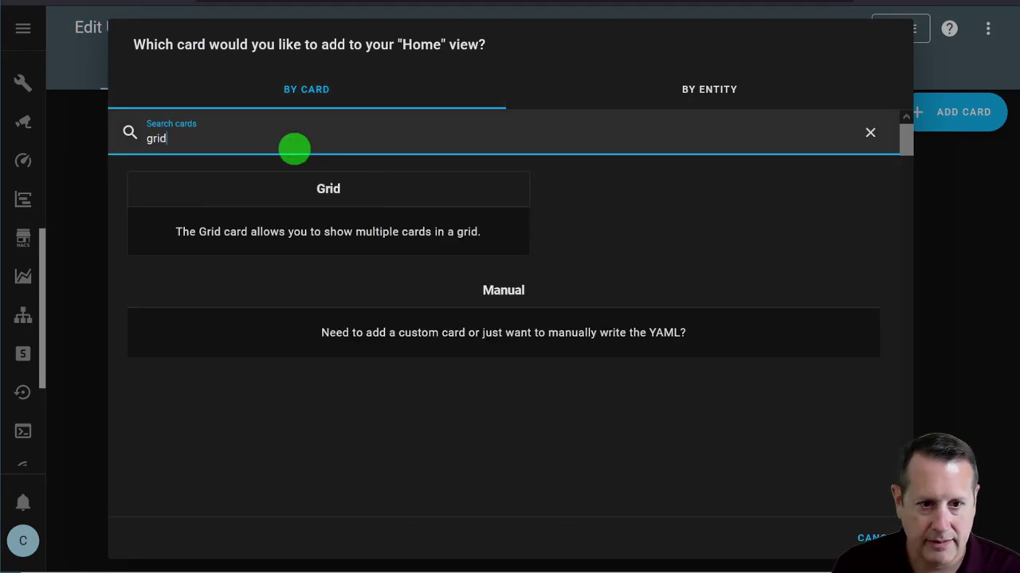
click(364, 199)
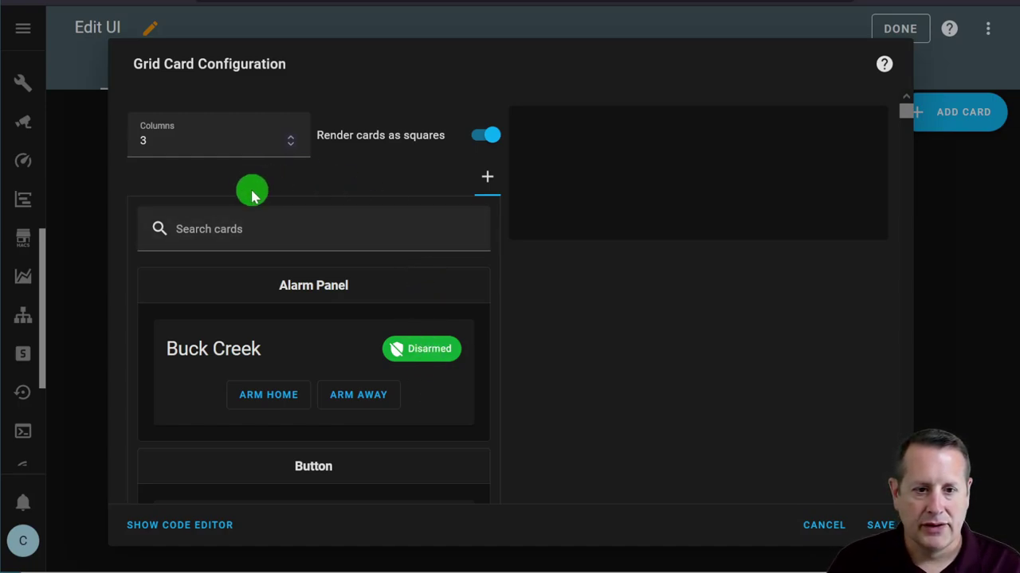
- Set the grid to 1 column, turn off rendering cards as squares, and save the card
click(294, 151)
scroll(294, 152, down, 2)
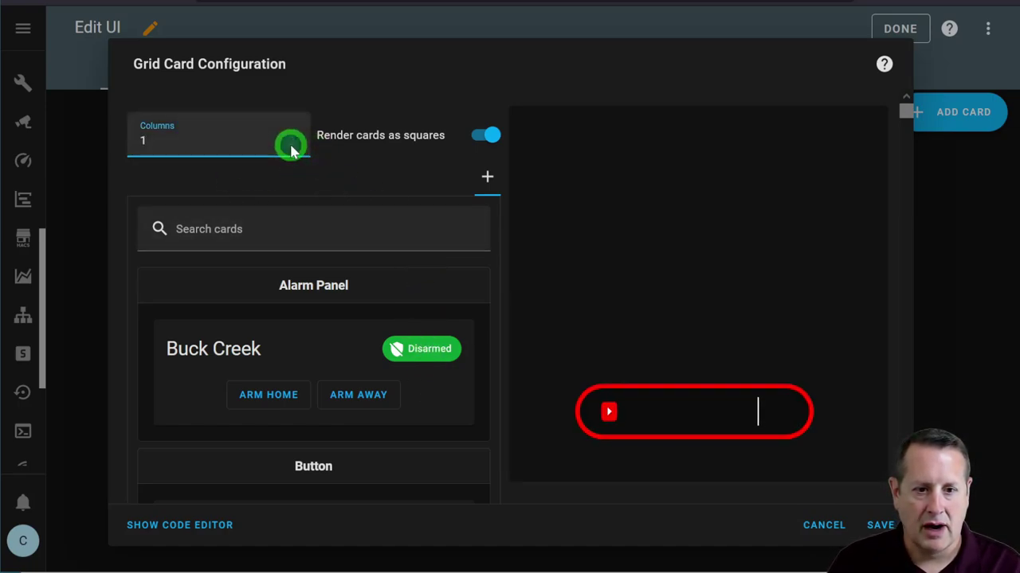
click(484, 136)
click(483, 135)
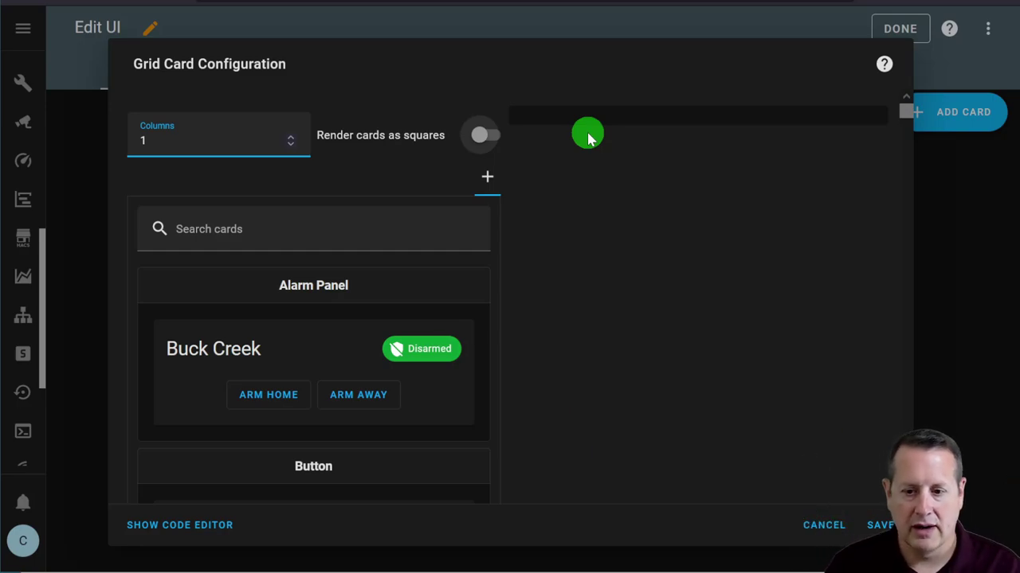
click(876, 528)
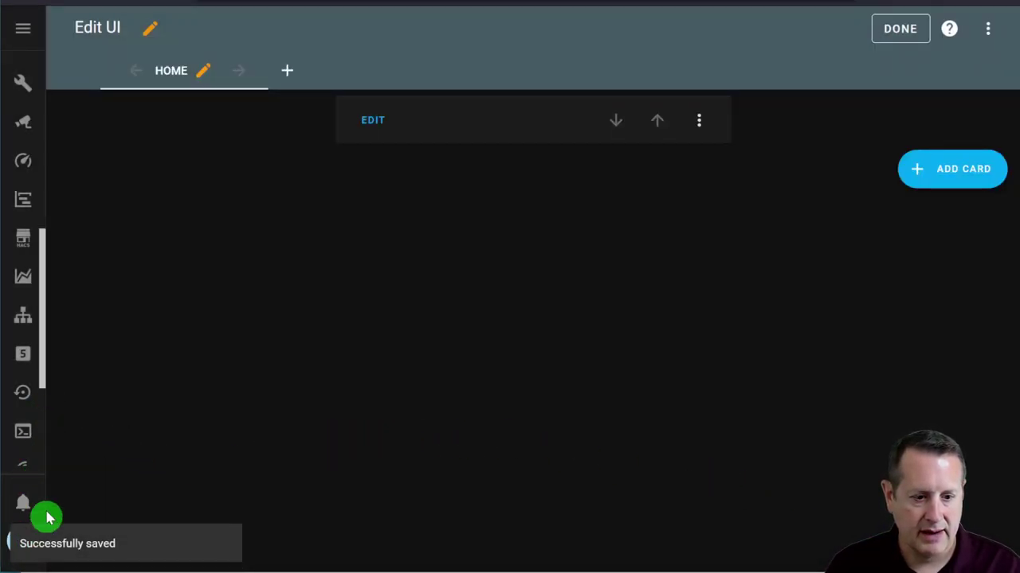
- Switch the theme mode to Light in the user profile
click(27, 543)
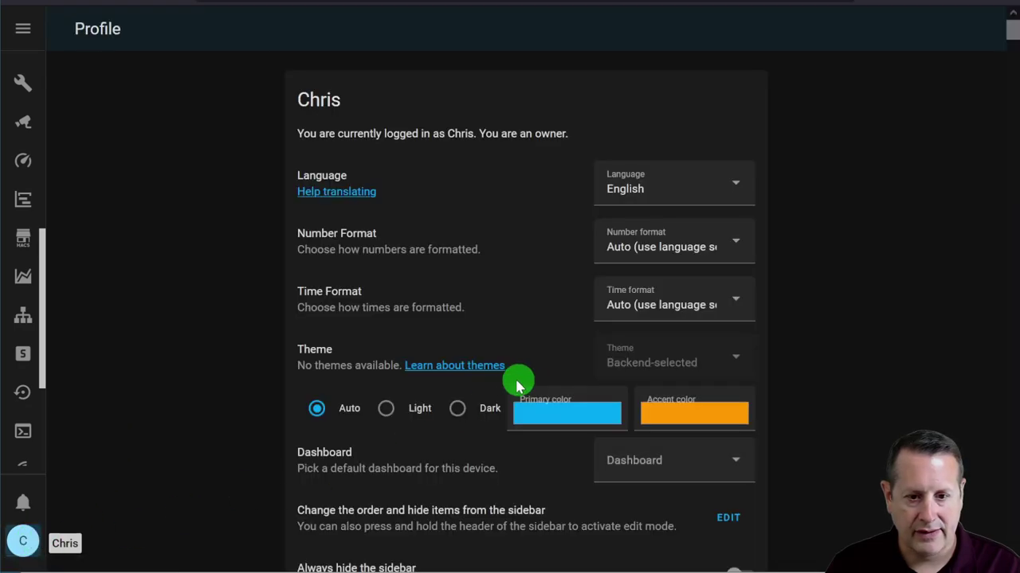
click(387, 409)
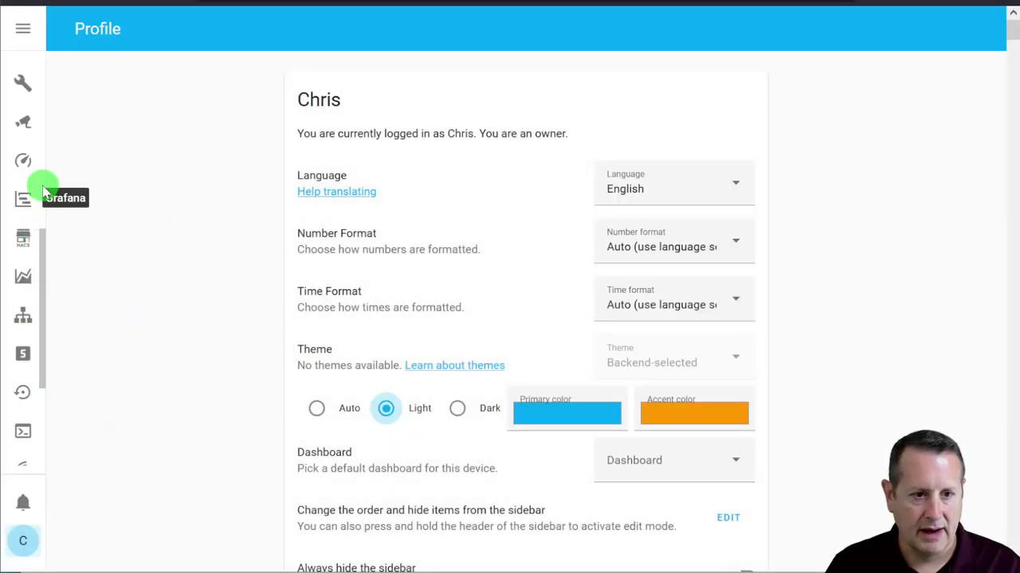
- Return to the Phone dashboard, put it in edit mode, and open the grid card's configuration
scroll(32, 186, up, 5)
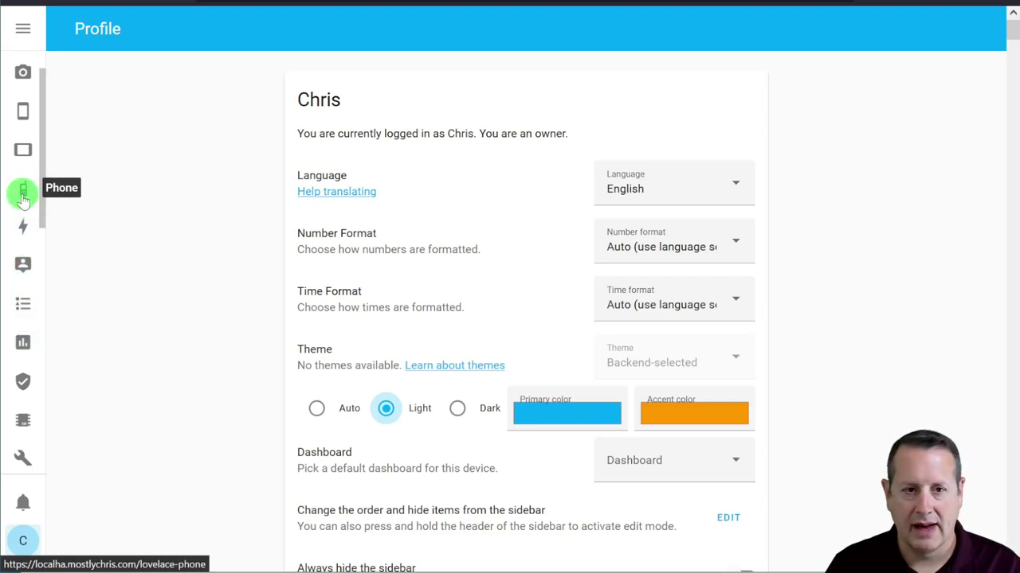
click(23, 194)
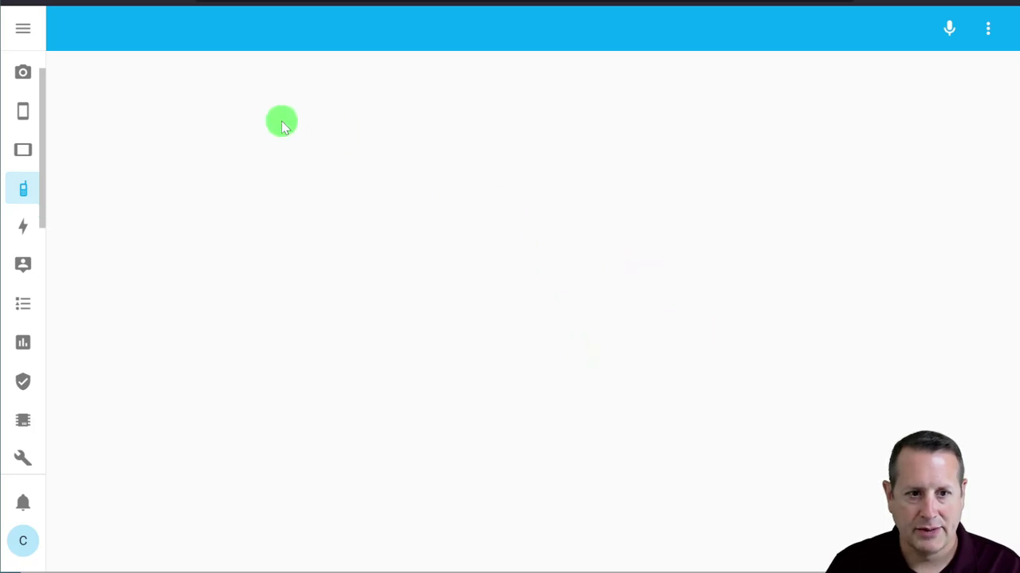
click(981, 30)
click(951, 111)
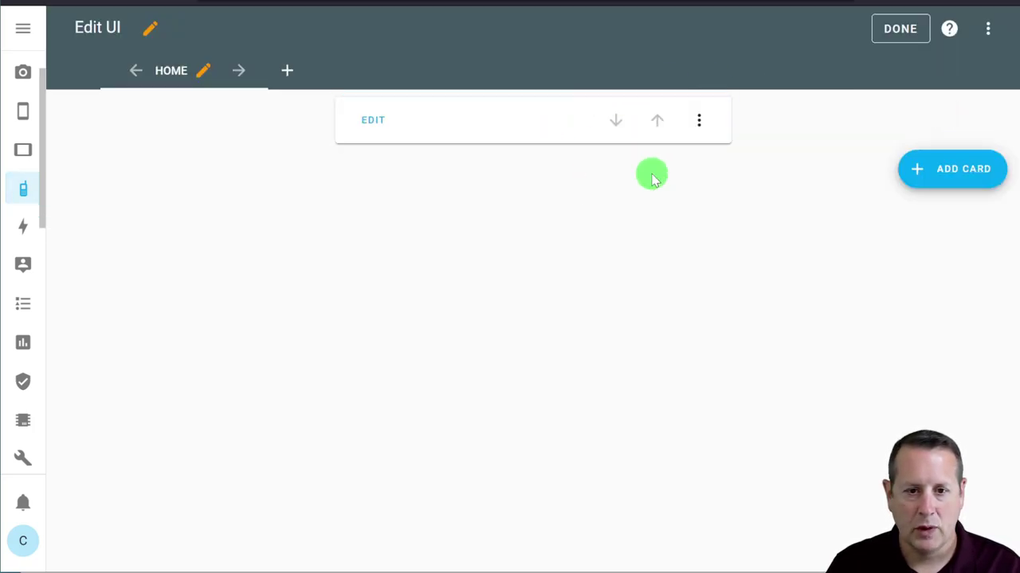
click(381, 121)
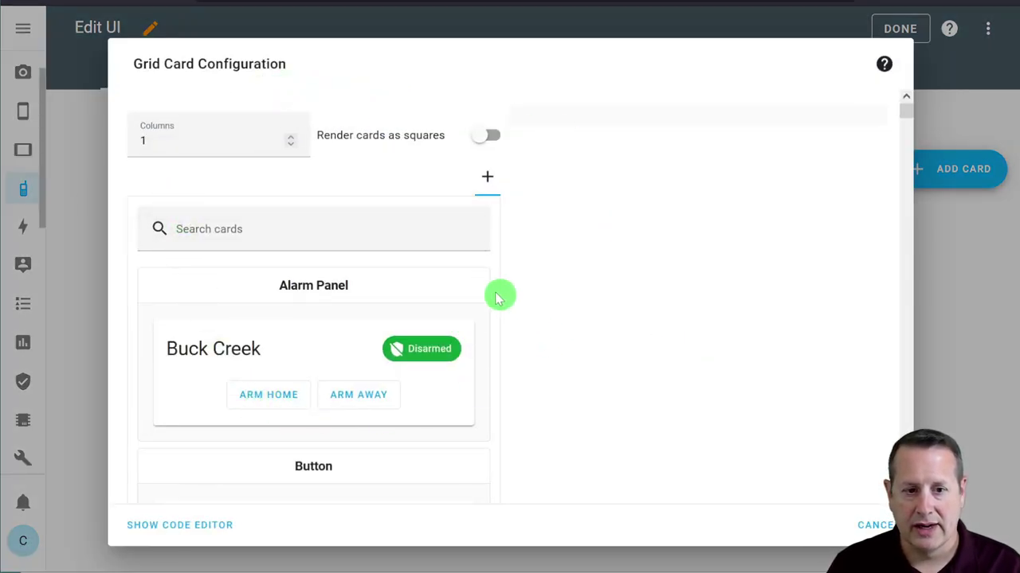
- Add a Mushroom Chips Card inside the grid, finding it by searching the cards for "mushr"
click(334, 230)
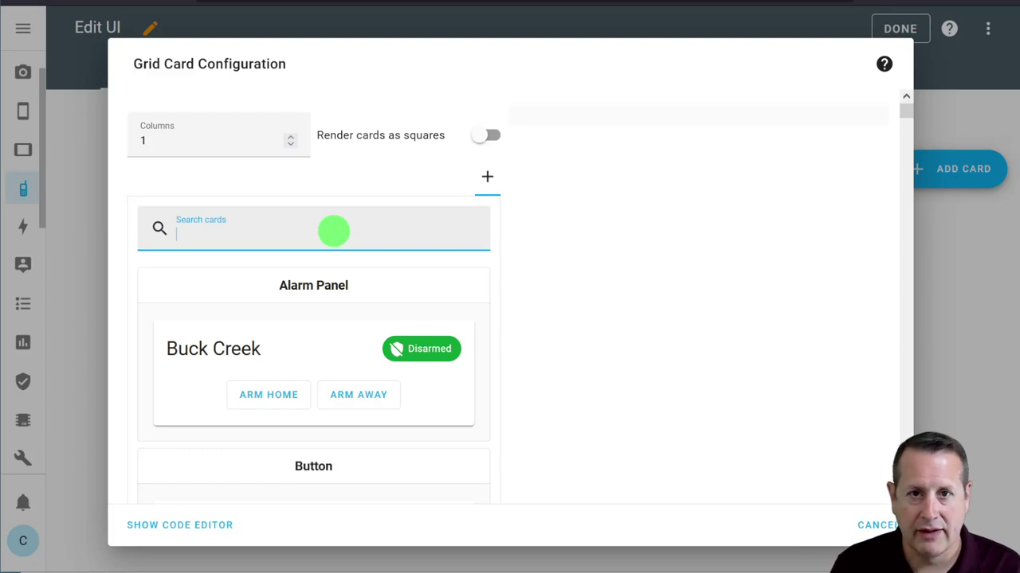
text(mushr)
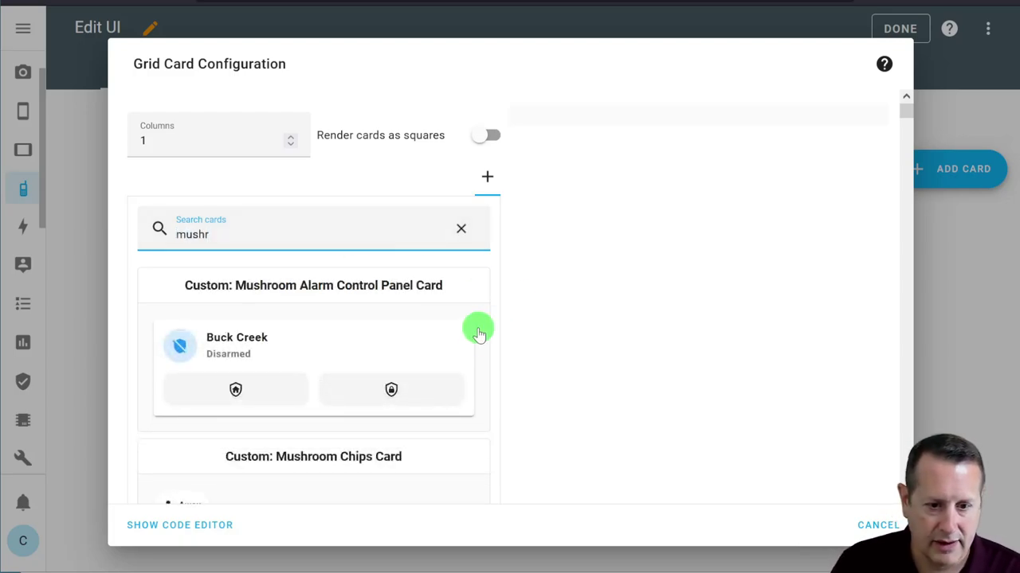
scroll(409, 345, down, 3)
click(308, 280)
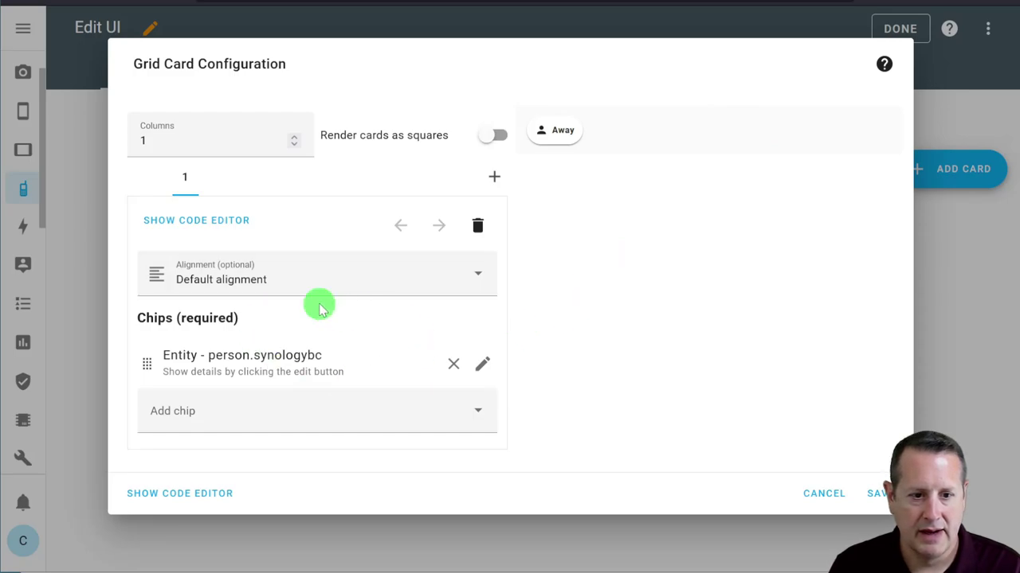
- Set the chips card's alignment to Center
click(299, 283)
click(197, 400)
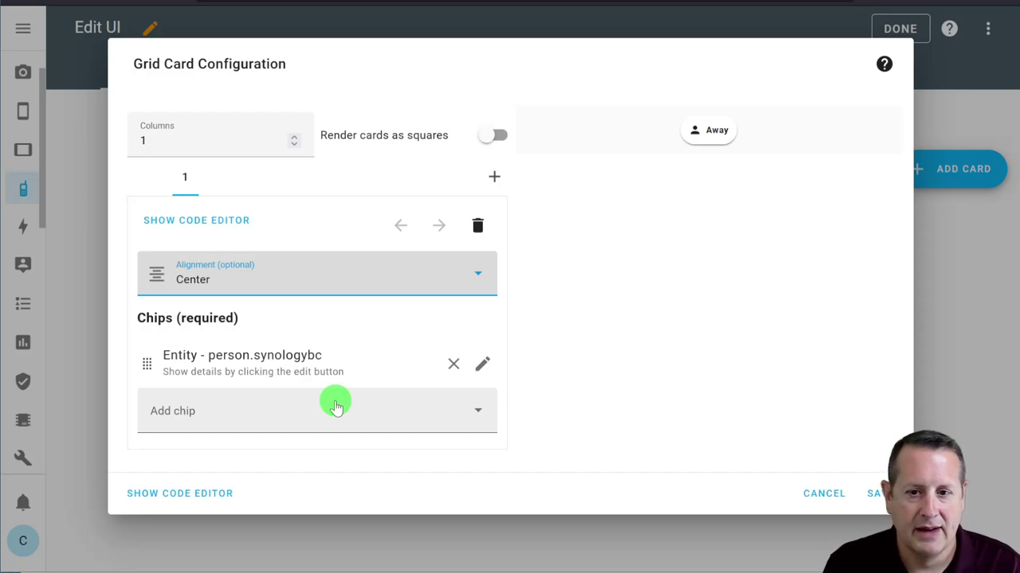
click(398, 282)
click(399, 282)
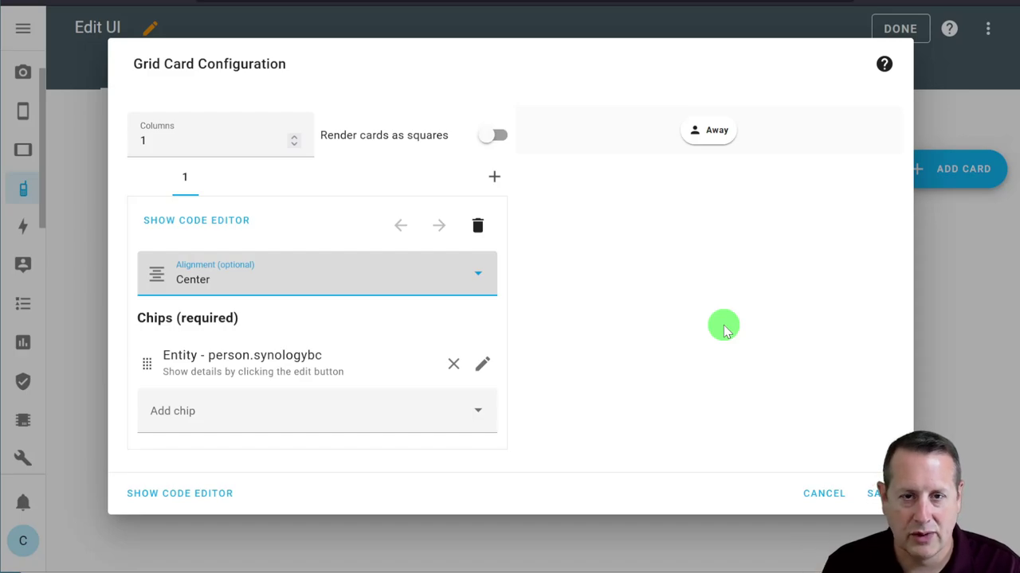
- Change the existing entity chip's entity to the Buck Creek alarm, alarm_control_panel.buck_creek
click(483, 364)
double_click(236, 325)
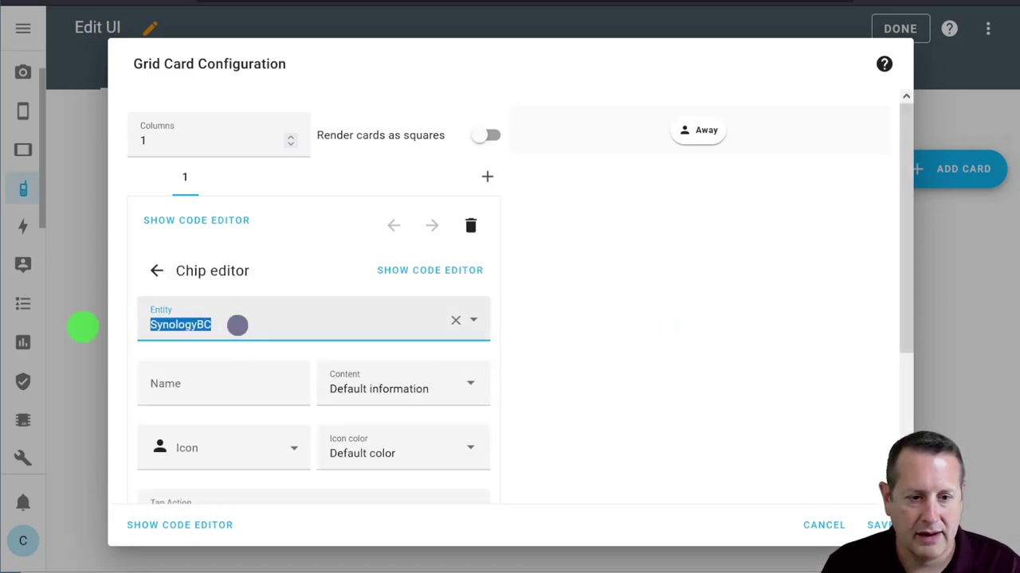
text(buck)
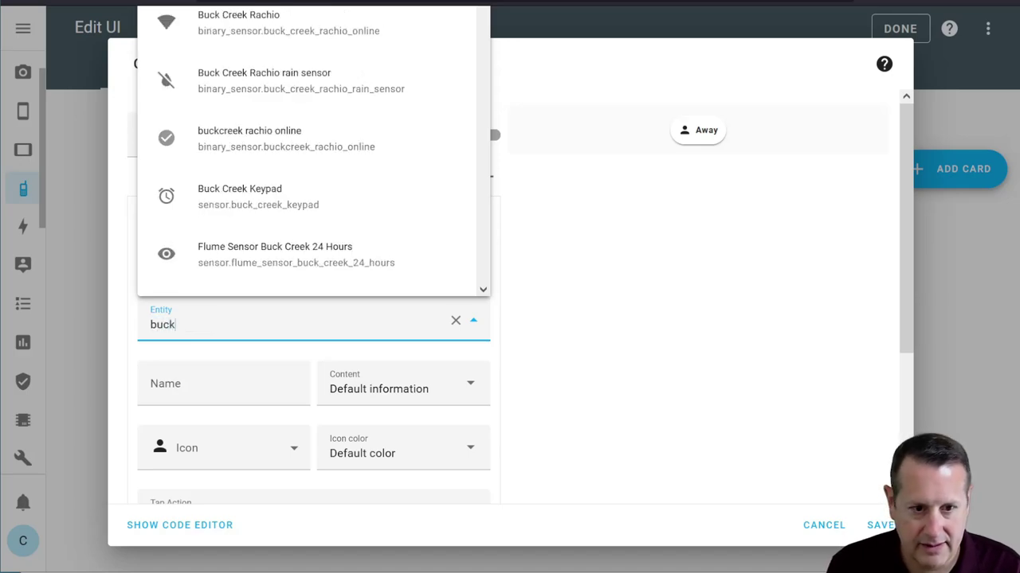
key(Escape)
click(279, 314)
text(alarm_c)
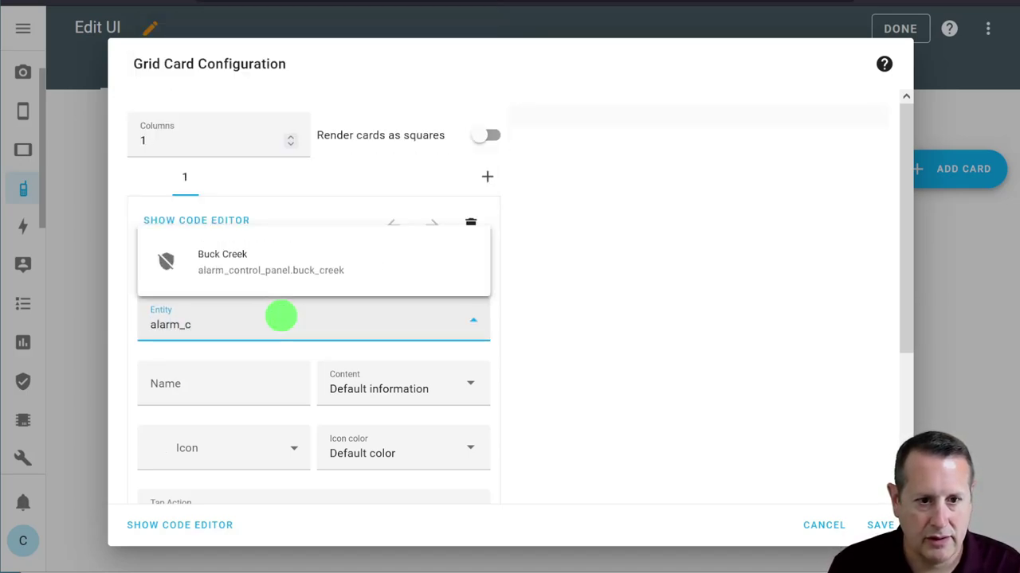
click(329, 269)
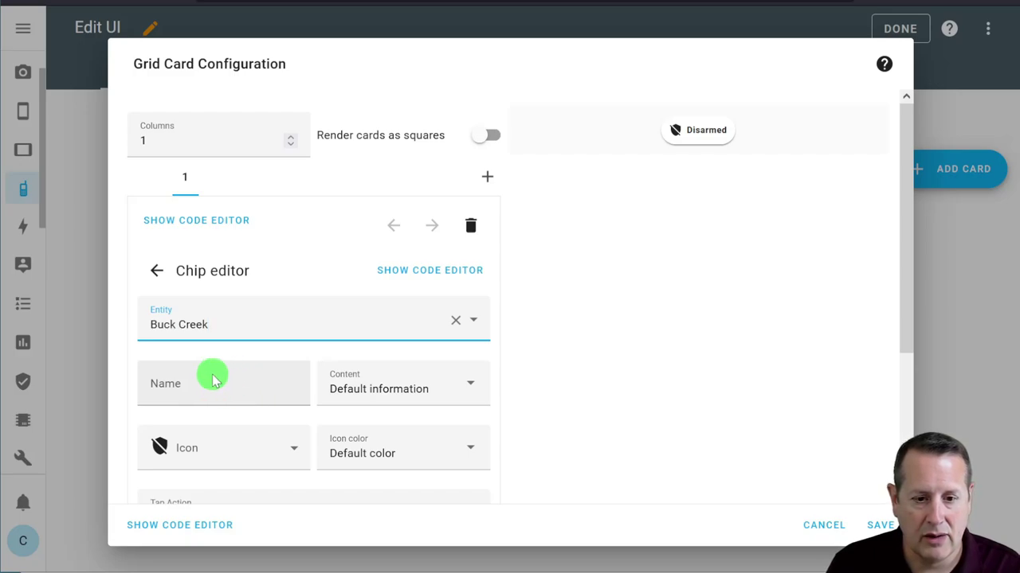
scroll(398, 353, down, 3)
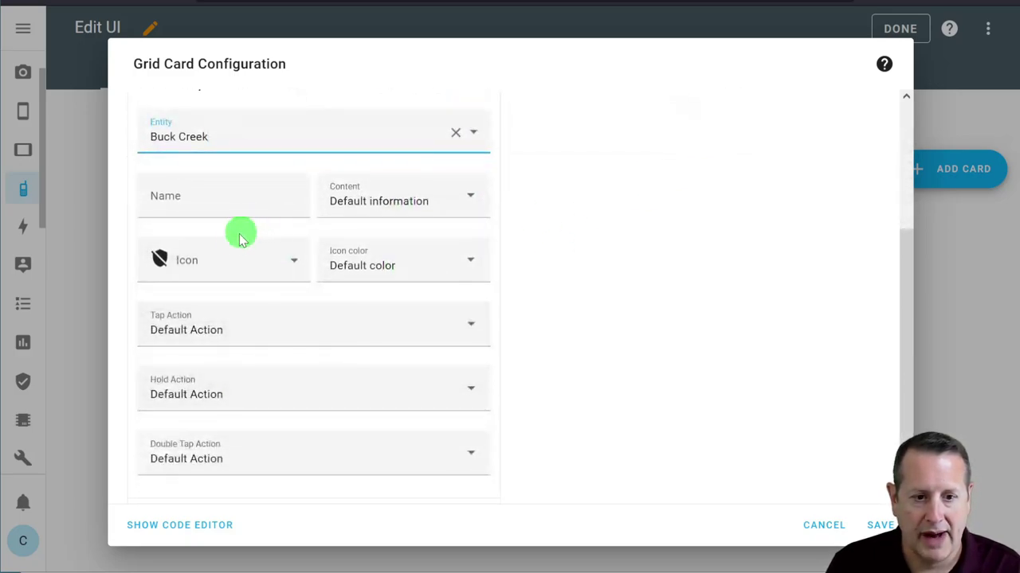
click(402, 261)
scroll(383, 373, down, 7)
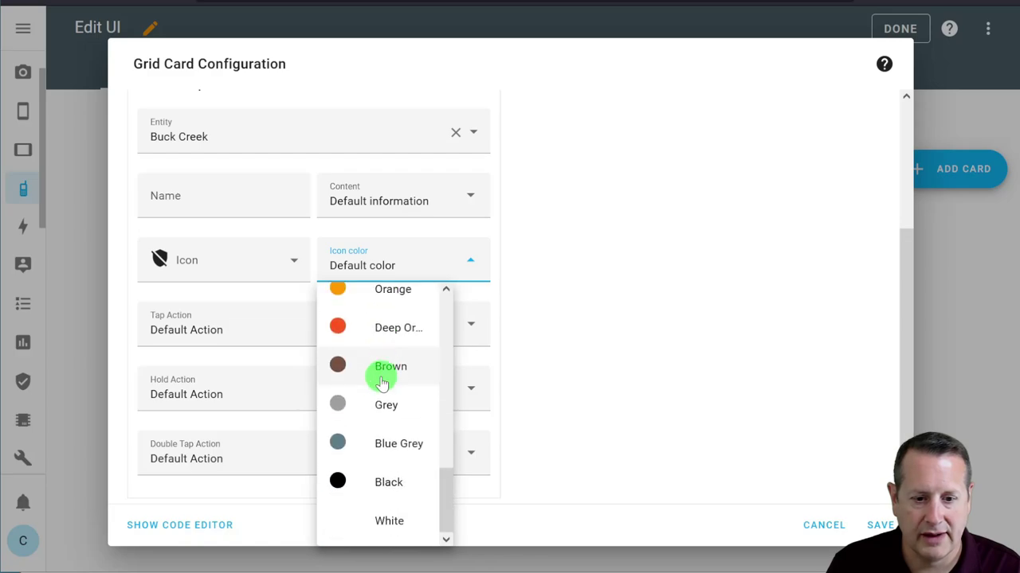
click(689, 234)
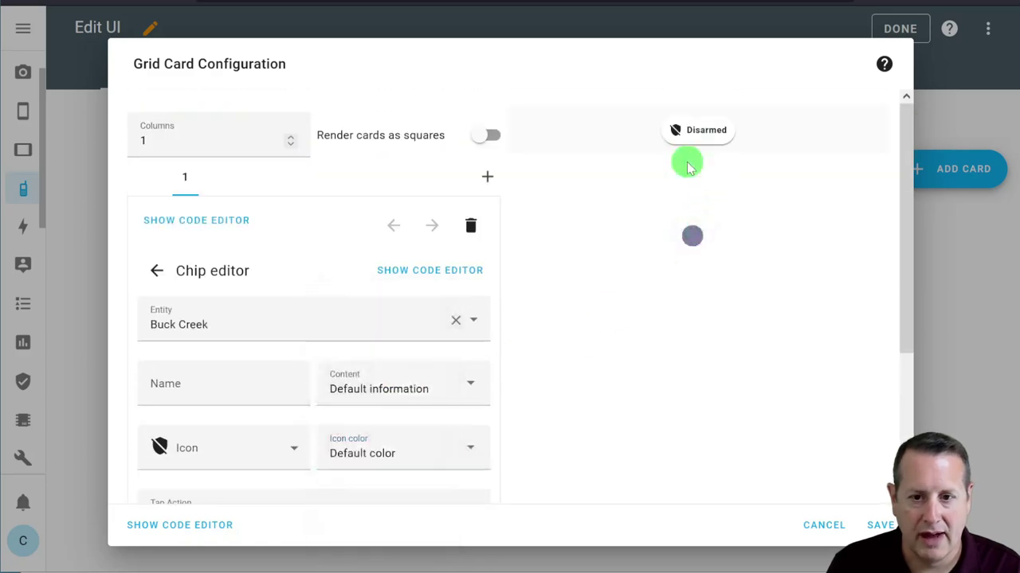
- Set the alarm chip's tap, hold, and double tap actions to No Action and return to the chips list
scroll(523, 387, down, 3)
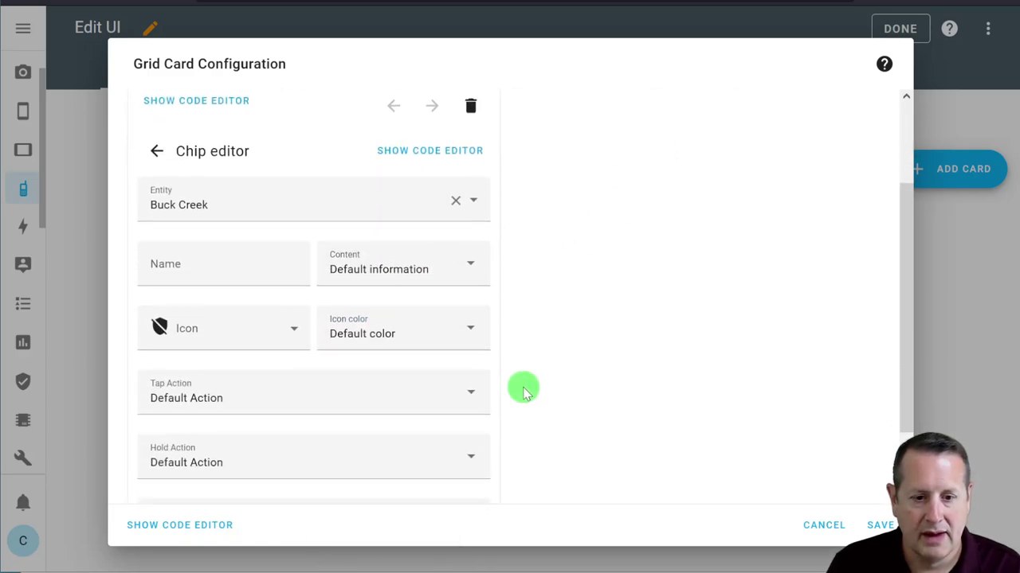
click(469, 321)
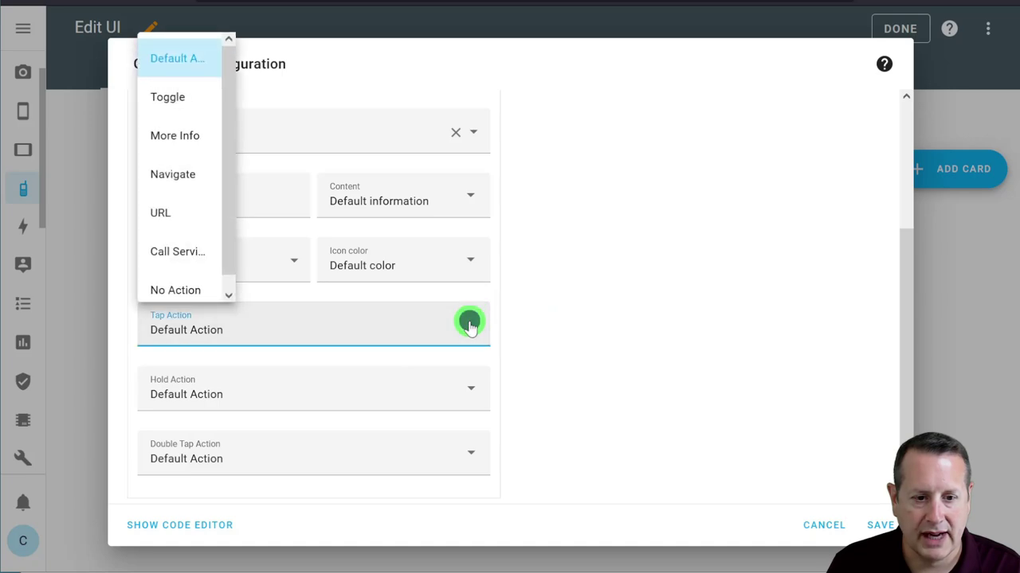
click(195, 293)
click(277, 394)
click(200, 344)
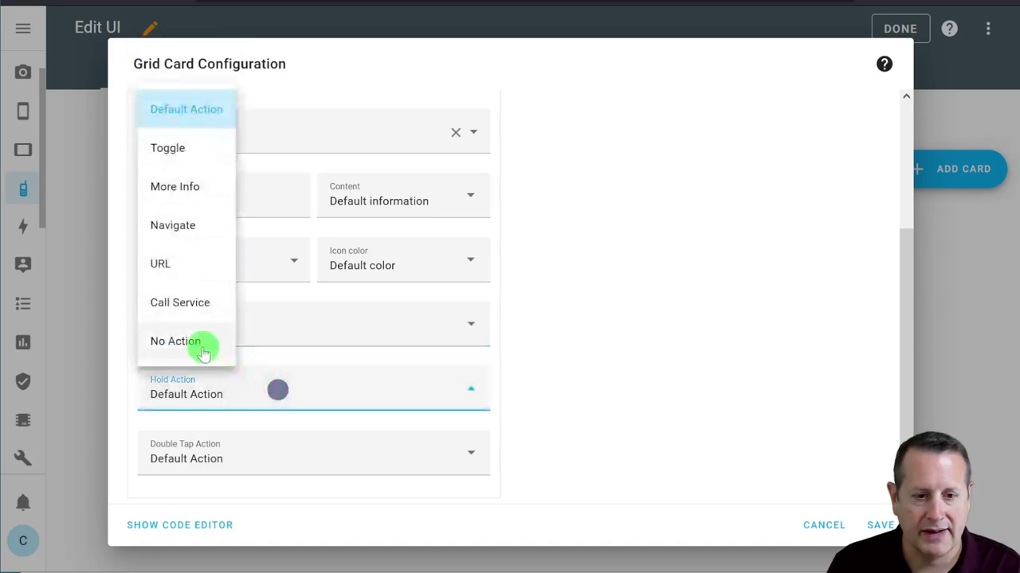
click(267, 458)
click(205, 404)
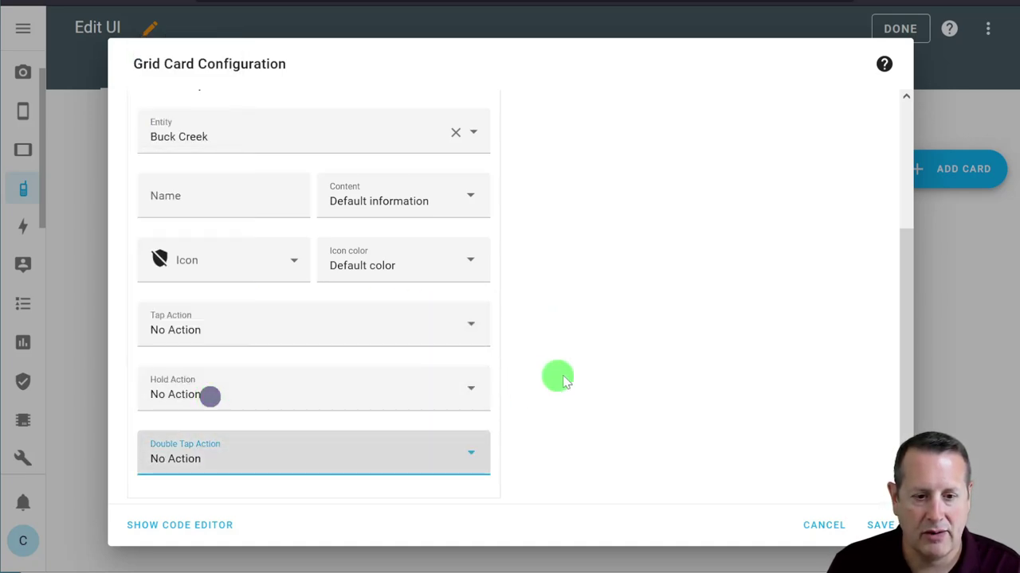
scroll(606, 342, up, 3)
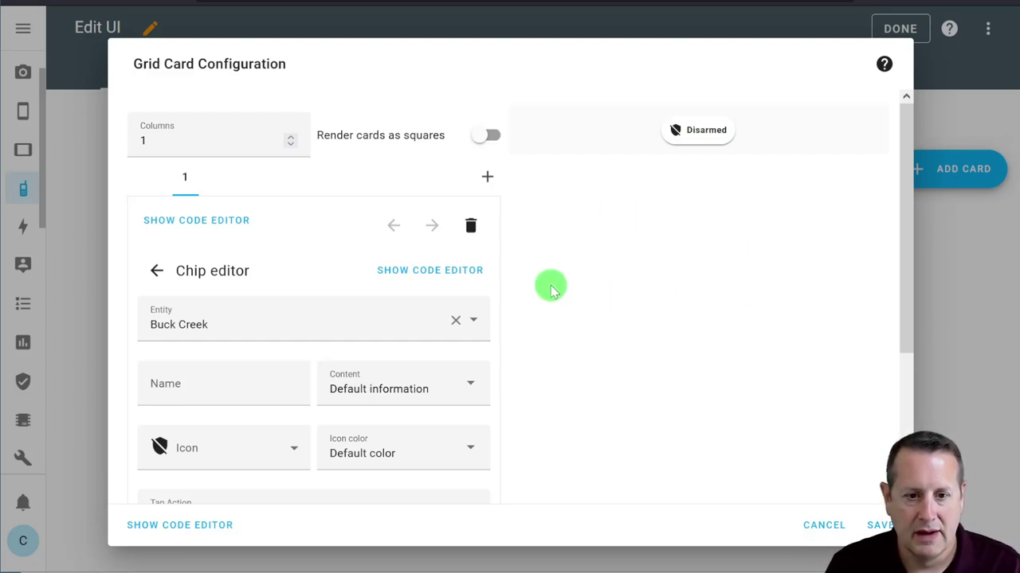
click(157, 271)
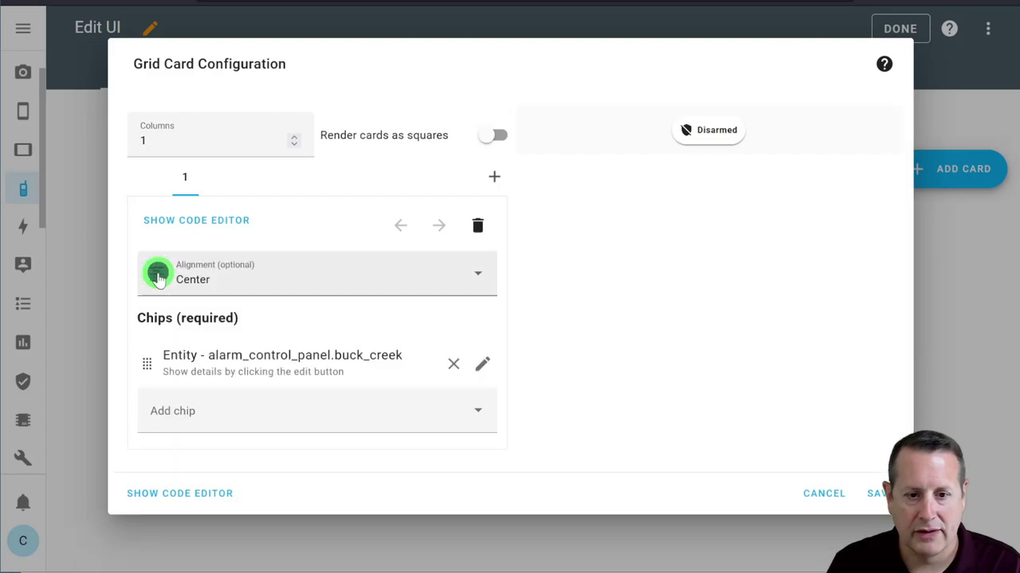
- Add an Action chip after the alarm entity chip and open it for editing
click(264, 423)
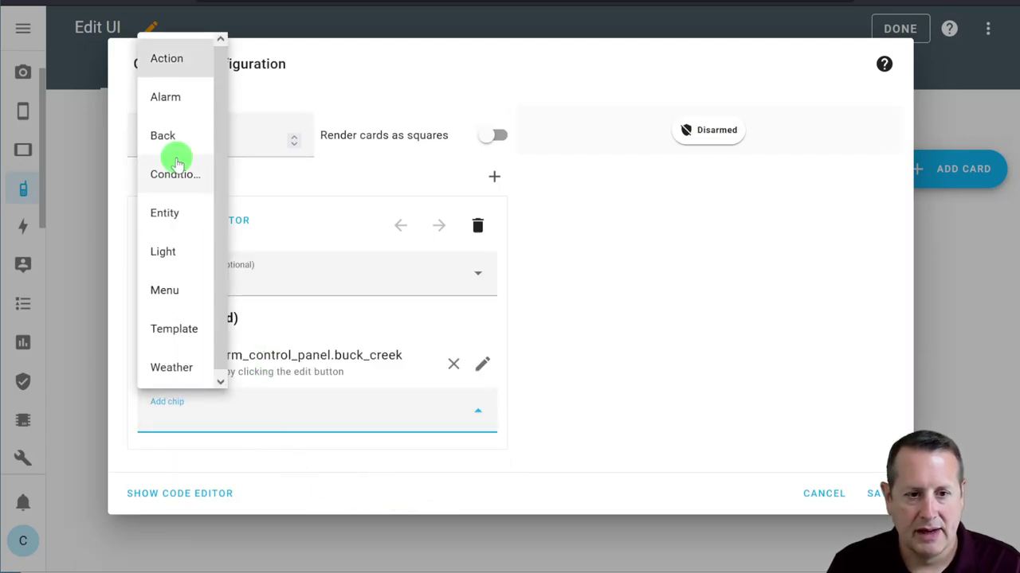
click(183, 56)
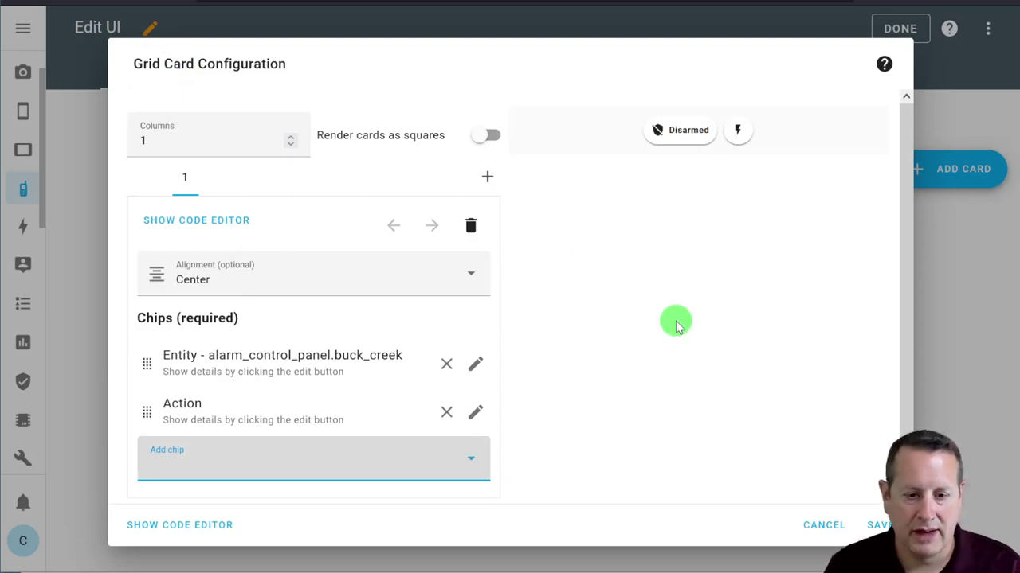
click(478, 410)
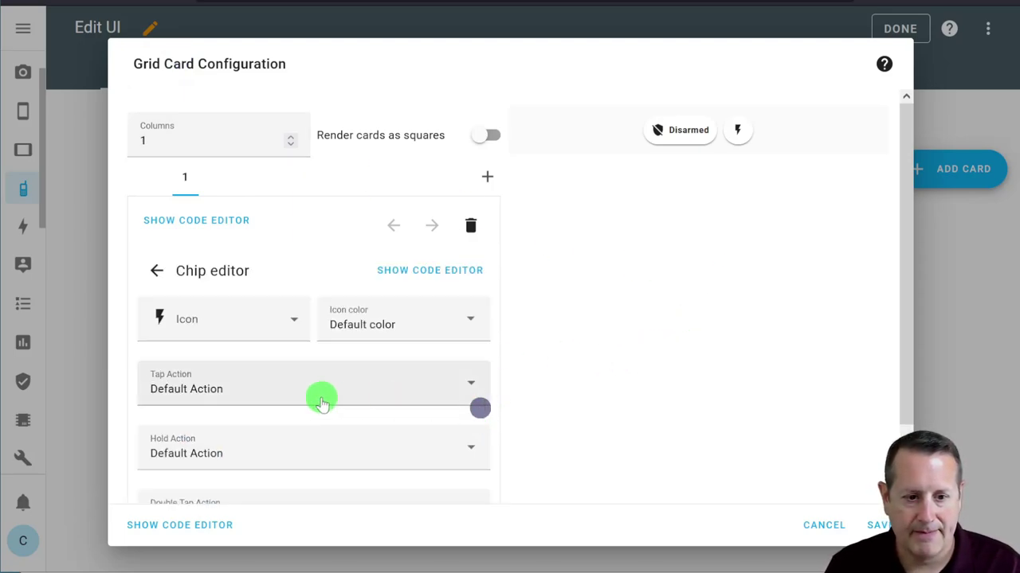
- Set the new action chip's icon to the outlined shield-account icon, searching the icons for "shield-acc"
click(258, 325)
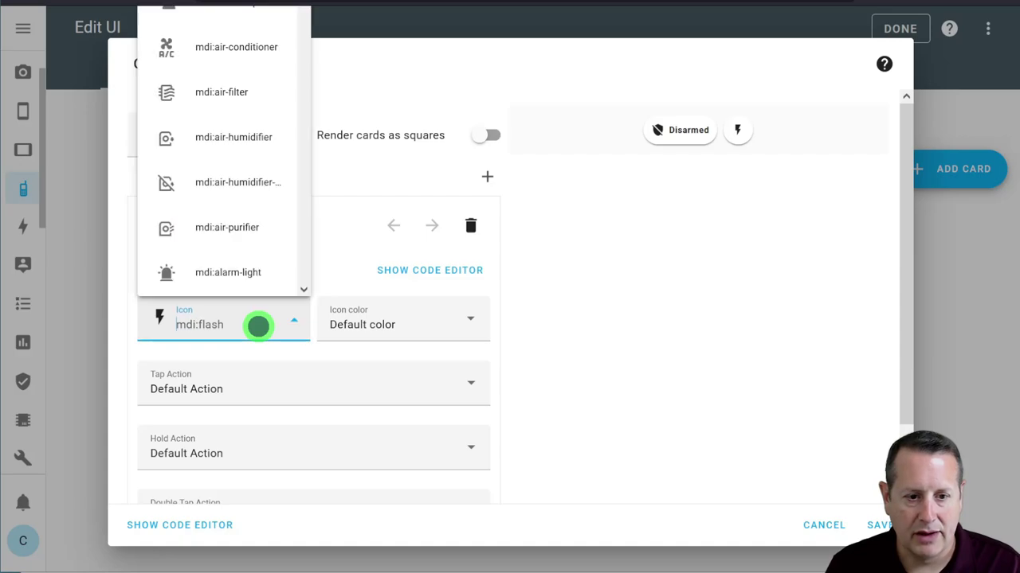
text(al)
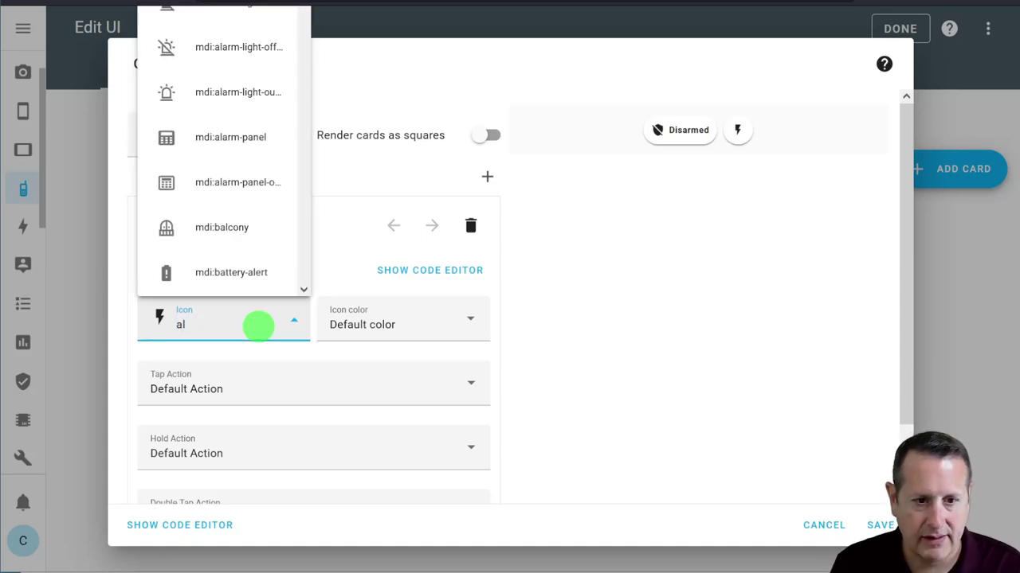
text(arm)
key(BackSpace)
key(BackSpace)
key(BackSpace)
key(BackSpace)
key(BackSpace)
text(shield-acc)
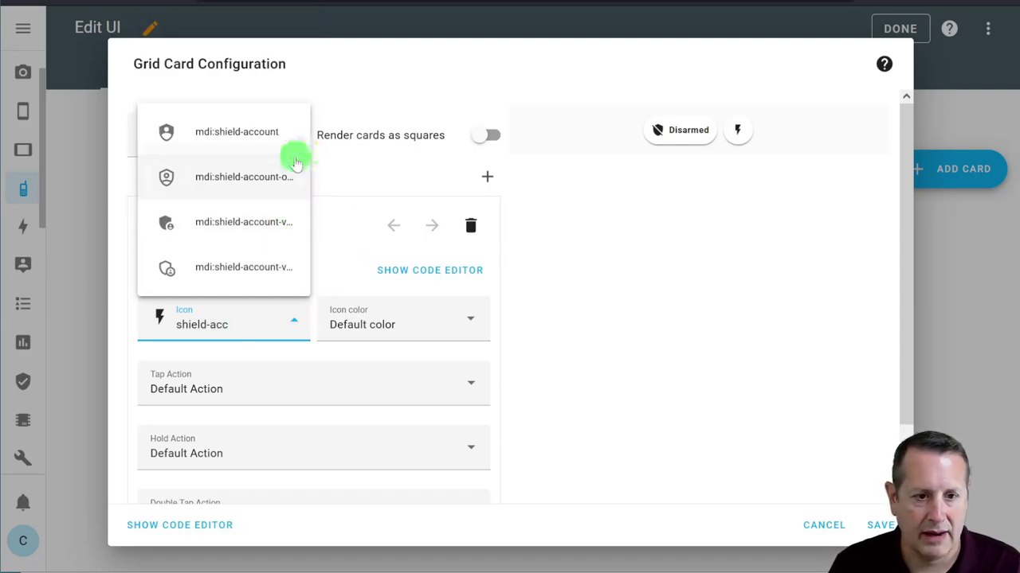
click(257, 191)
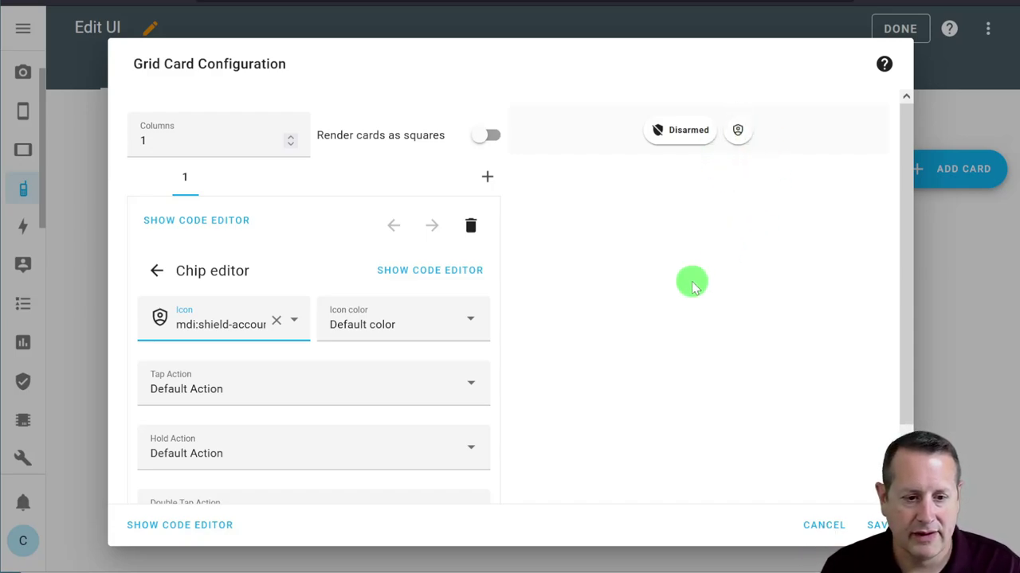
- Set the shield-account chip's tap and double tap actions to No Action
click(409, 387)
click(193, 335)
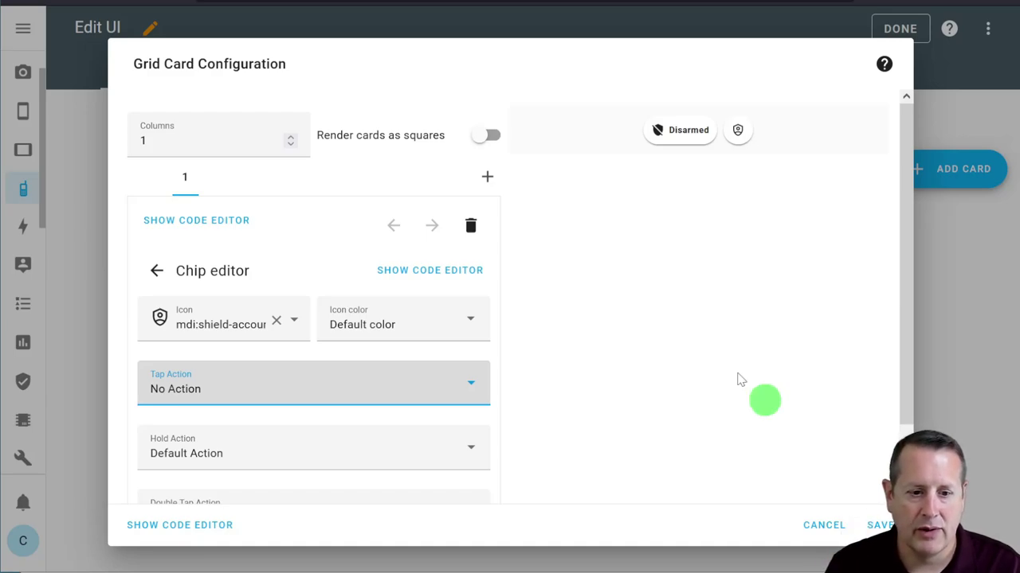
scroll(284, 353, down, 1)
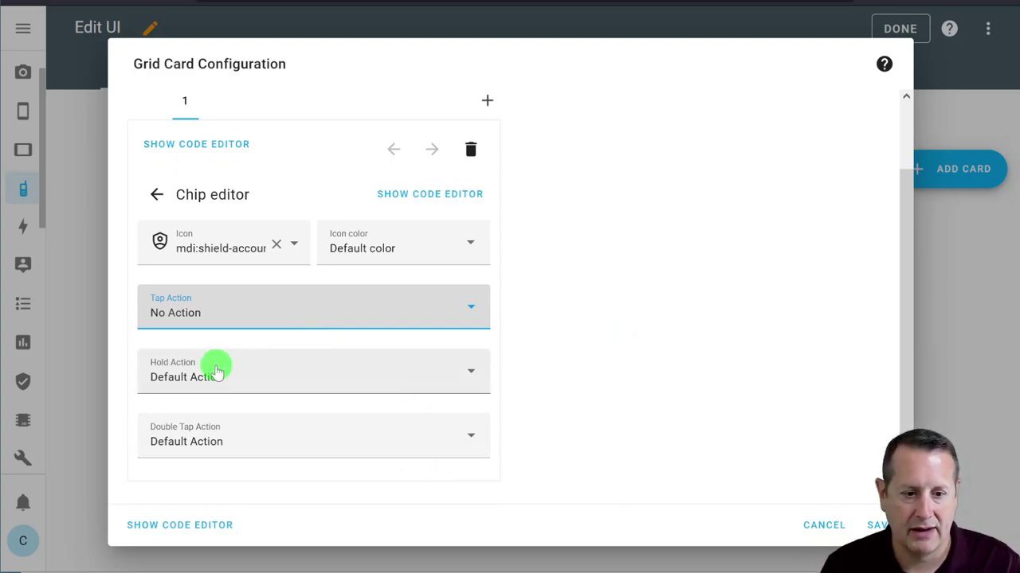
click(321, 428)
click(179, 399)
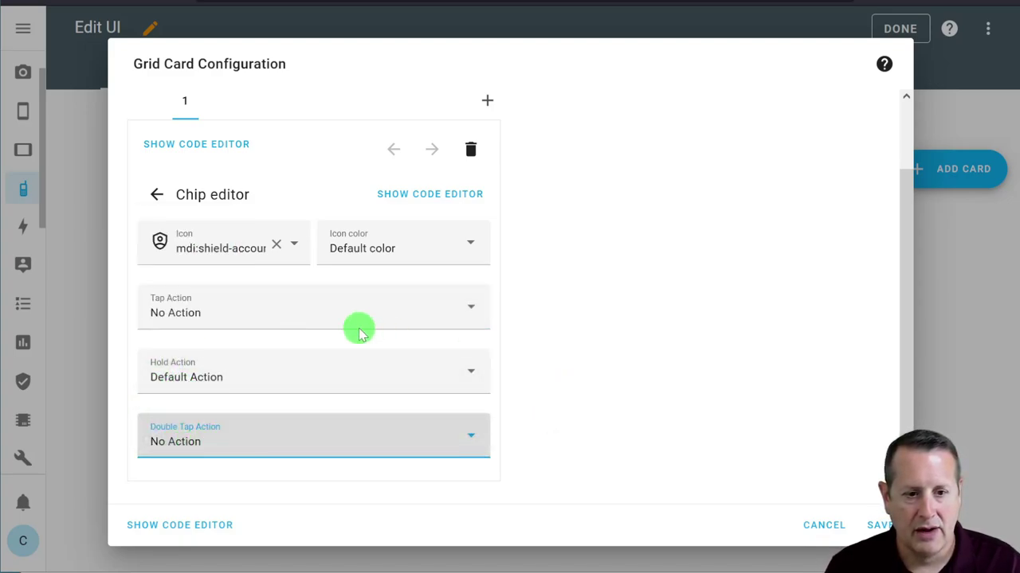
- Set the shield-account chip's hold action to Call Service with Script: alarm_arm_stay, and return to the chips list
click(371, 380)
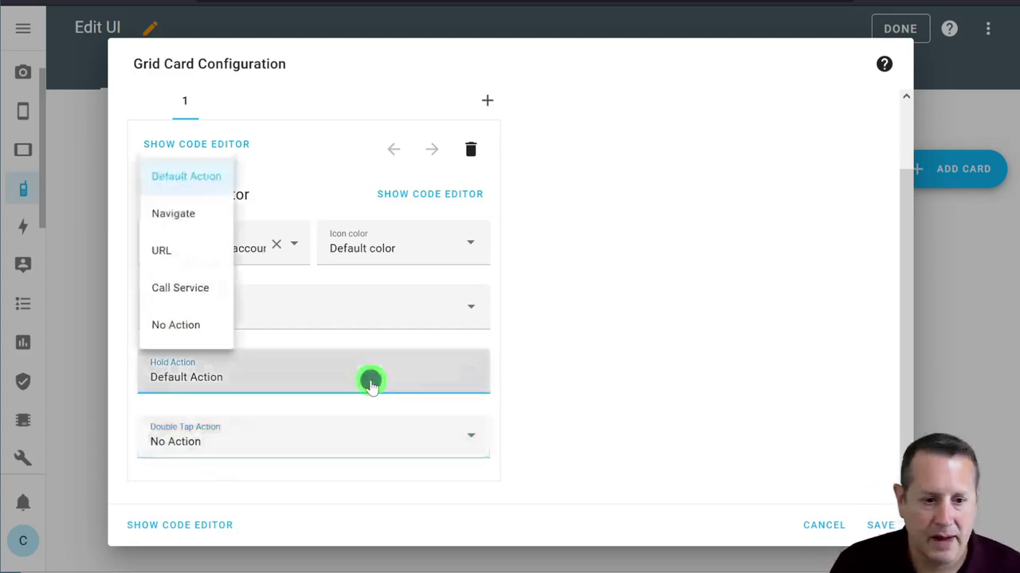
click(168, 285)
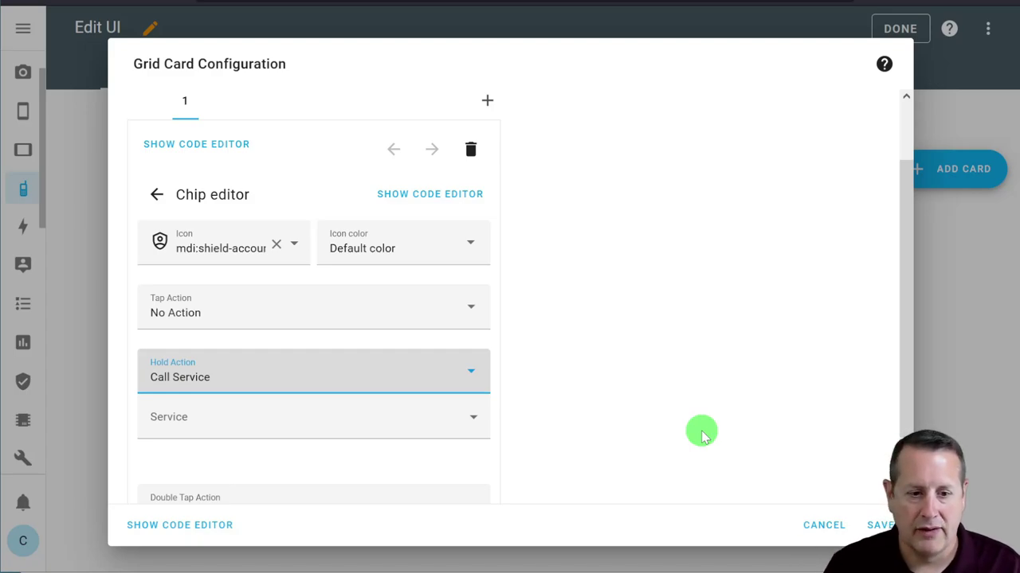
click(318, 428)
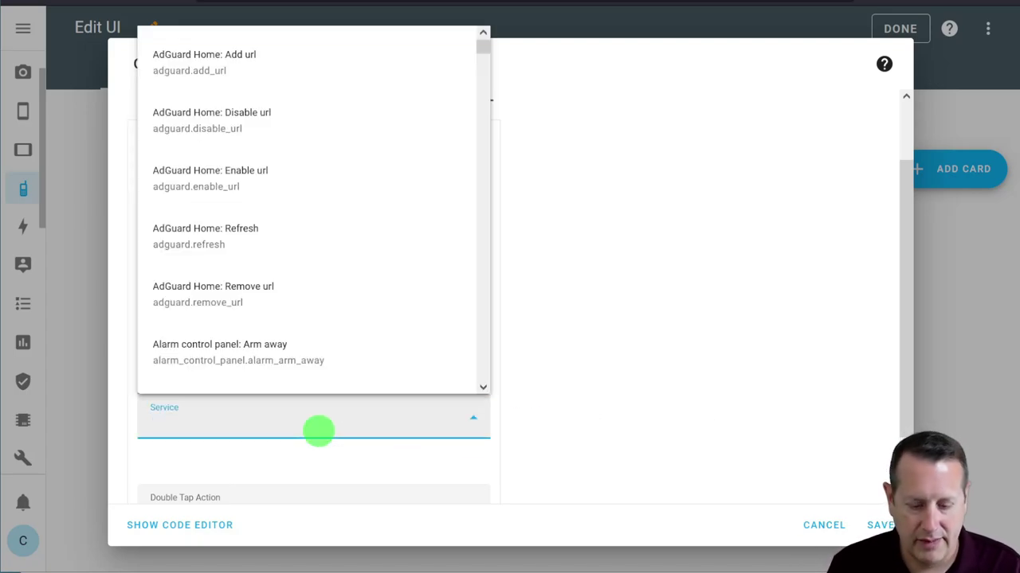
text(stay)
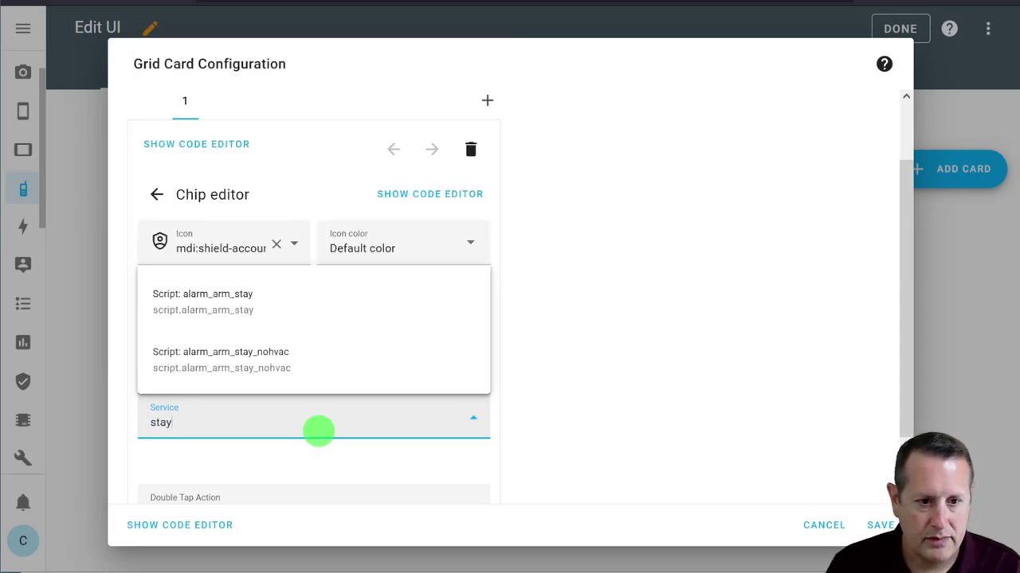
click(231, 310)
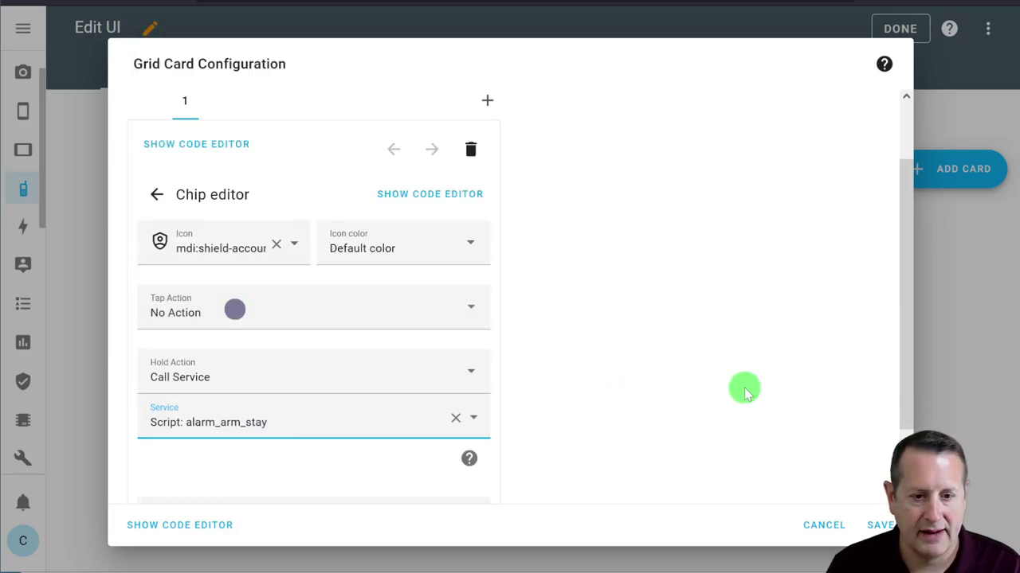
scroll(323, 282, down, 1)
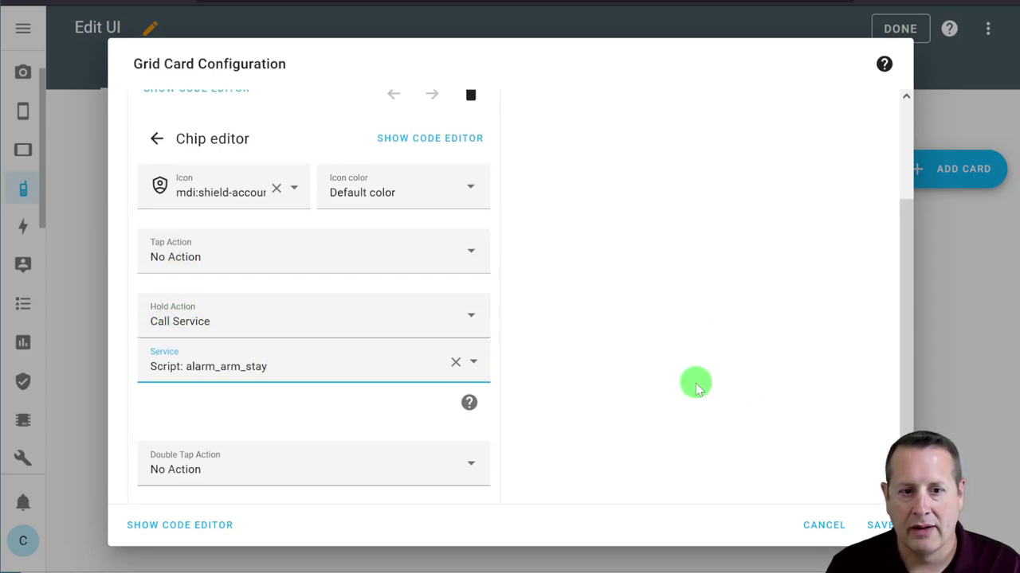
scroll(696, 385, up, 2)
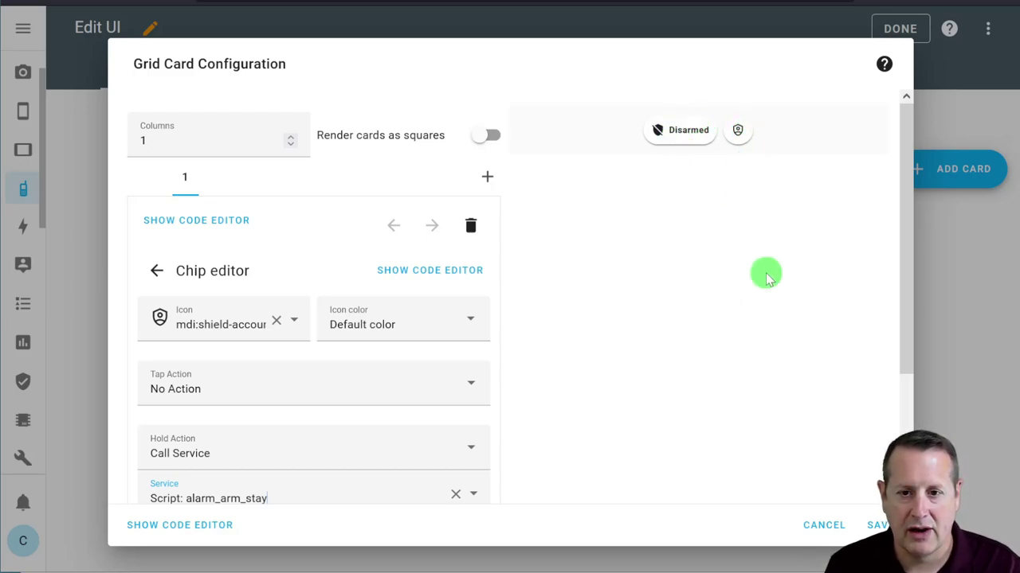
click(156, 270)
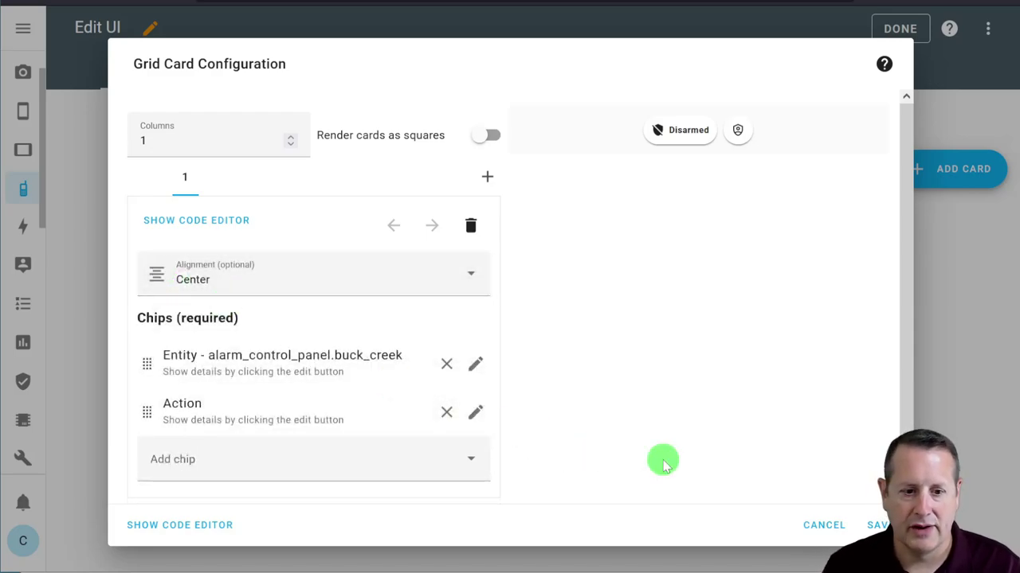
- Add a second Action chip to the chips card and open its editor
click(247, 464)
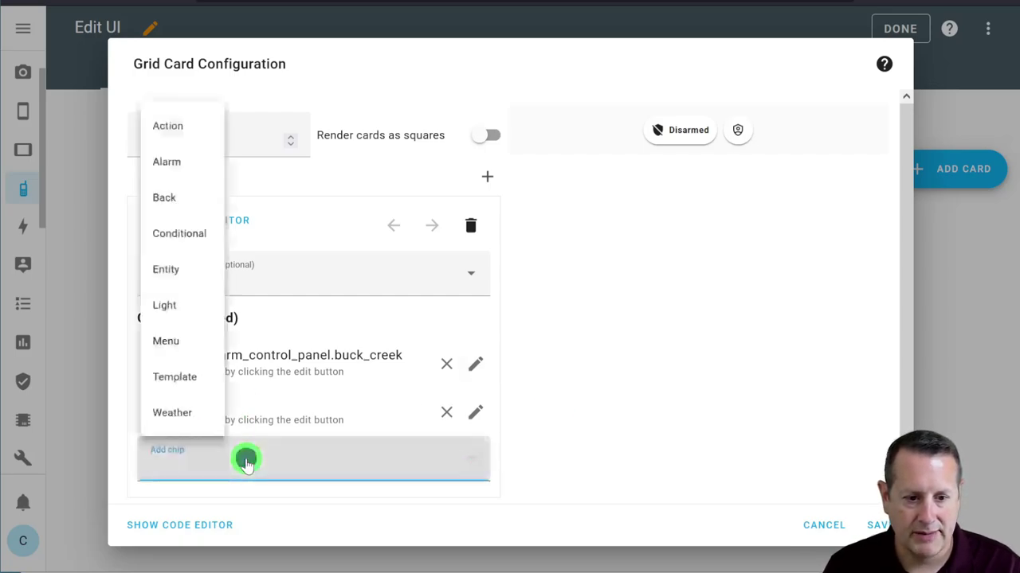
click(189, 102)
scroll(630, 396, down, 1)
click(481, 396)
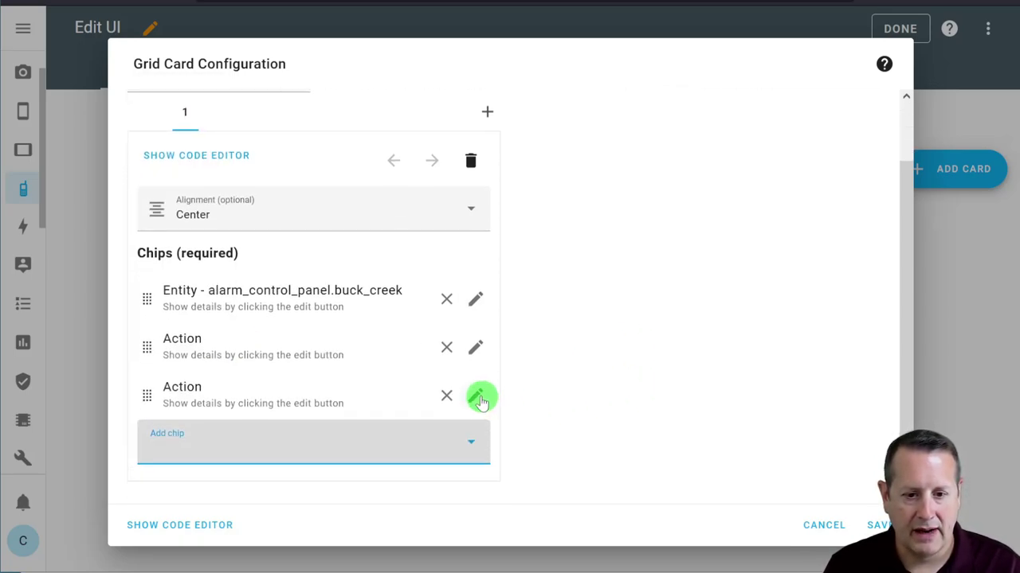
- Set the second action chip's icon to mdi:hvac
click(251, 280)
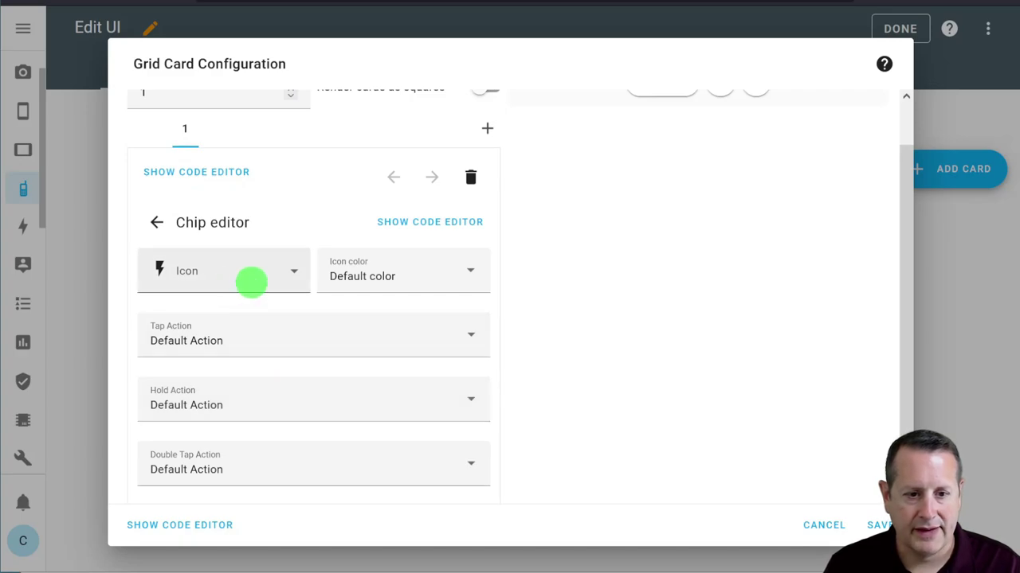
key(ctrl+a)
text(mdi)
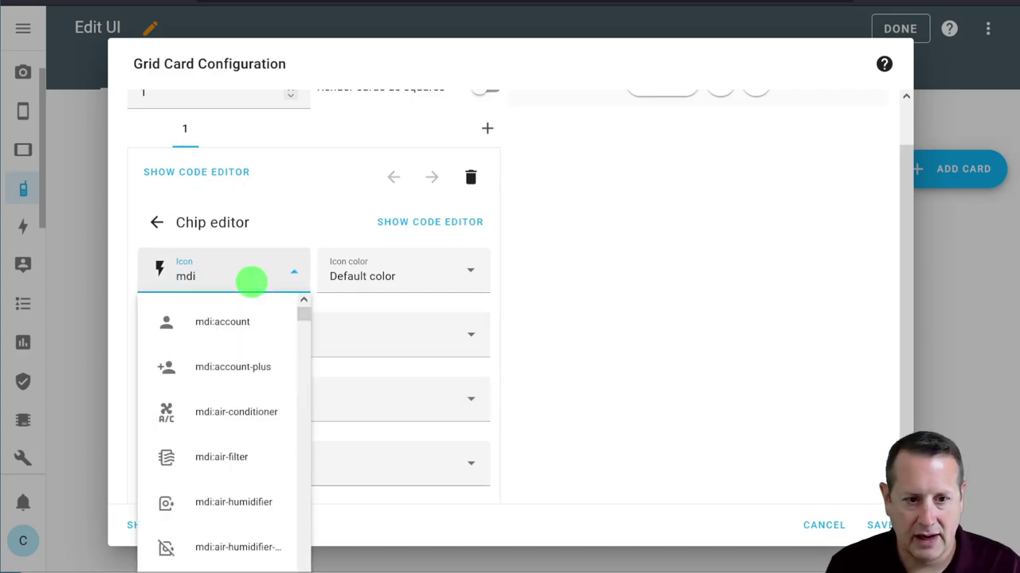
key(ctrl+z)
key(ctrl+a)
text(s)
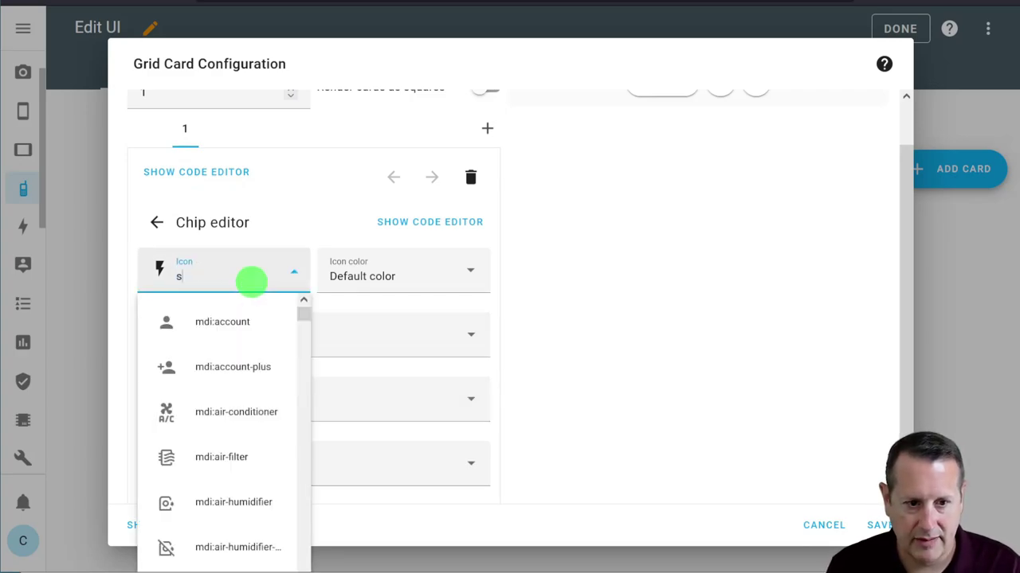
text(hield-)
key(BackSpace)
key(BackSpace)
key(BackSpace)
key(BackSpace)
key(BackSpace)
key(BackSpace)
key(BackSpace)
text(hva)
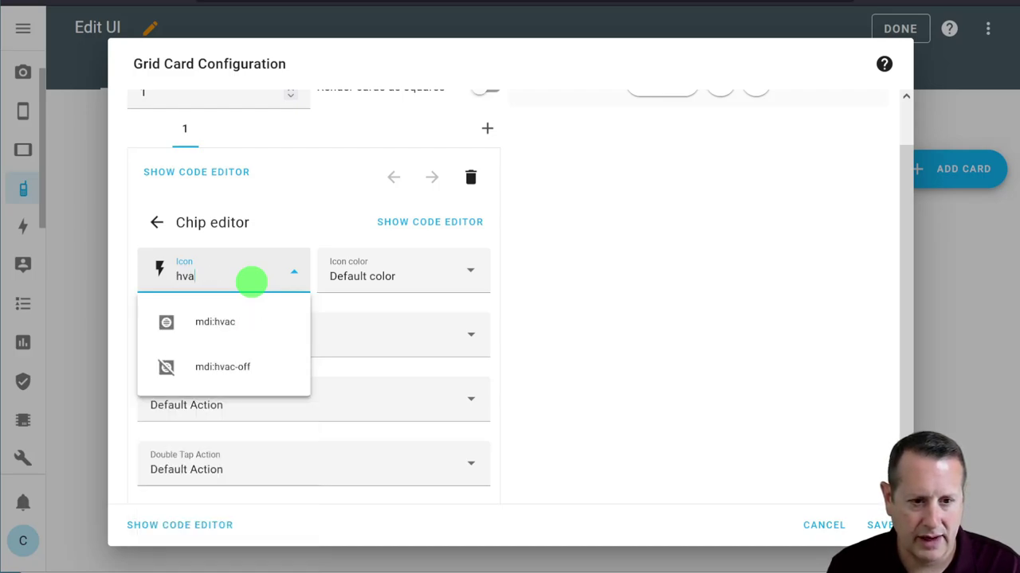
click(221, 321)
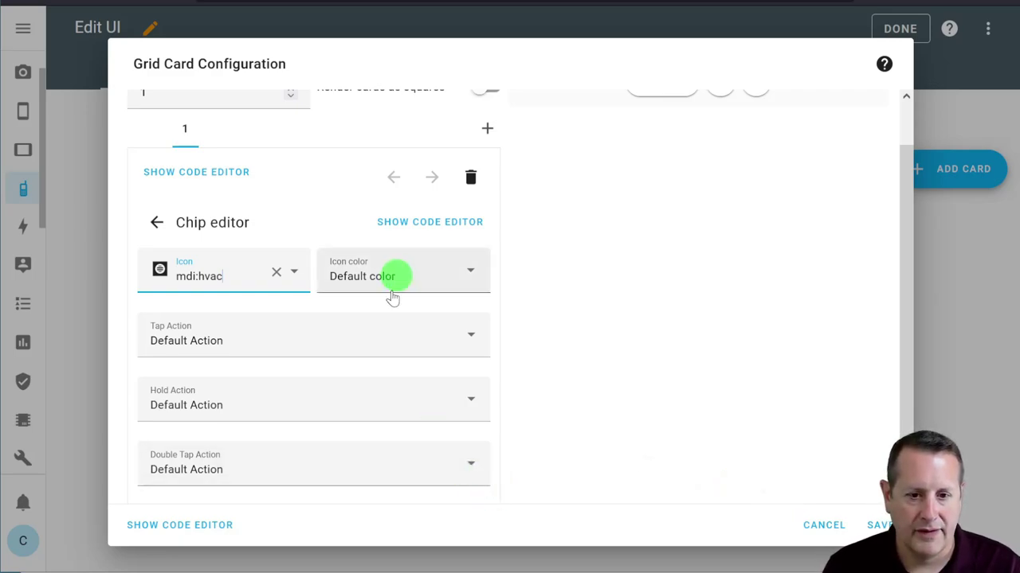
- Set the HVAC chip's tap and double tap actions to No Action
click(386, 338)
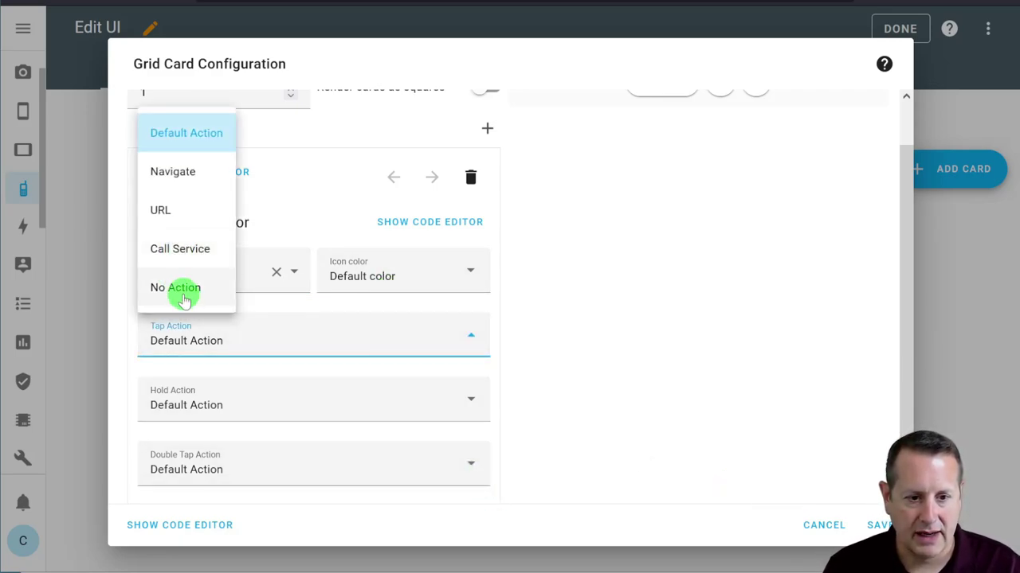
click(154, 289)
click(223, 470)
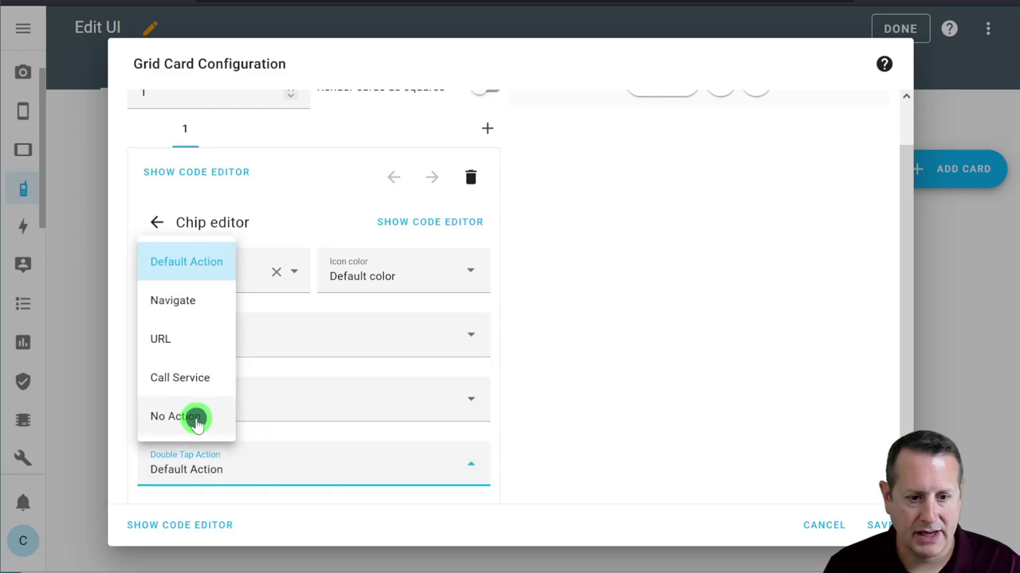
click(196, 417)
- Set the HVAC chip's hold action to Call Service with Script: alarm_arm_stay_nohvac
click(250, 405)
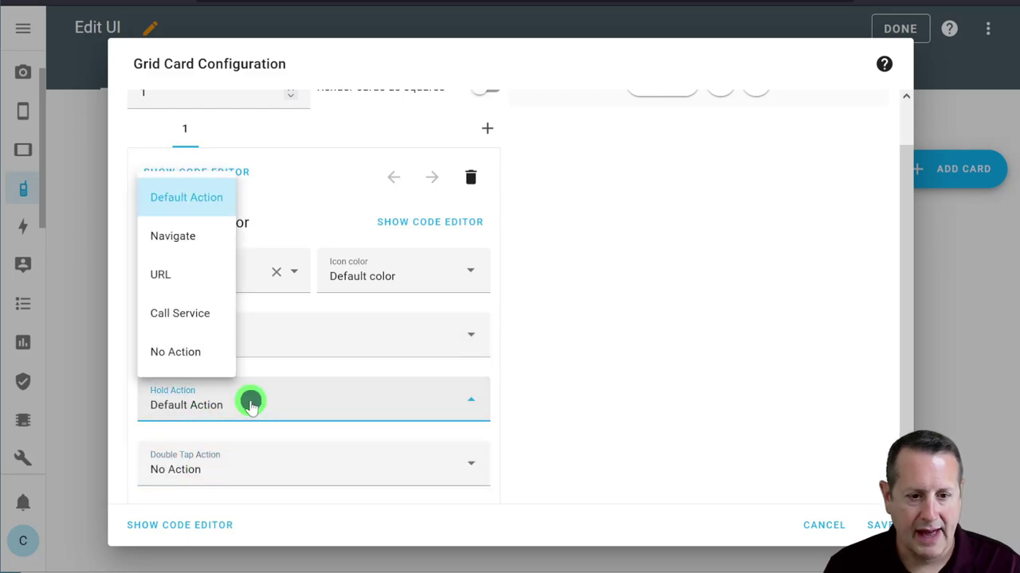
click(191, 314)
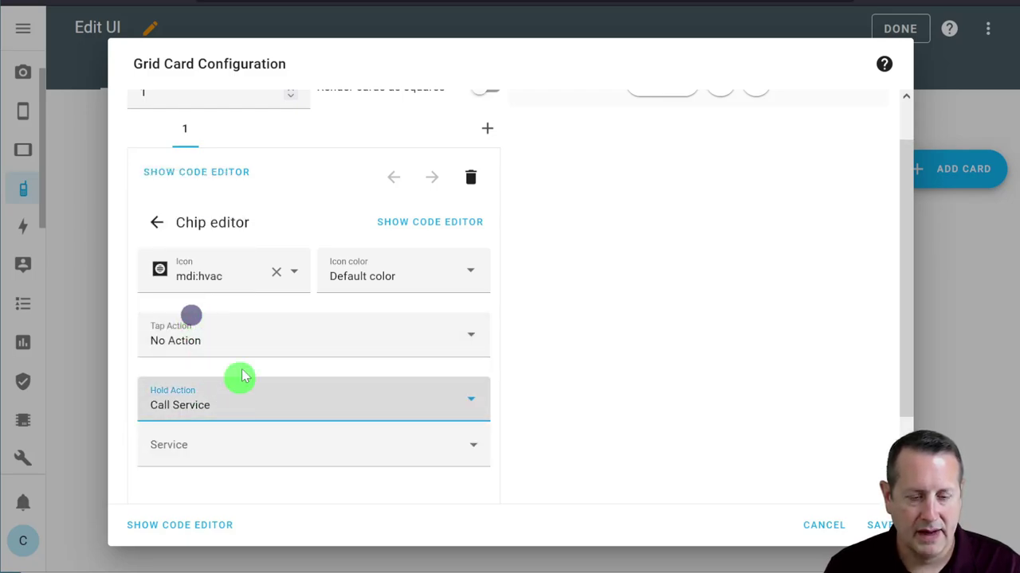
click(216, 442)
text(hvac)
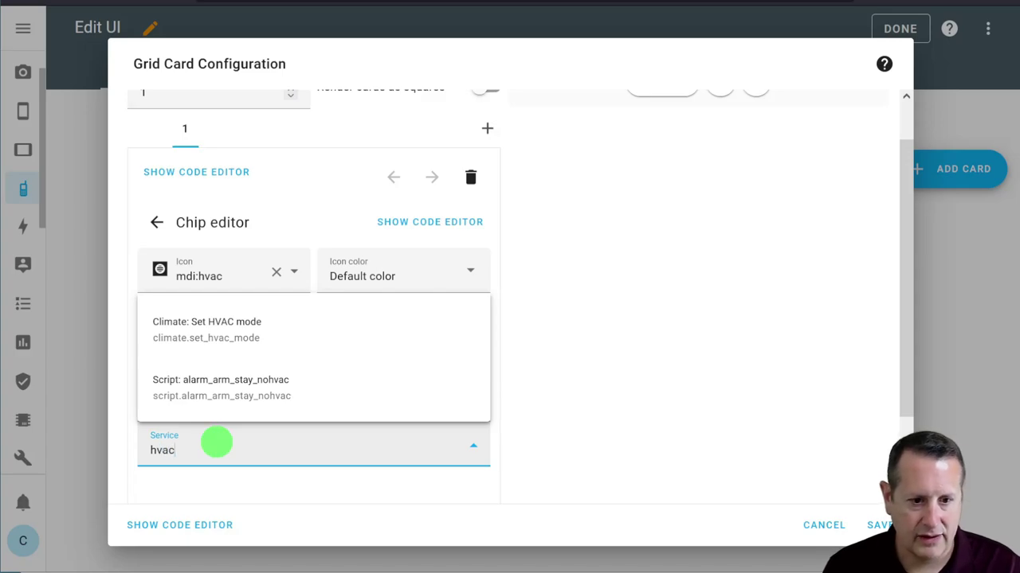
click(269, 399)
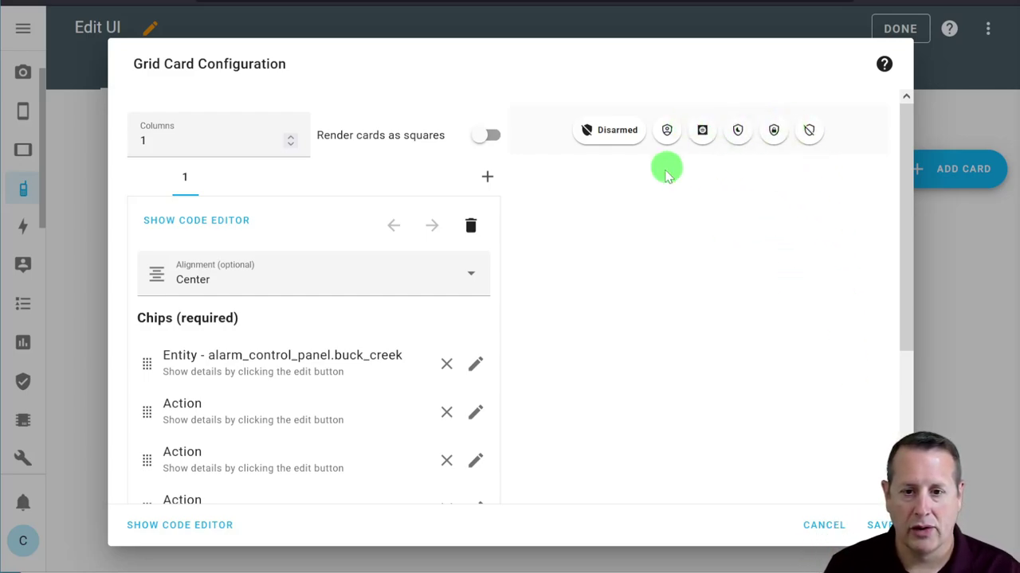
- Add a second Mushroom Chips Card to the grid by searching the cards for "chip", and set its alignment to Center
scroll(319, 275, down, 1)
scroll(323, 263, up, 2)
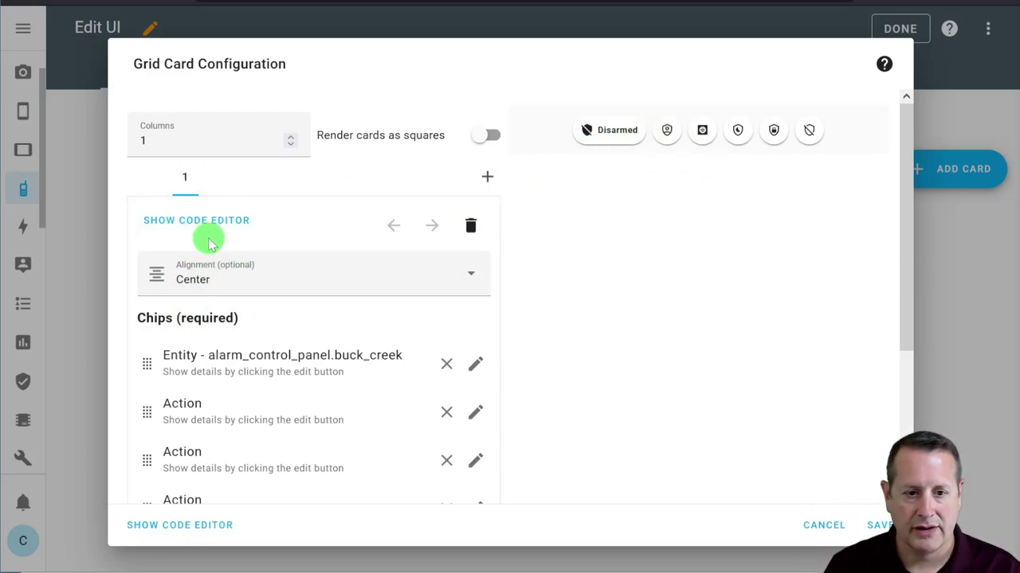
click(488, 179)
click(256, 236)
text(chip)
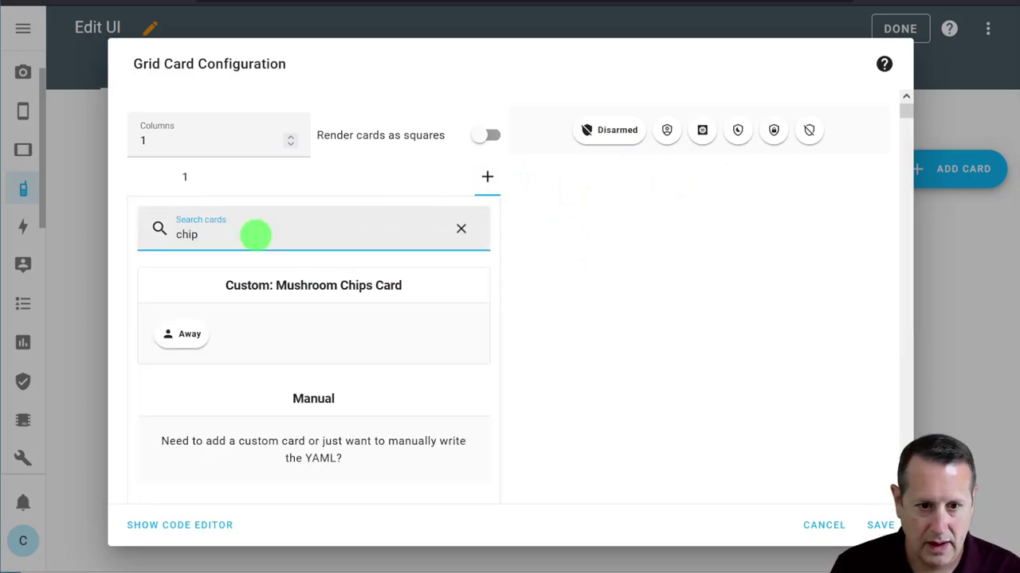
click(330, 296)
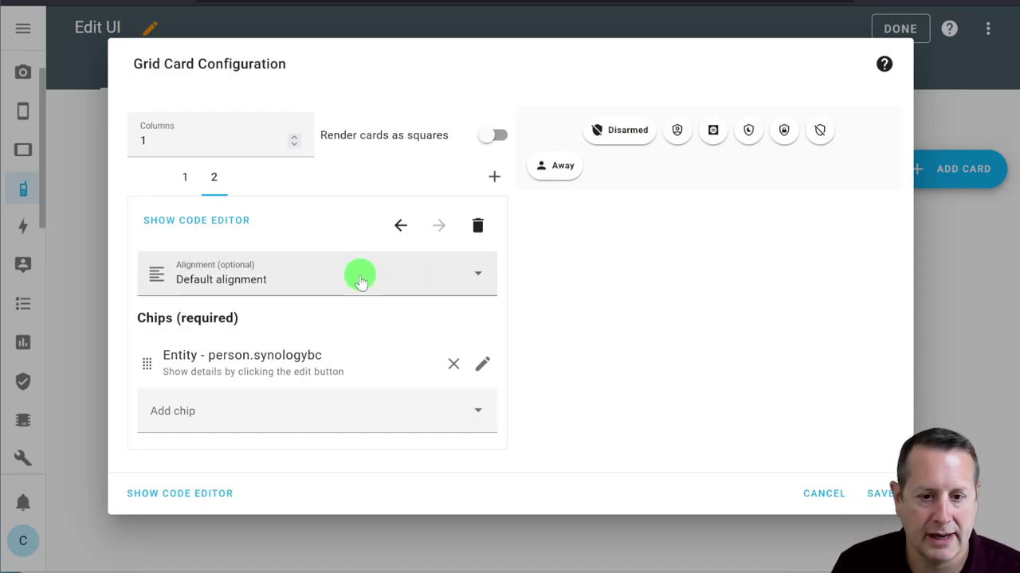
click(380, 289)
click(226, 401)
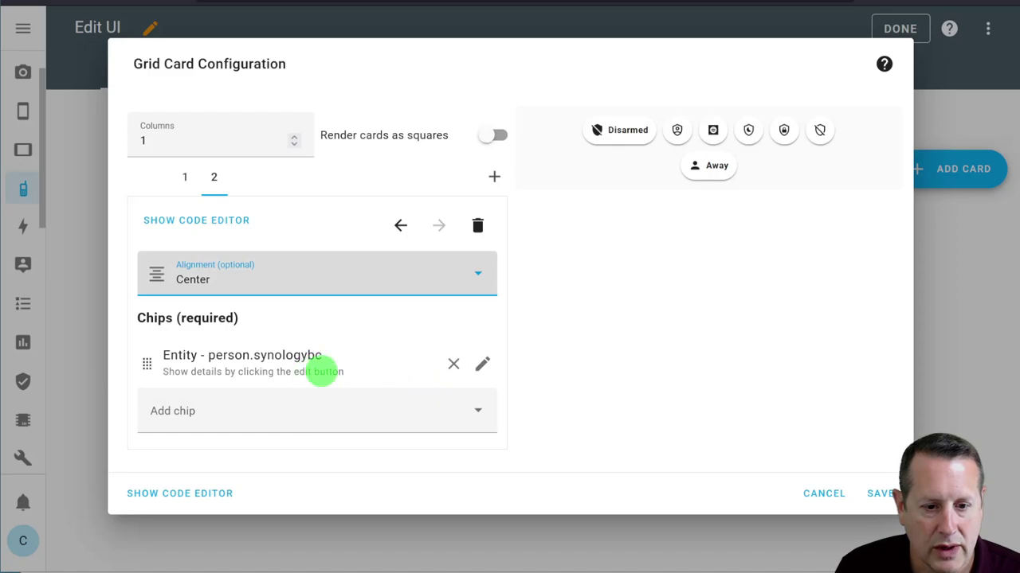
- Change the second chips card's existing chip to the Downstairs Temperature entity and set its content to State
click(488, 365)
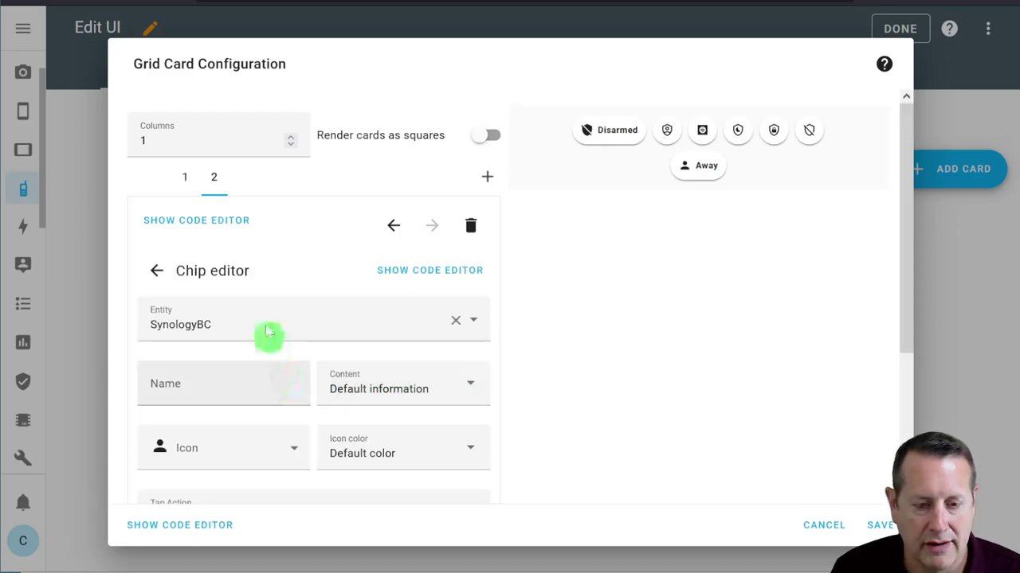
click(228, 329)
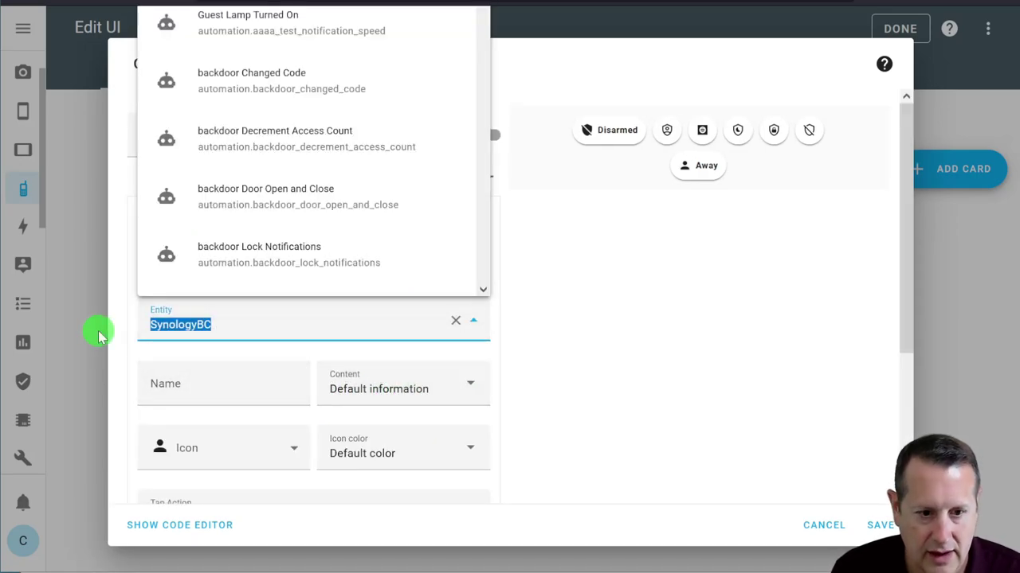
text(down)
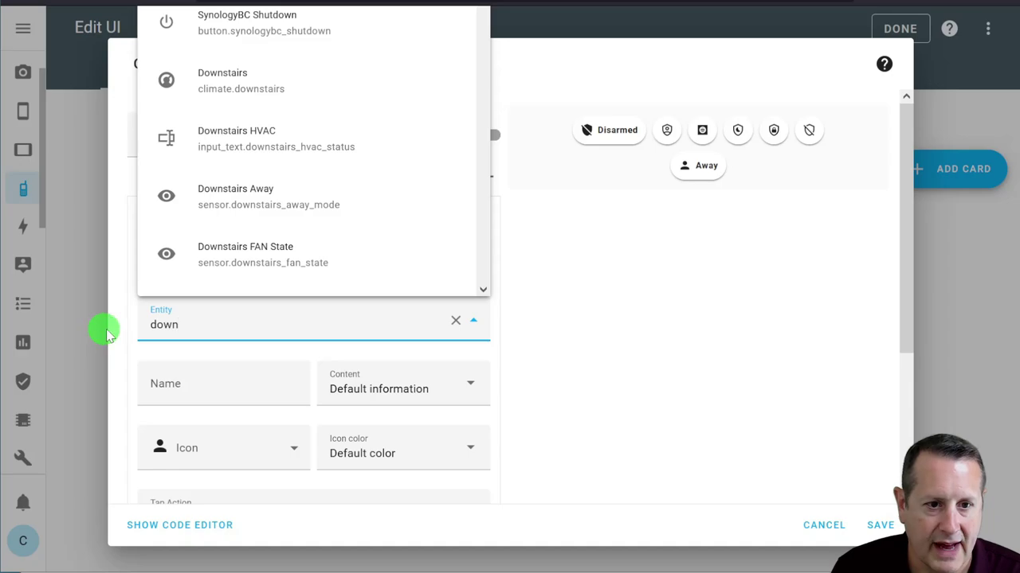
scroll(275, 276, down, 3)
click(292, 262)
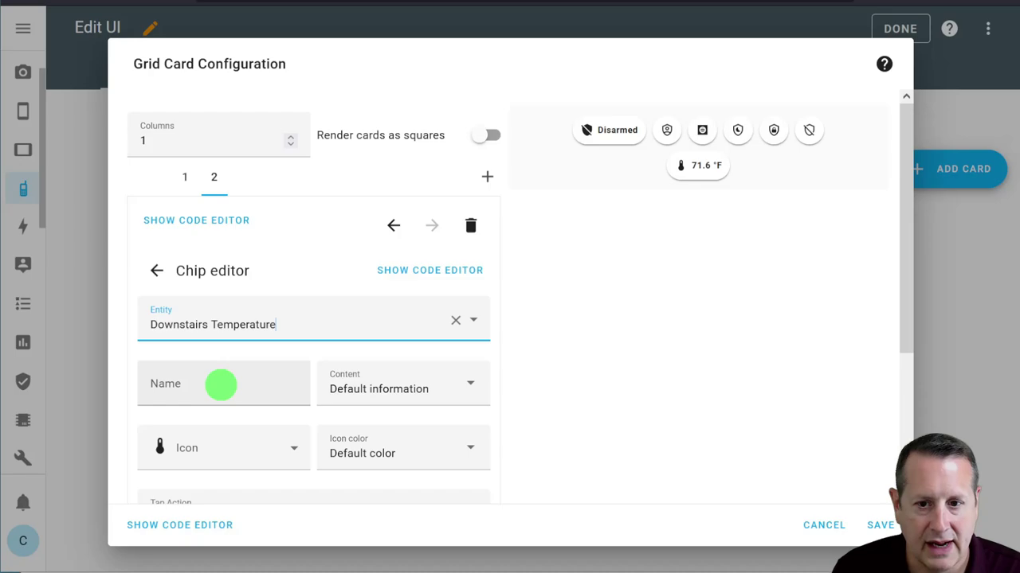
click(387, 390)
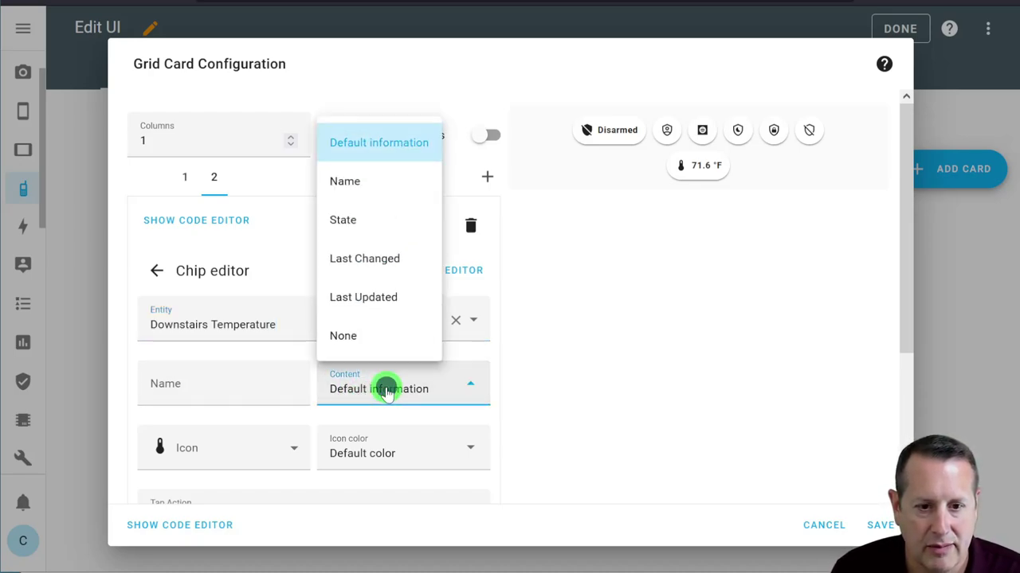
click(346, 224)
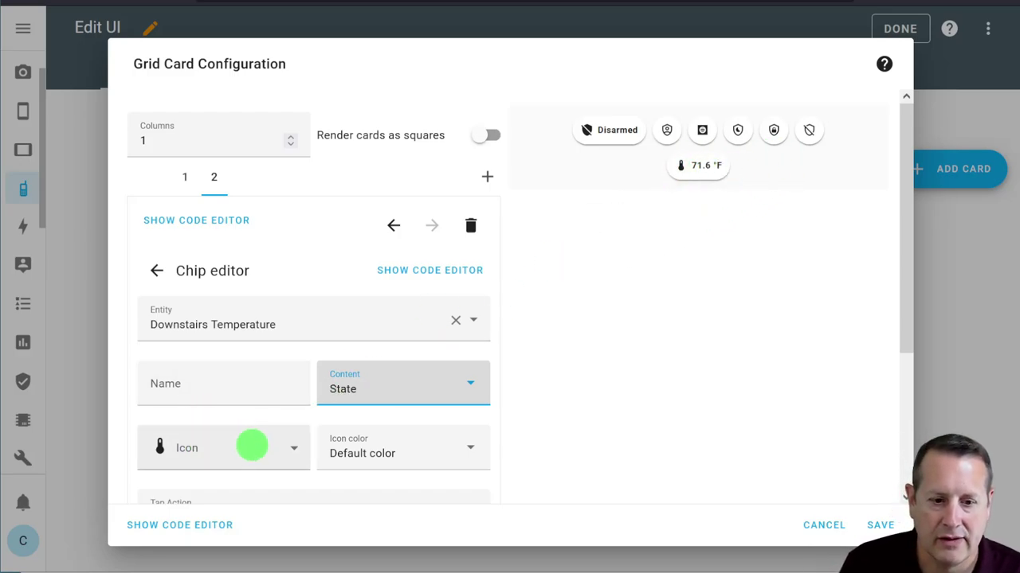
- Set the Downstairs Temperature chip's icon to mdi:arrow-down
click(248, 448)
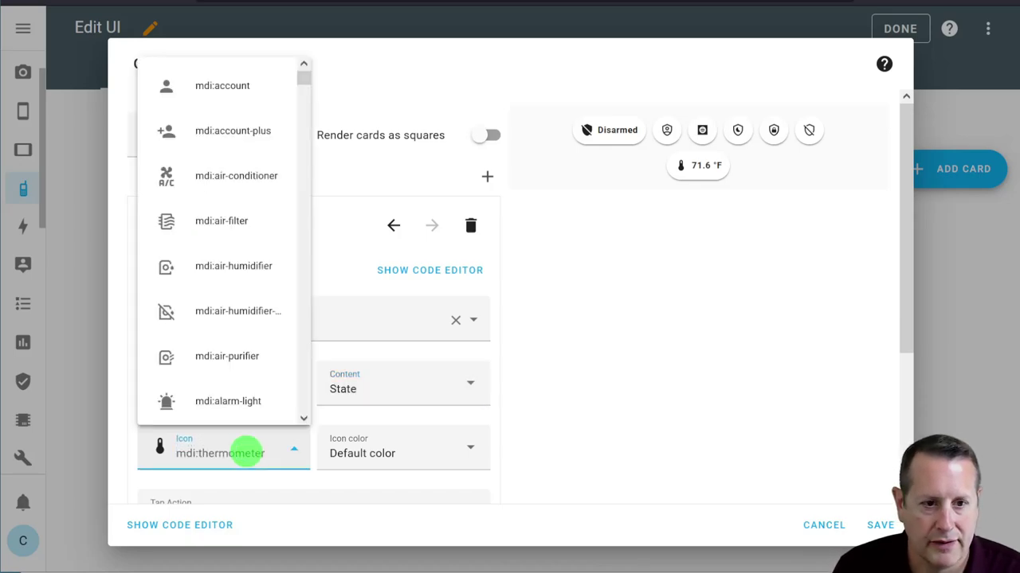
text(arro)
key(BackSpace)
key(BackSpace)
key(BackSpace)
key(BackSpace)
text(down)
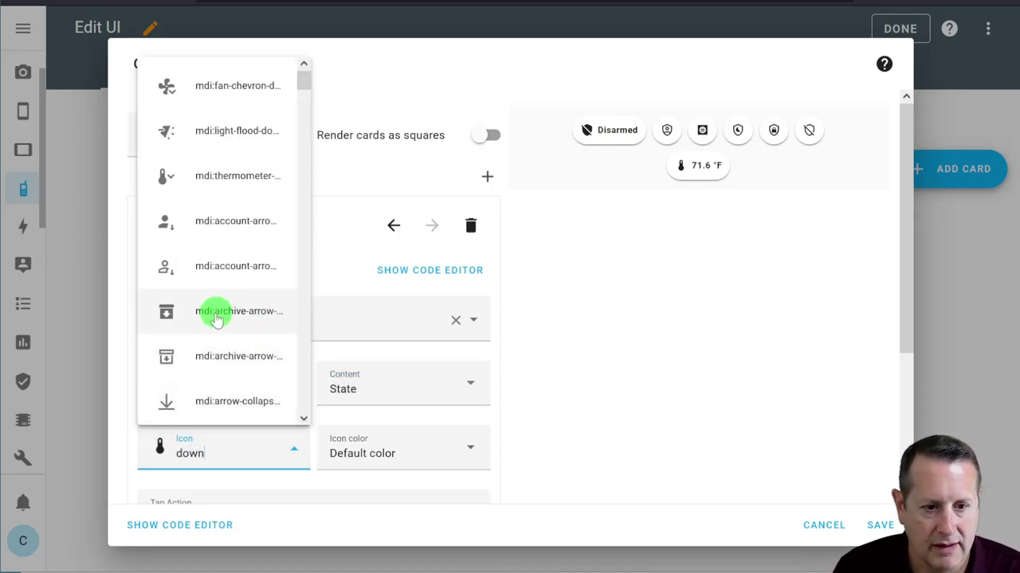
scroll(220, 315, down, 1)
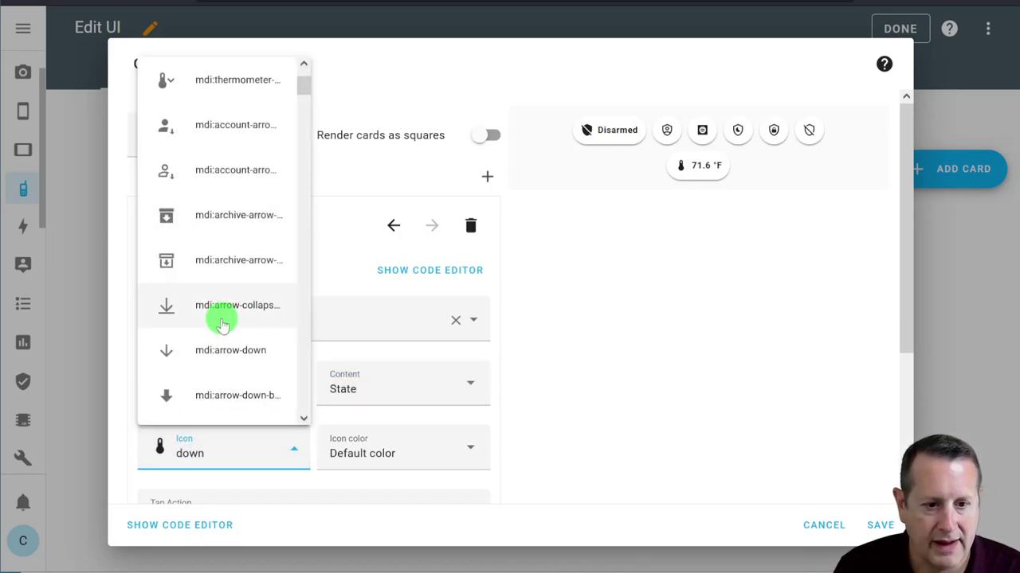
click(247, 363)
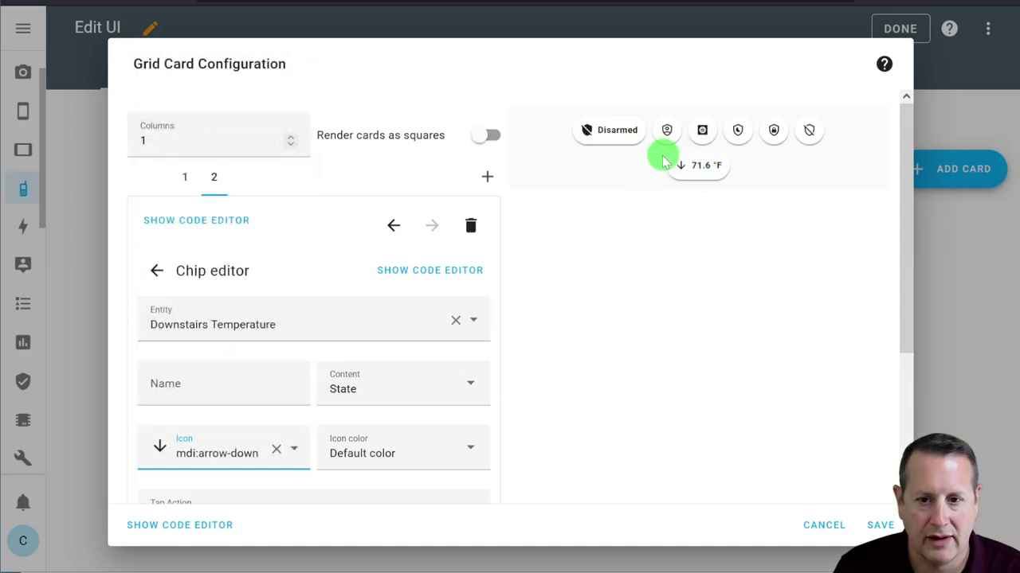
- Review the Downstairs Temperature chip's tap action options and test its default tap action in the preview
scroll(448, 348, down, 3)
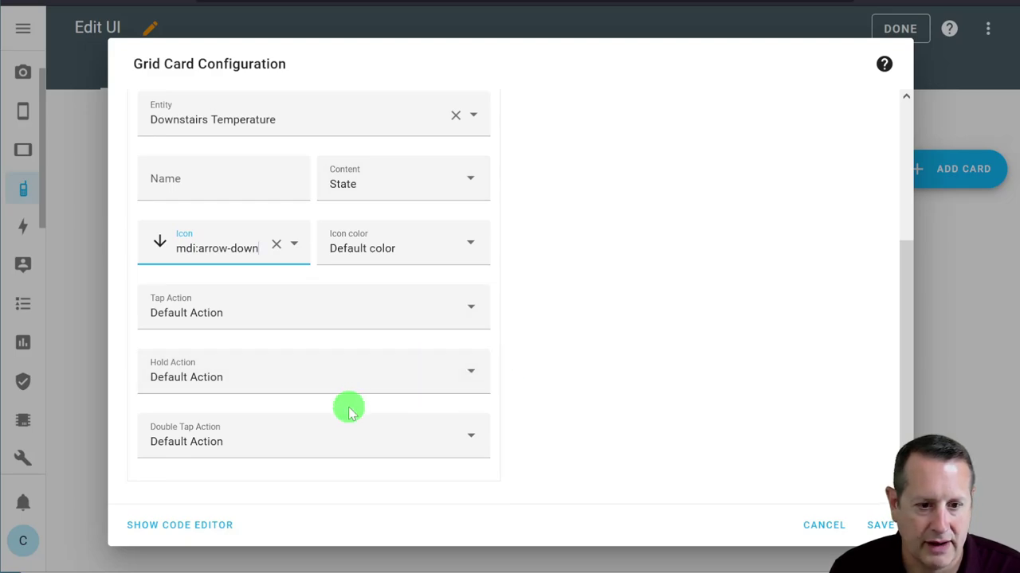
click(365, 303)
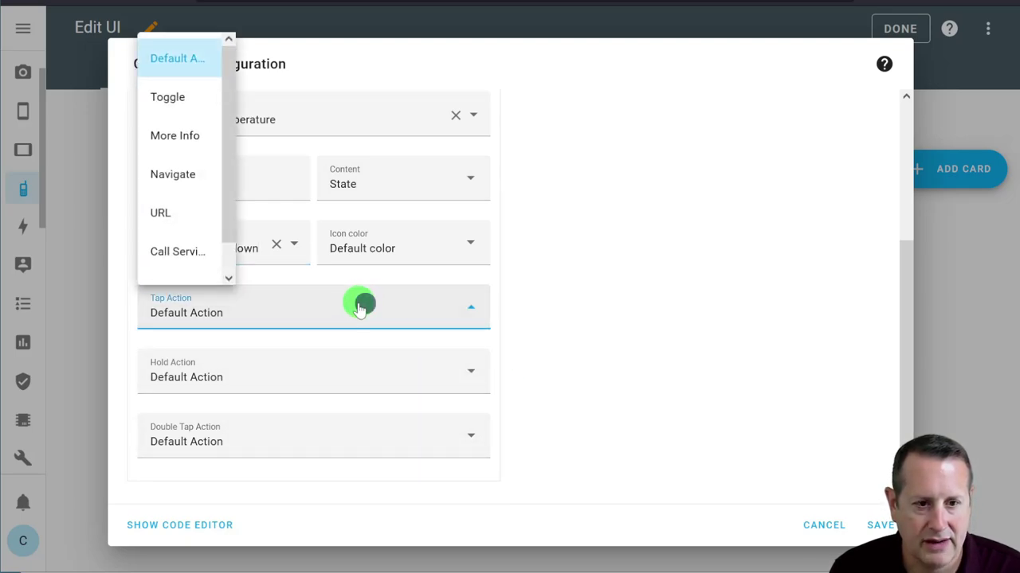
click(358, 318)
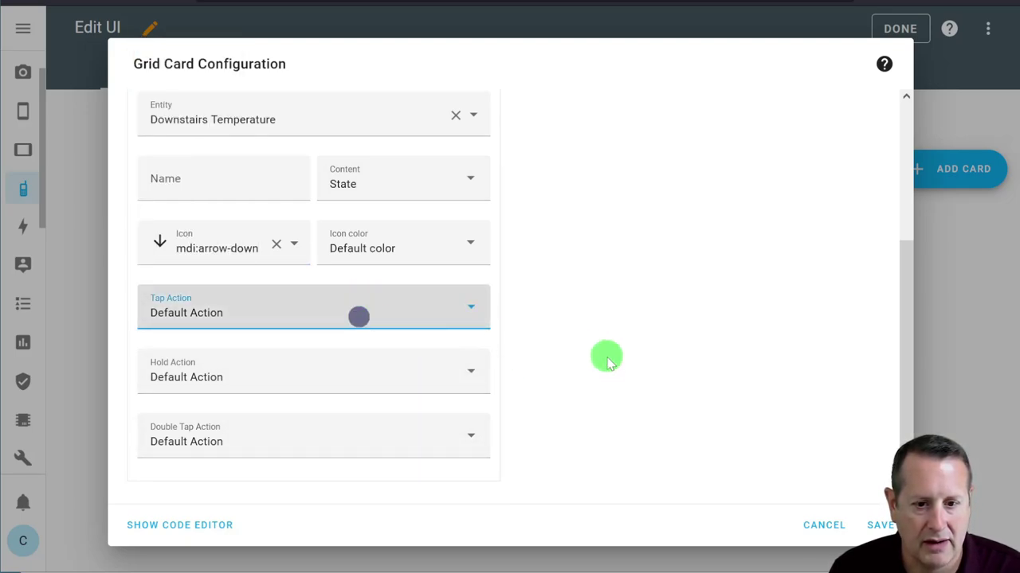
scroll(606, 355, up, 3)
click(708, 156)
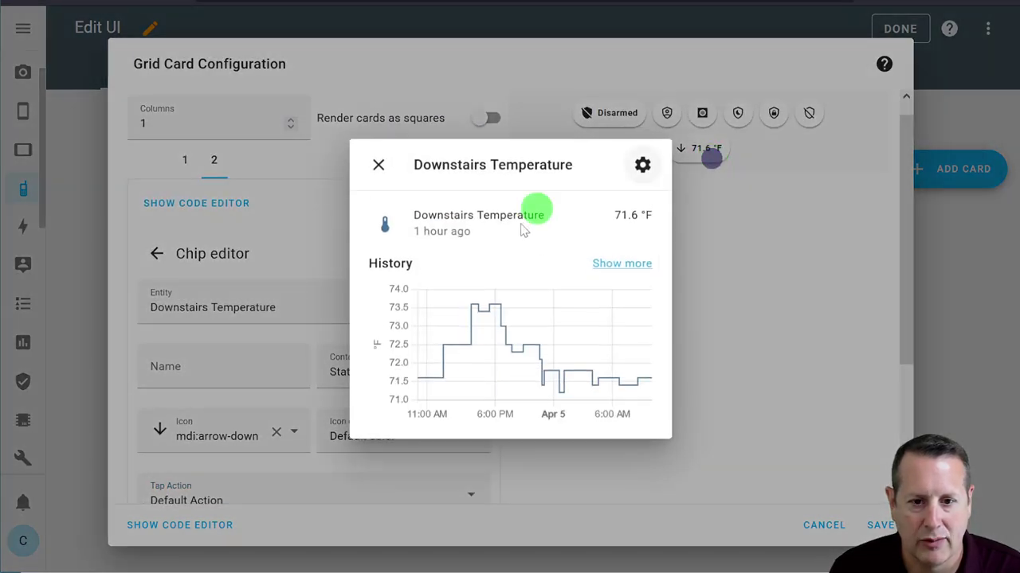
click(376, 158)
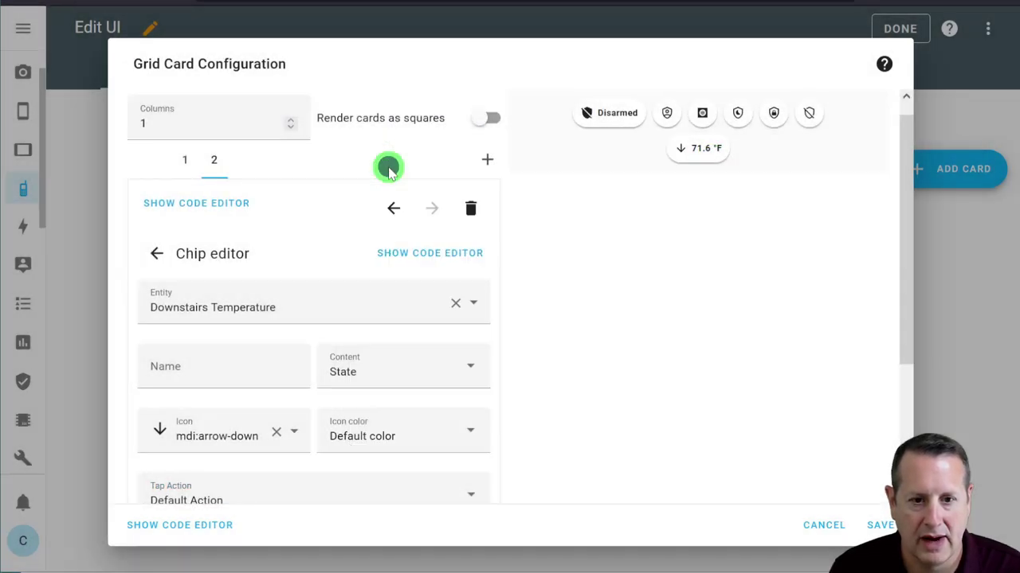
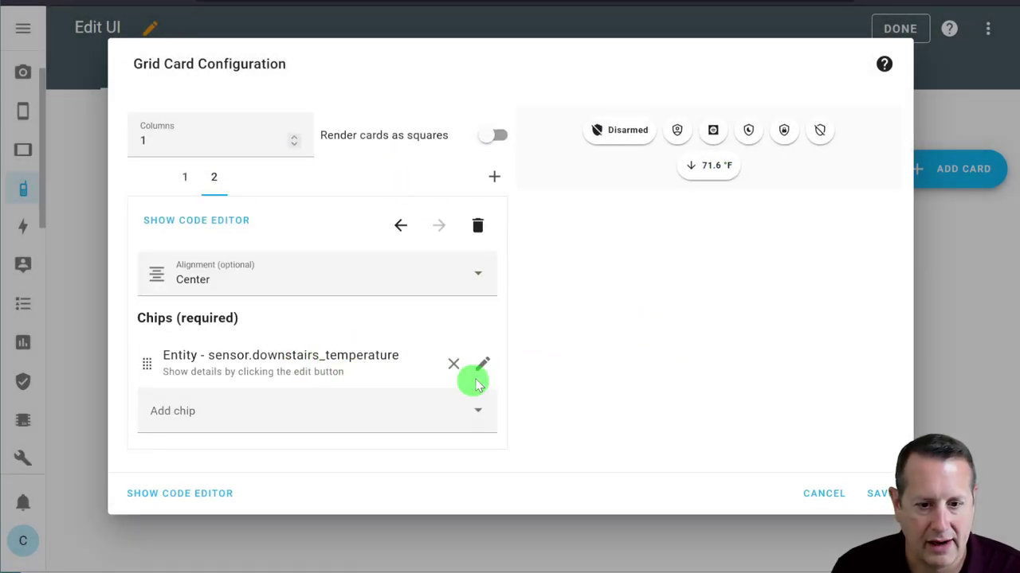
- Add a second Entity chip to the card and set its entity to Upstairs Temperature
click(176, 411)
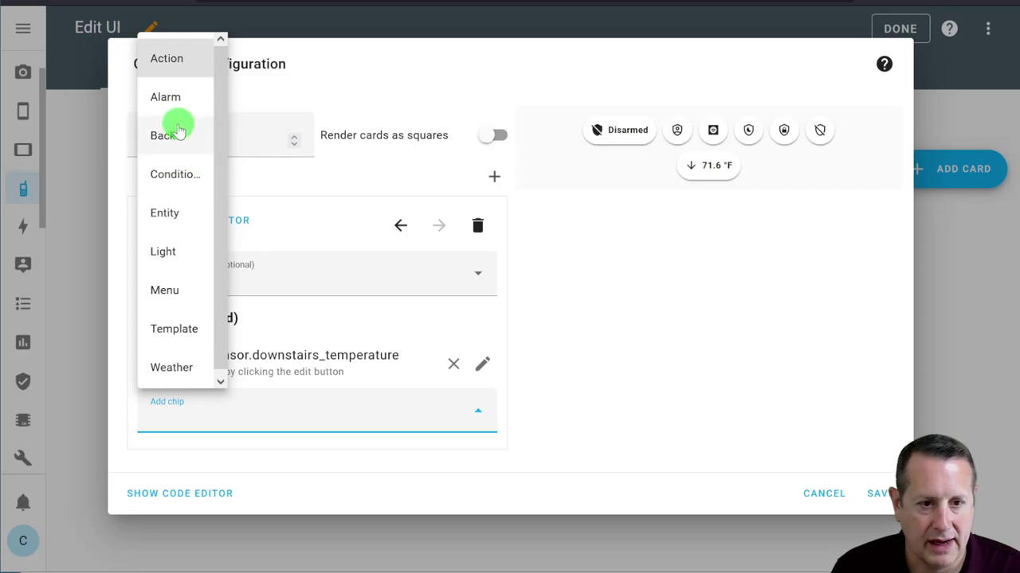
click(165, 213)
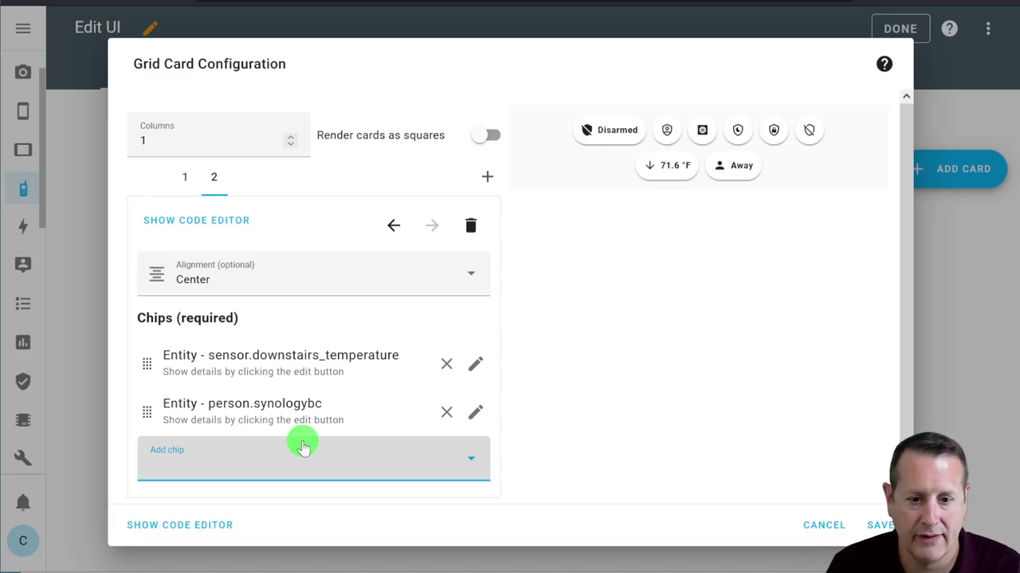
click(474, 412)
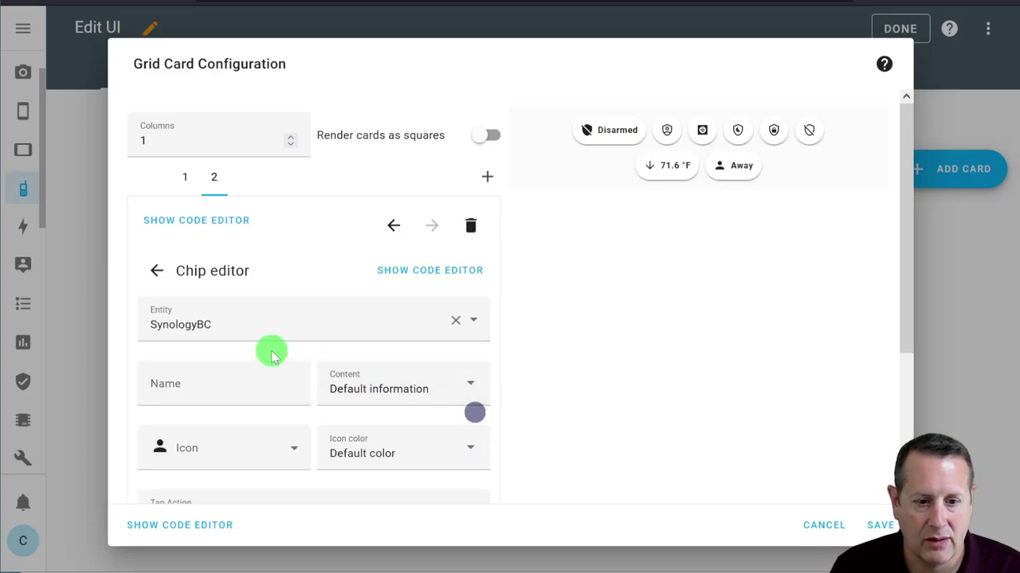
drag(257, 330, 114, 320)
text(upstairs_t)
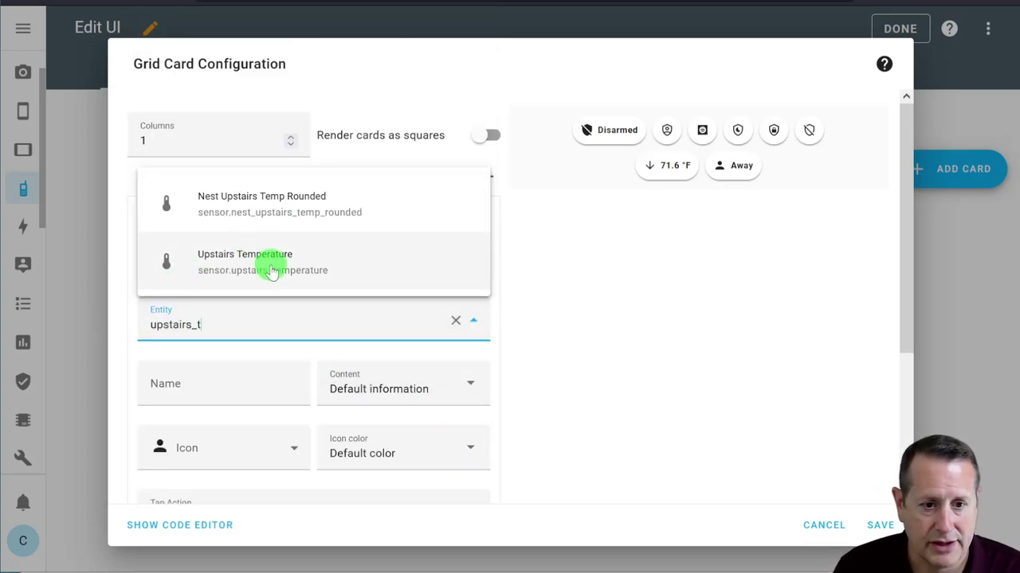
click(271, 271)
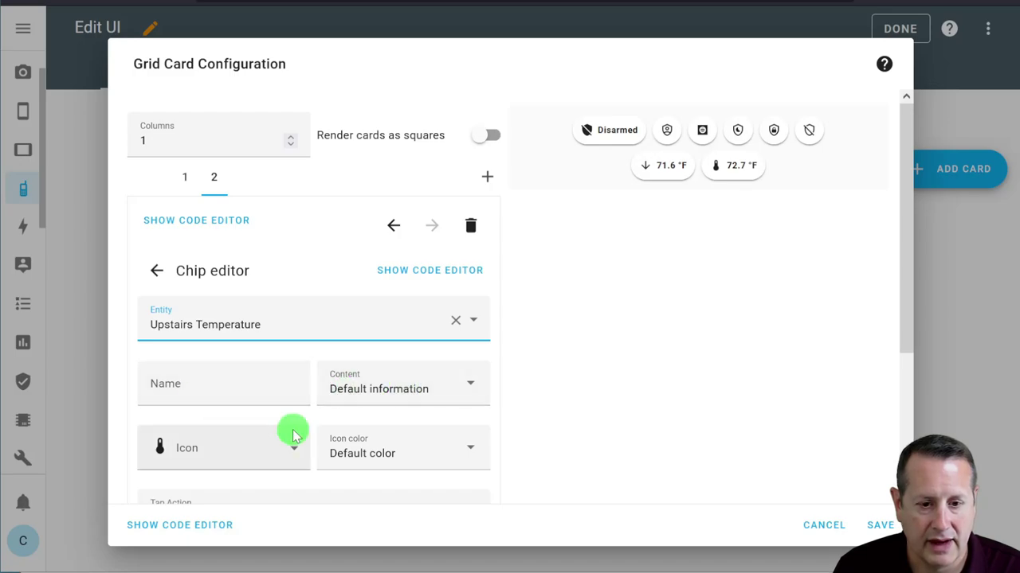
- Set the Upstairs Temperature chip's icon to mdi:arrow-up and return to the chip list
scroll(293, 435, down, 1)
click(217, 360)
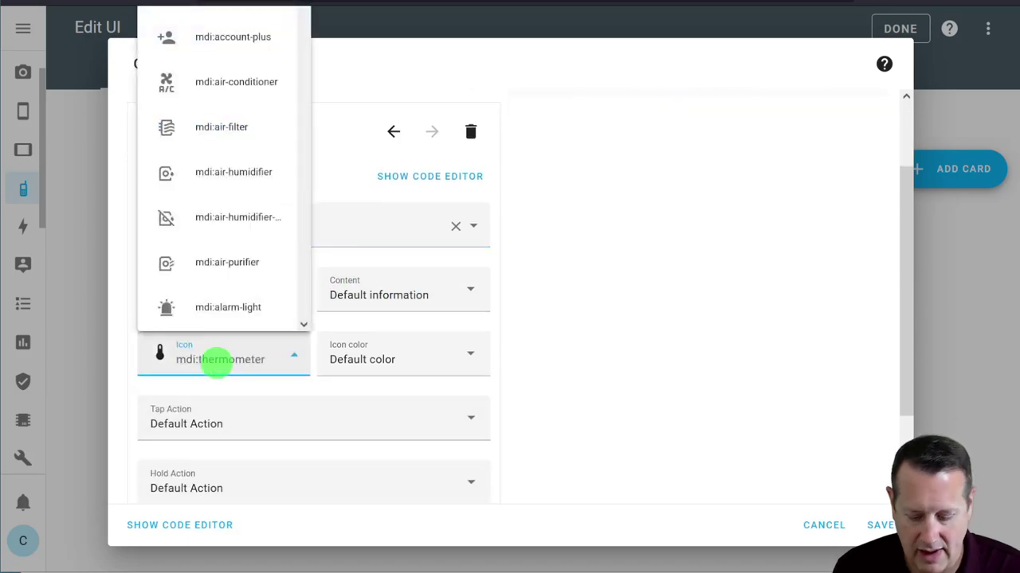
text(up)
scroll(207, 282, down, 2)
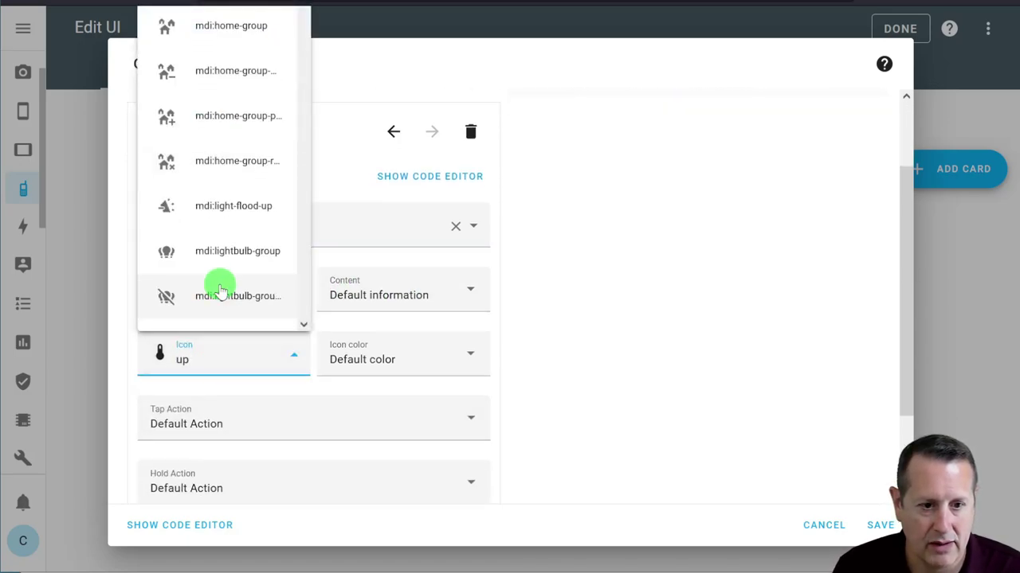
click(220, 284)
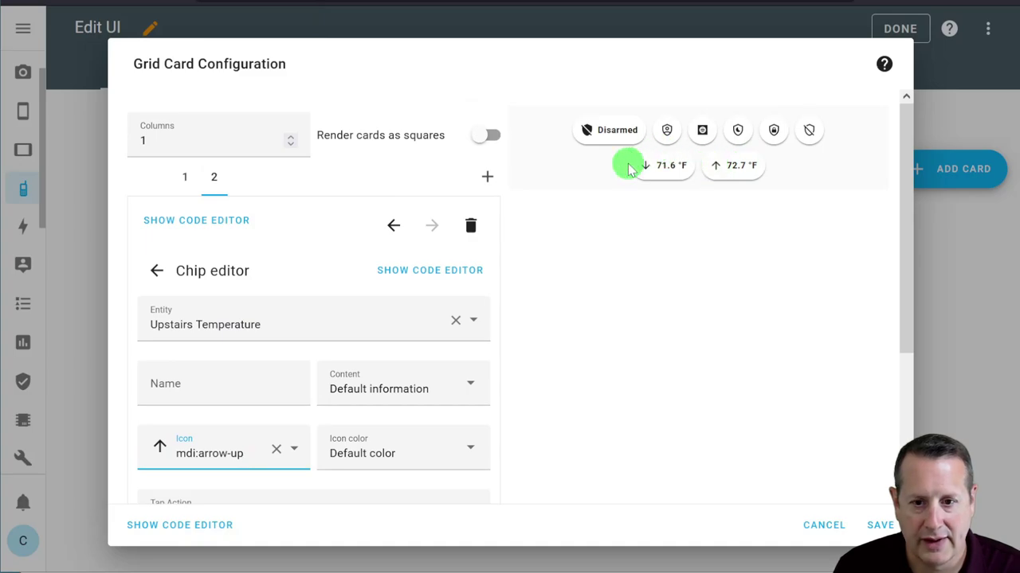
scroll(401, 330, down, 5)
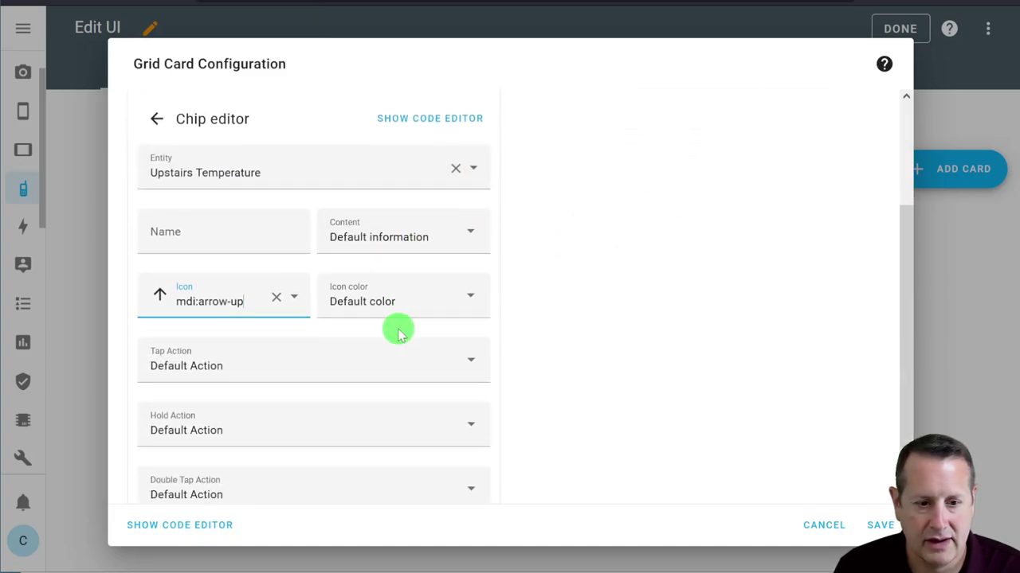
scroll(351, 387, up, 5)
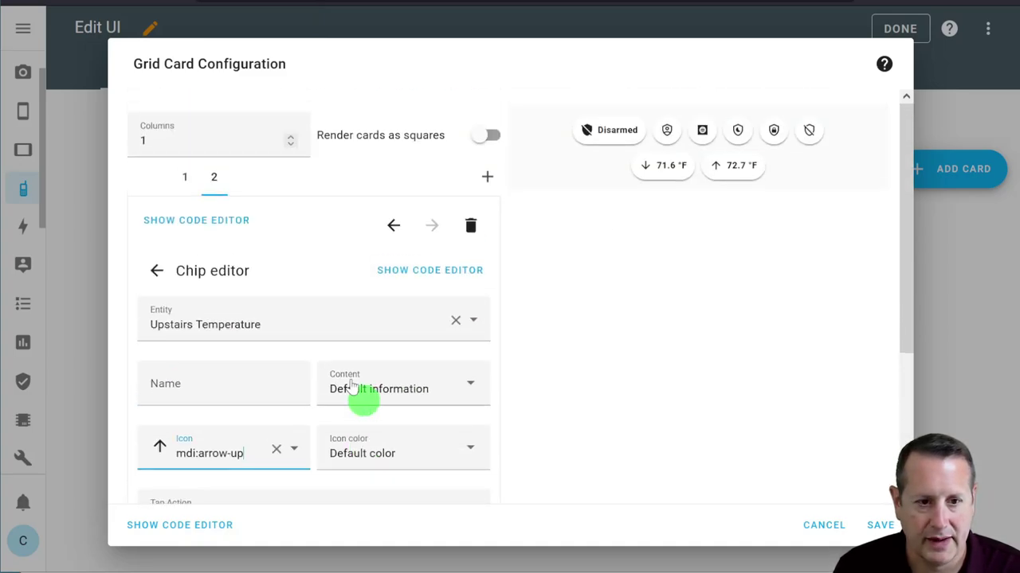
click(158, 271)
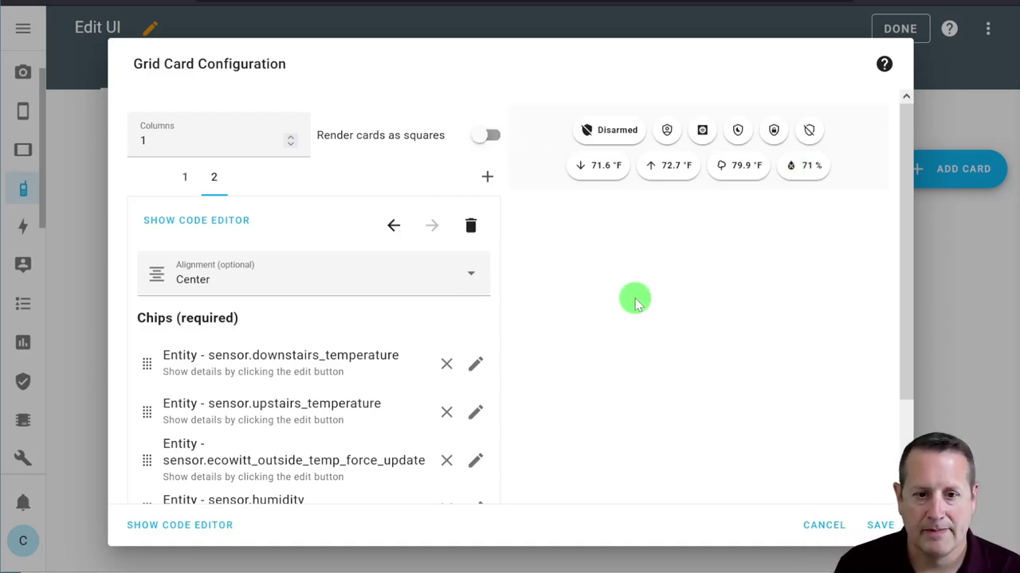
- Add a nested Grid card as the third card, with square rendering turned off and 4 columns
click(488, 177)
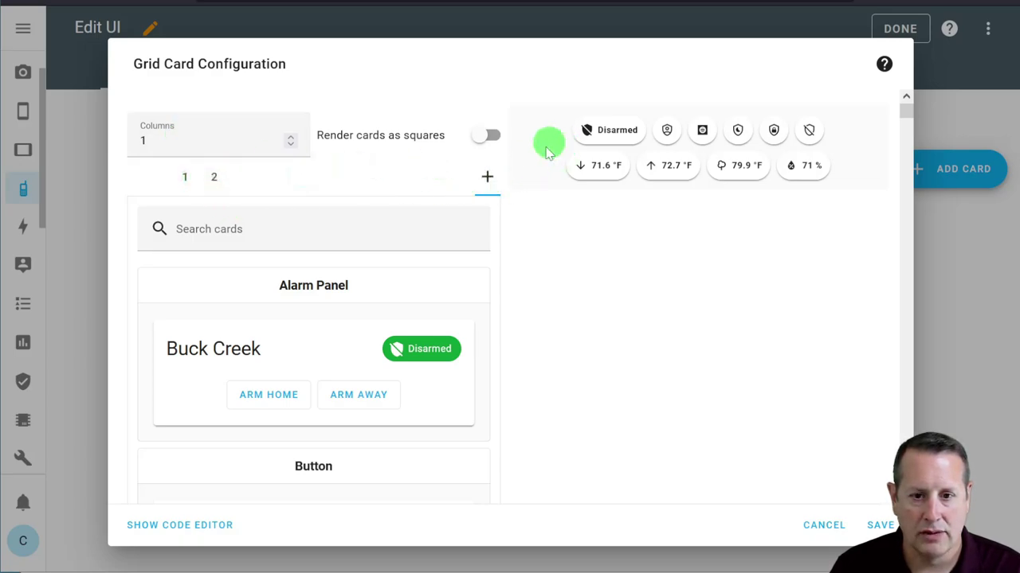
click(483, 176)
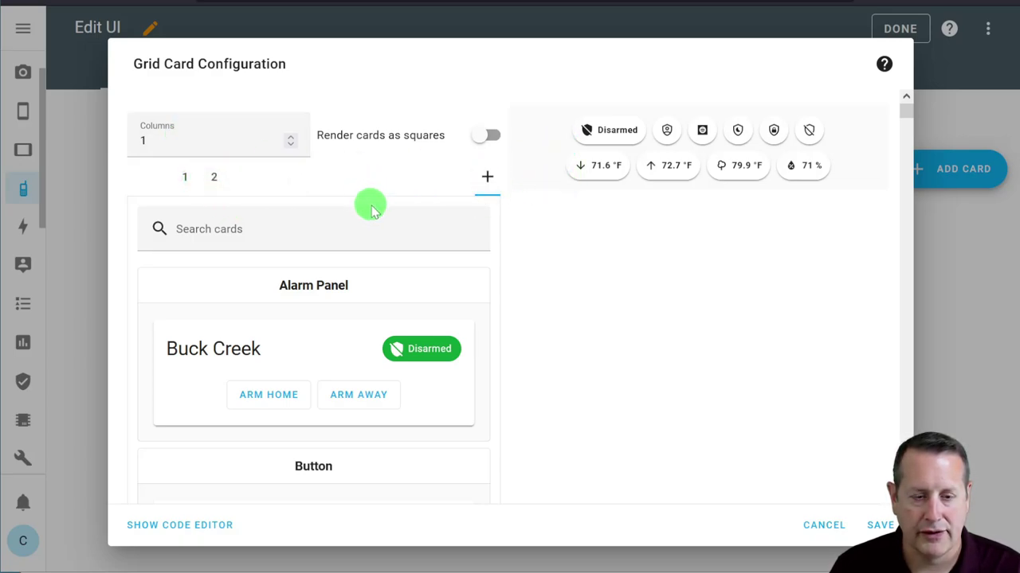
click(289, 225)
text(grid)
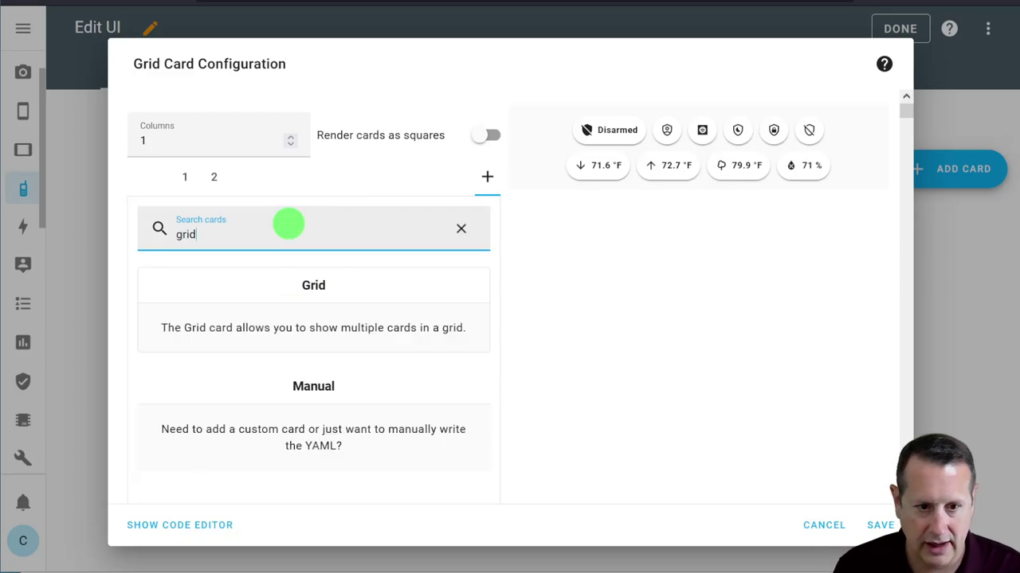
click(336, 285)
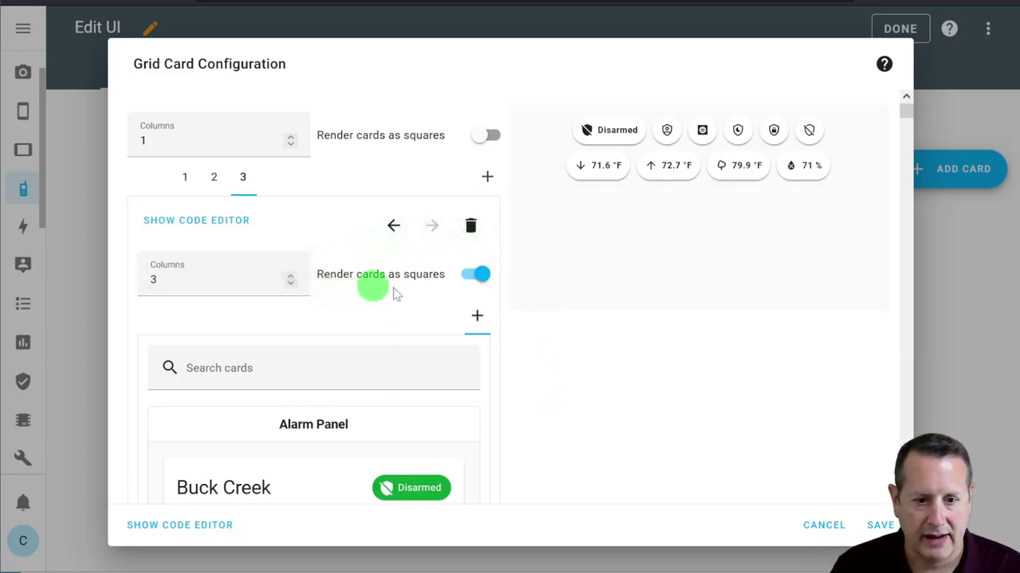
click(478, 279)
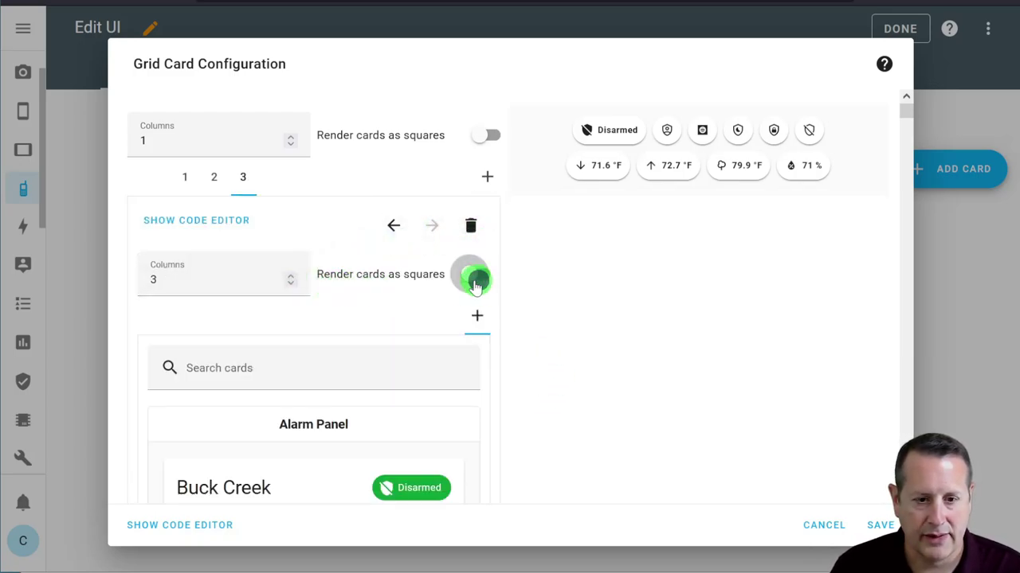
click(290, 275)
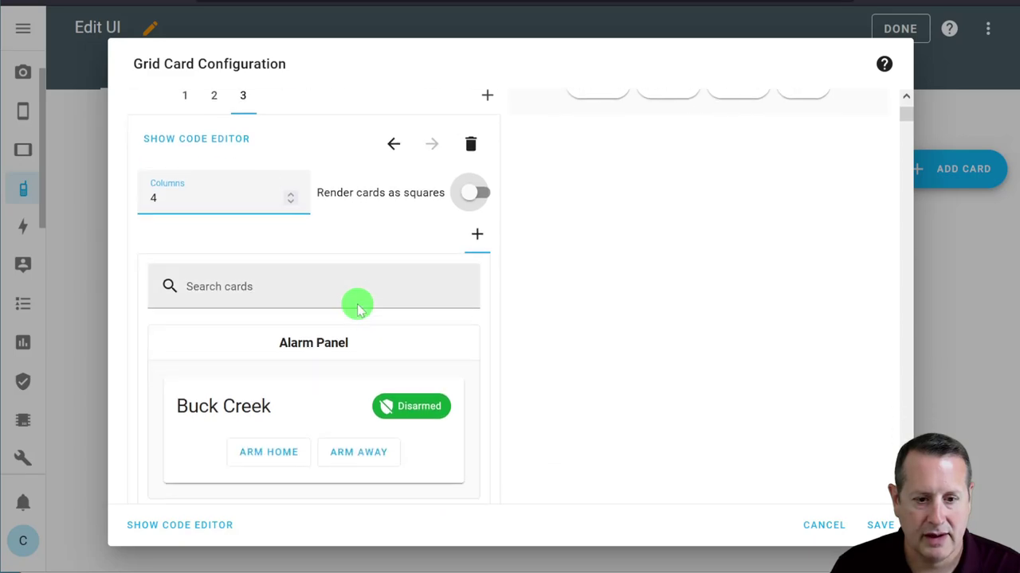
- Add a Mushroom Entity Card as the first card of the nested four-column grid
click(307, 368)
text(mushroom en)
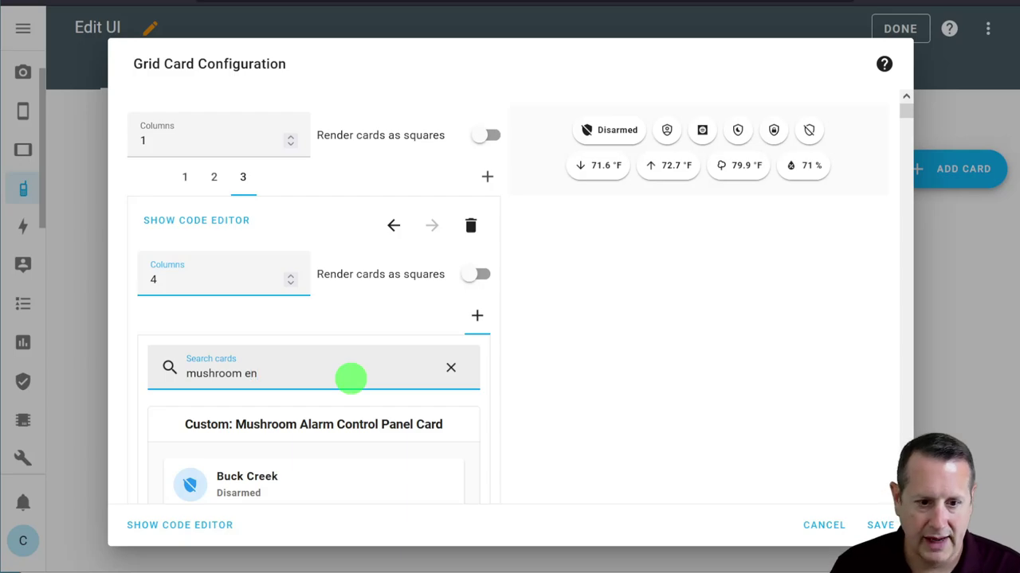
scroll(350, 378, down, 4)
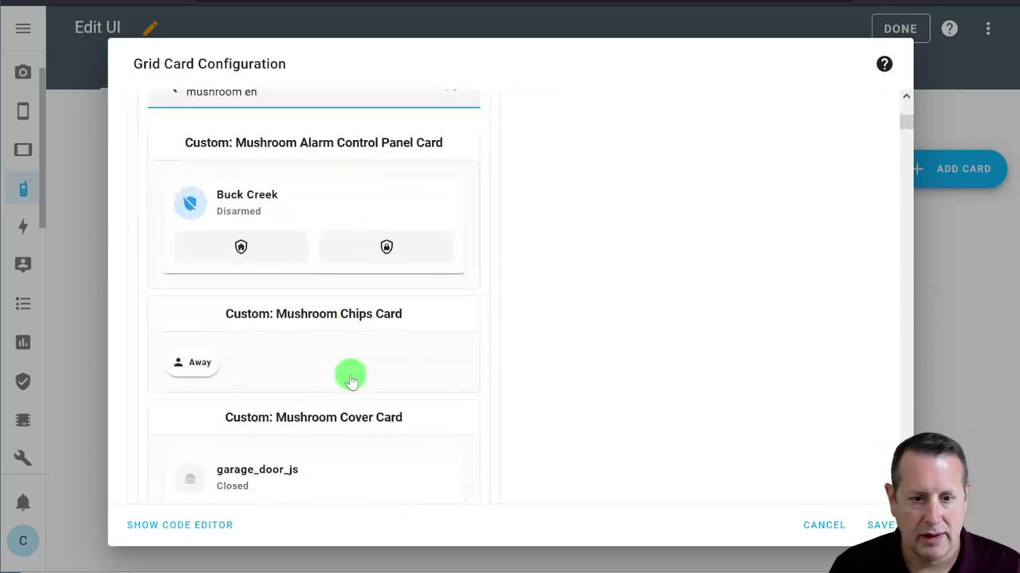
scroll(371, 409, down, 2)
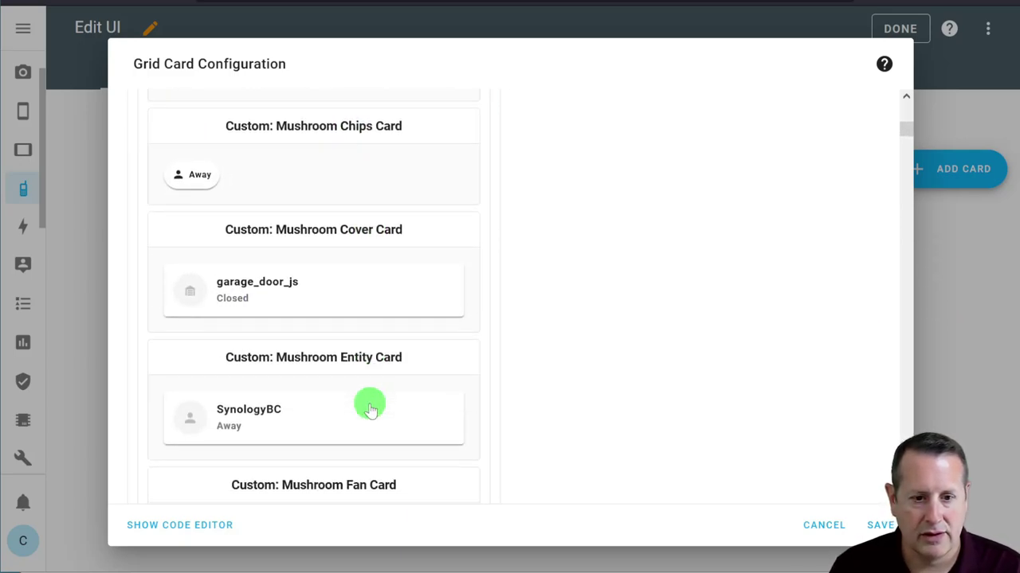
click(348, 363)
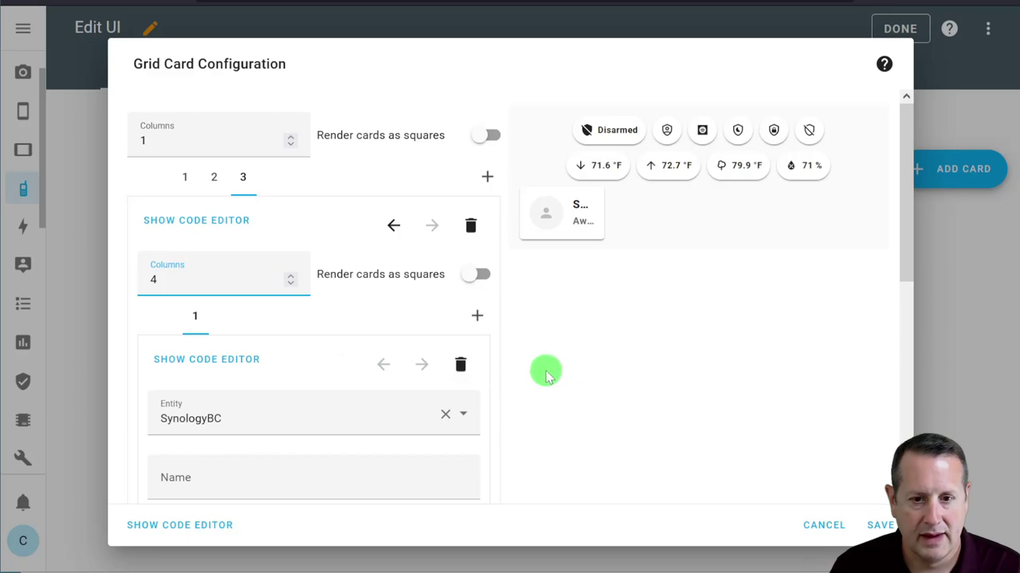
- Name the new entity card Front and set its entity to Front Door Lock
scroll(278, 398, down, 1)
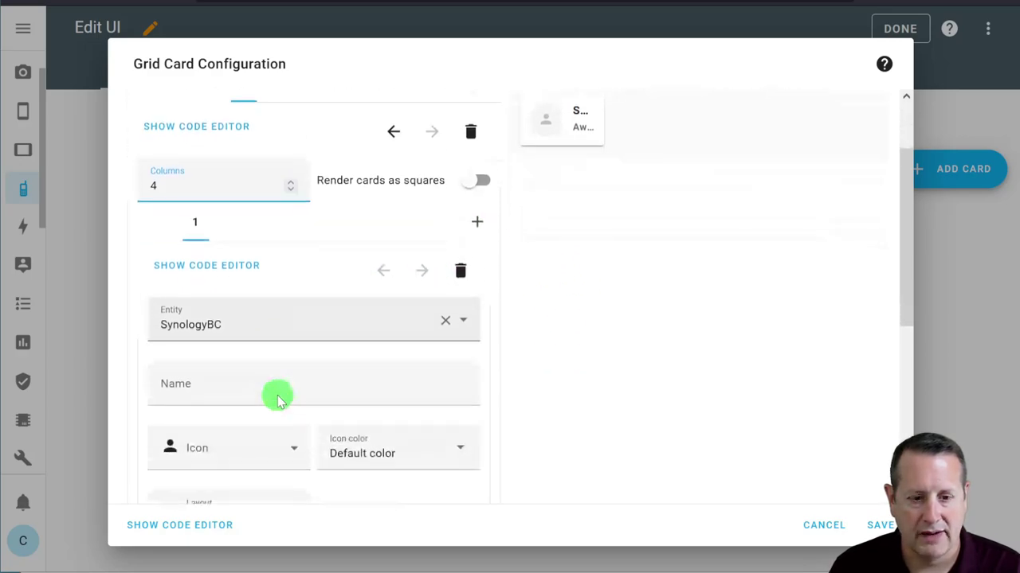
click(234, 395)
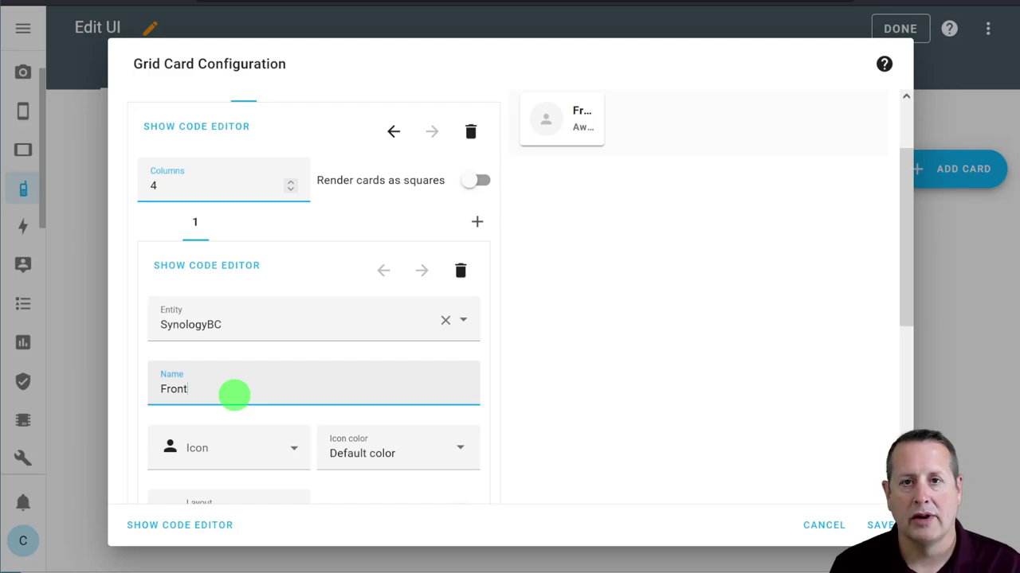
text(Front)
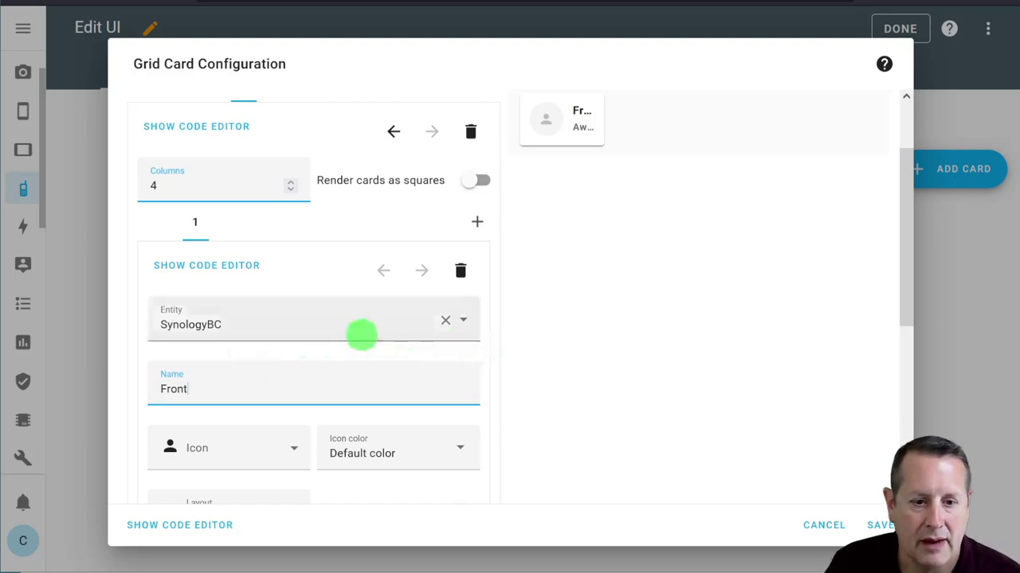
click(351, 326)
text(lock)
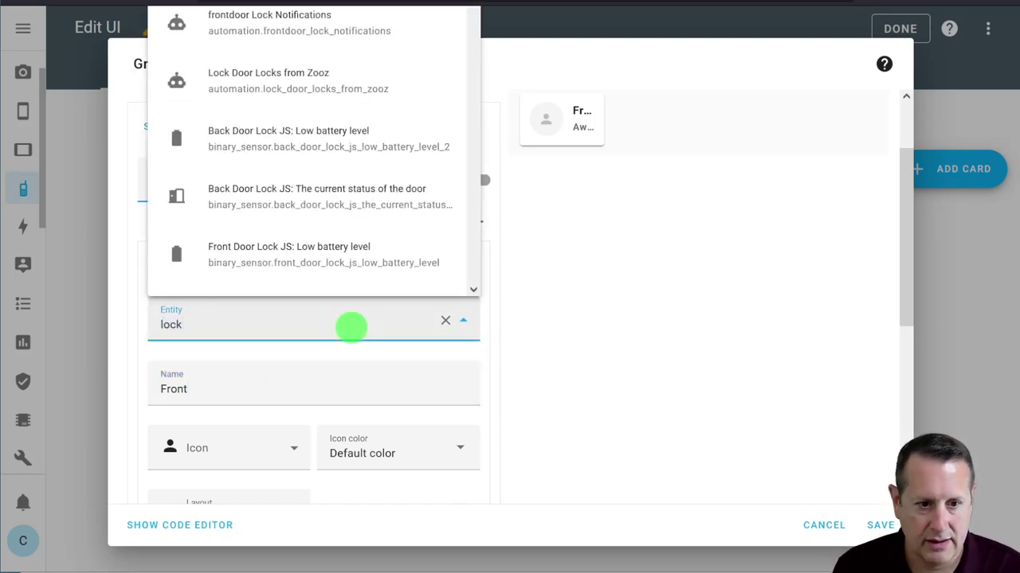
click(292, 256)
scroll(585, 353, up, 2)
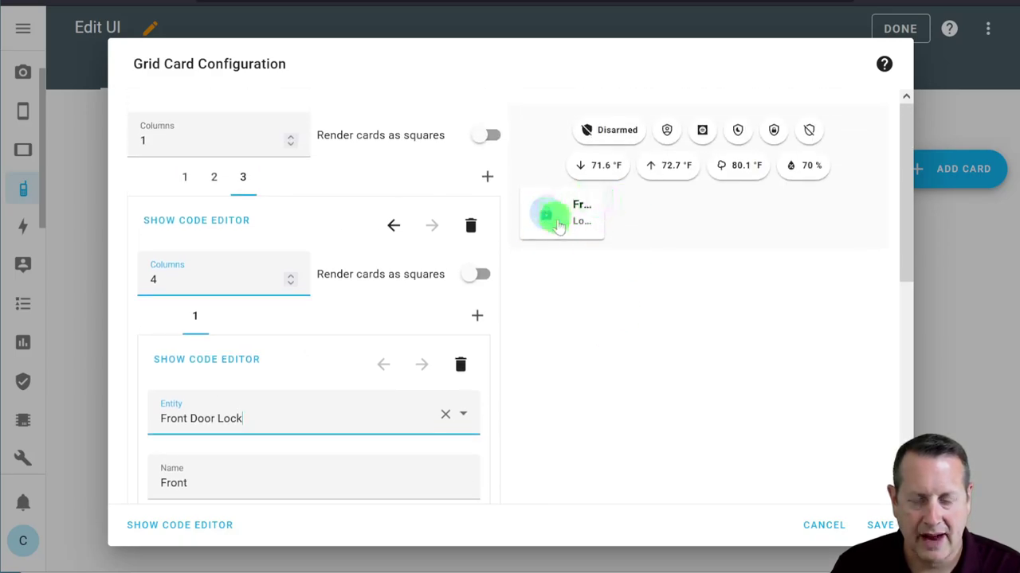
- Set the Front card's icon color to Green
scroll(371, 348, down, 2)
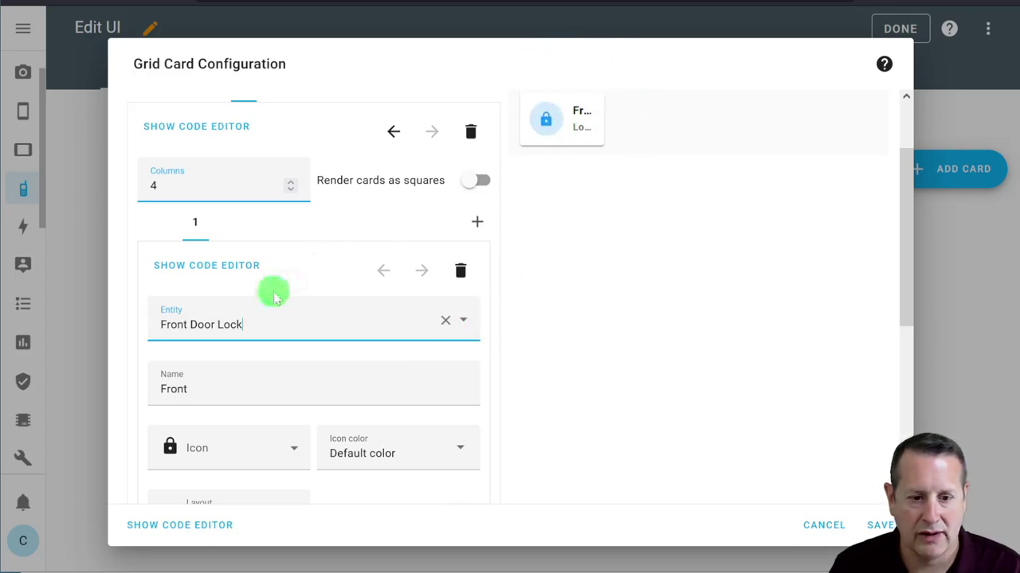
scroll(273, 295, down, 2)
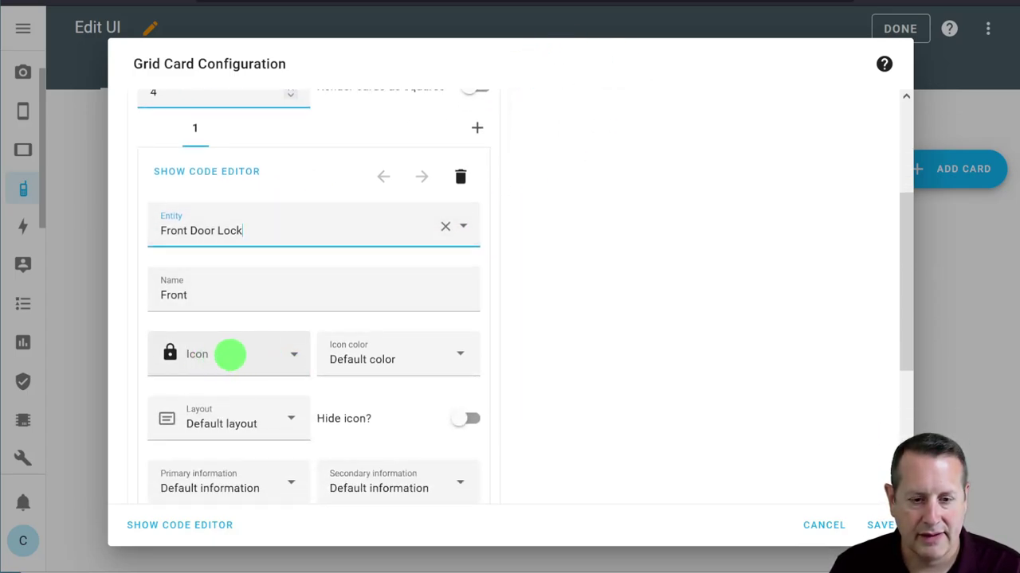
click(470, 368)
scroll(390, 291, down, 3)
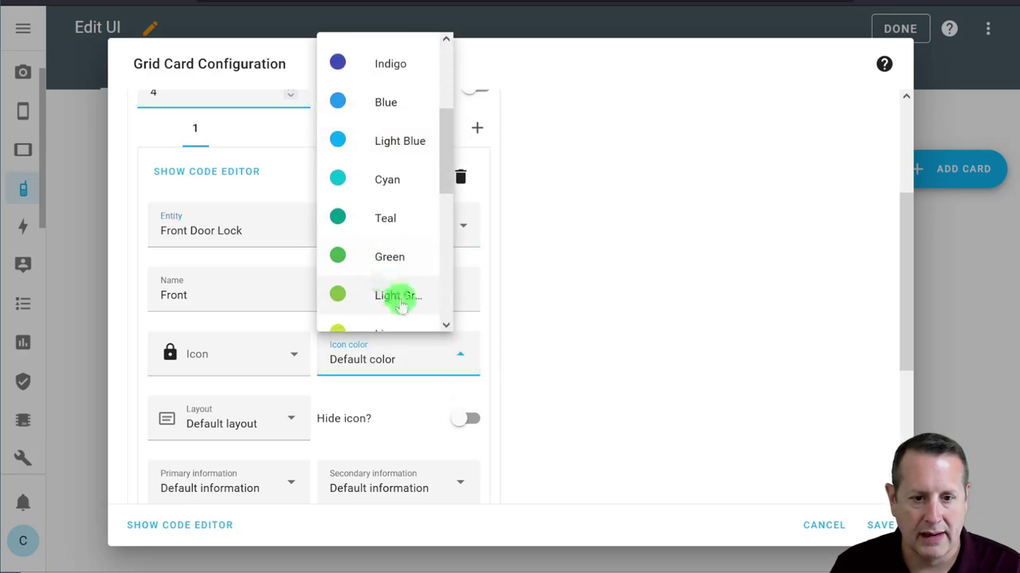
click(403, 256)
scroll(610, 353, up, 4)
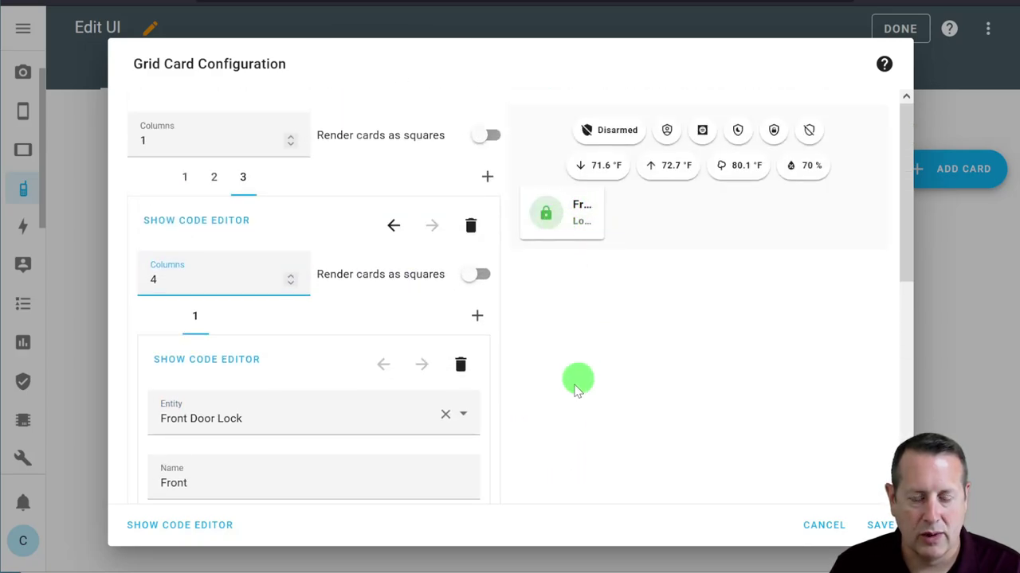
- Change the Front card's layout to Vertical layout and check it in the preview
scroll(382, 398, down, 6)
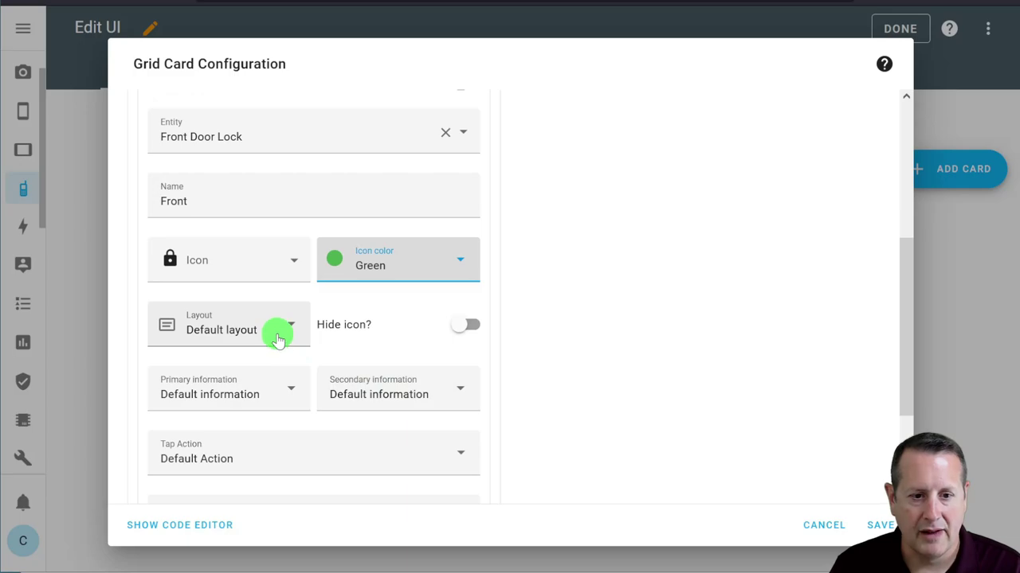
click(276, 340)
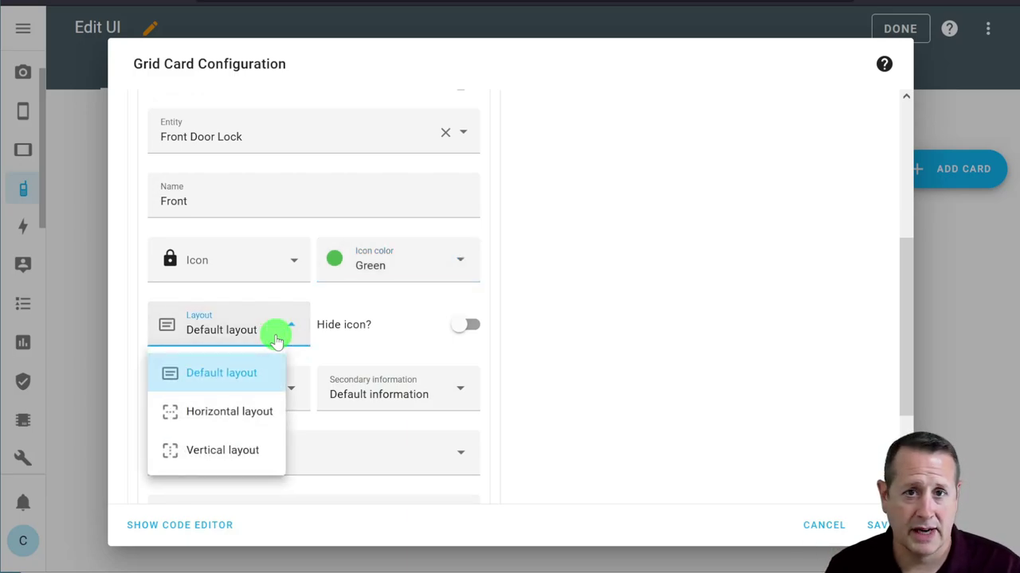
click(211, 459)
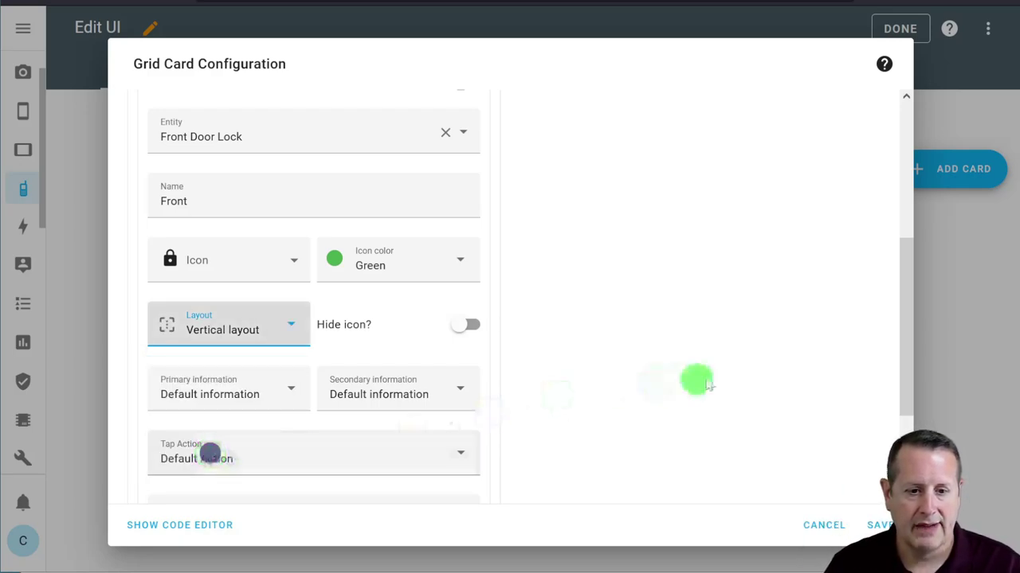
scroll(691, 401, up, 4)
scroll(692, 399, up, 2)
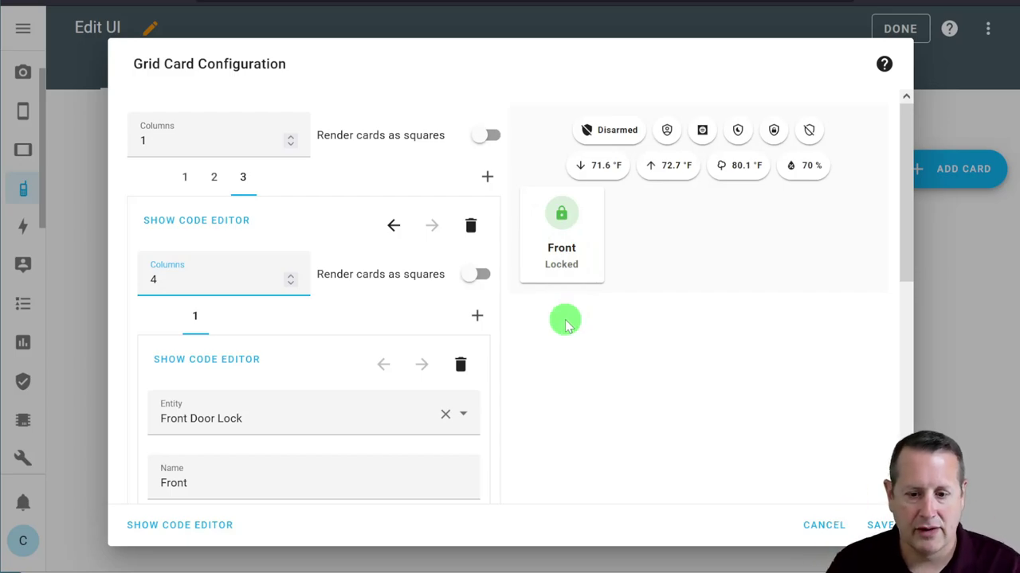
- Try None as the Front card's primary information and check the preview
scroll(505, 339, down, 2)
scroll(505, 422, down, 4)
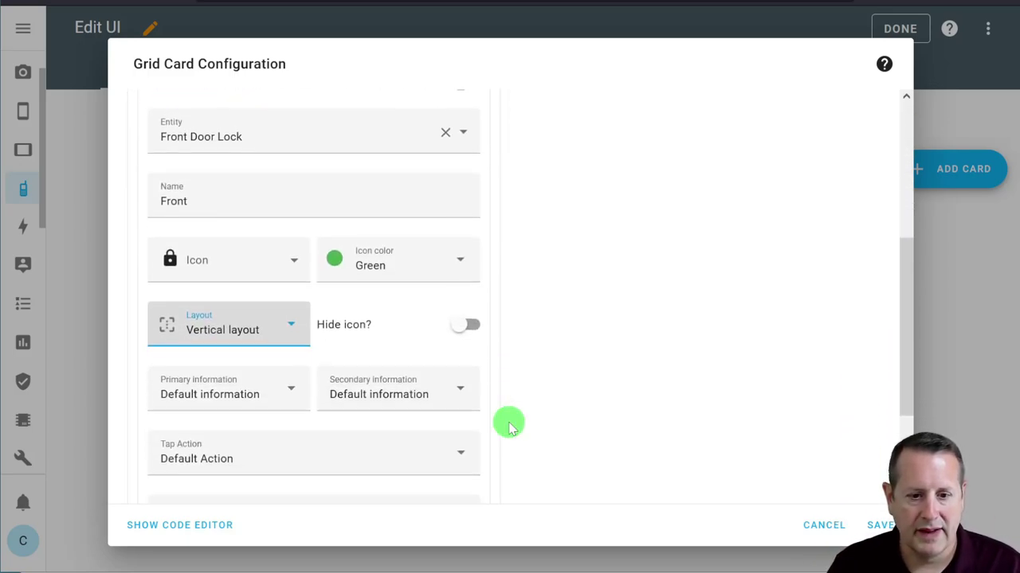
click(278, 396)
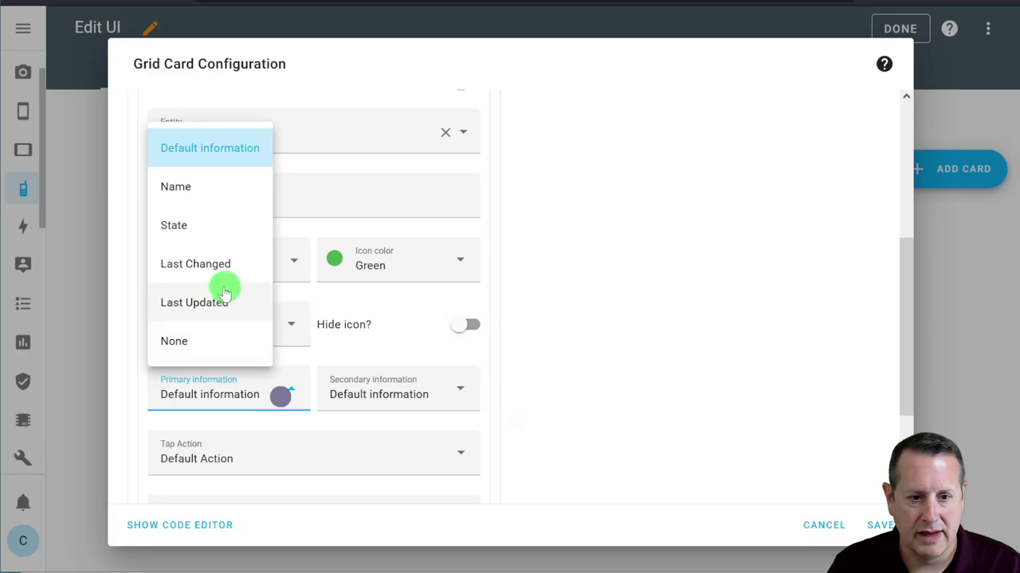
click(191, 342)
scroll(653, 366, up, 6)
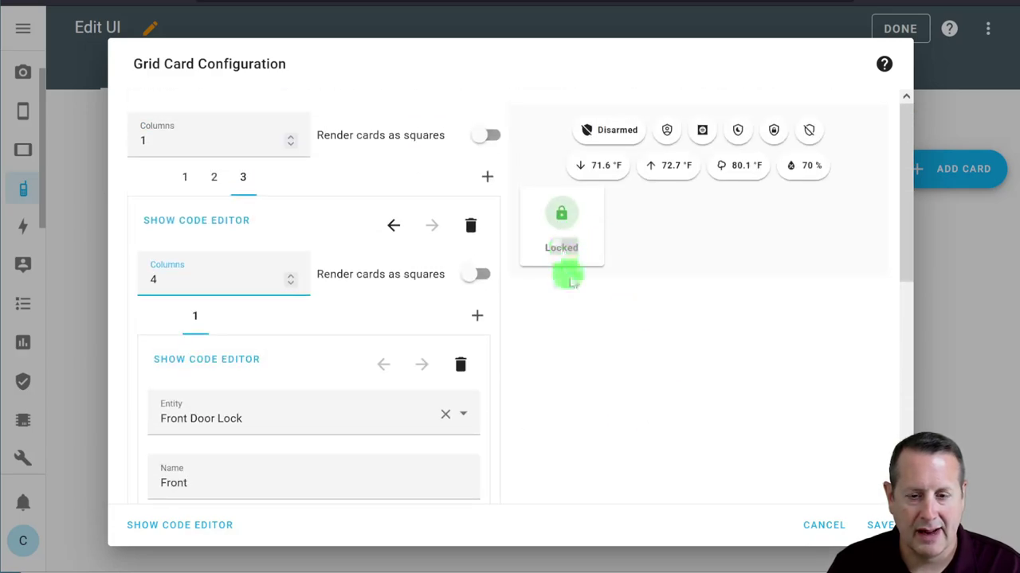
scroll(549, 271, down, 5)
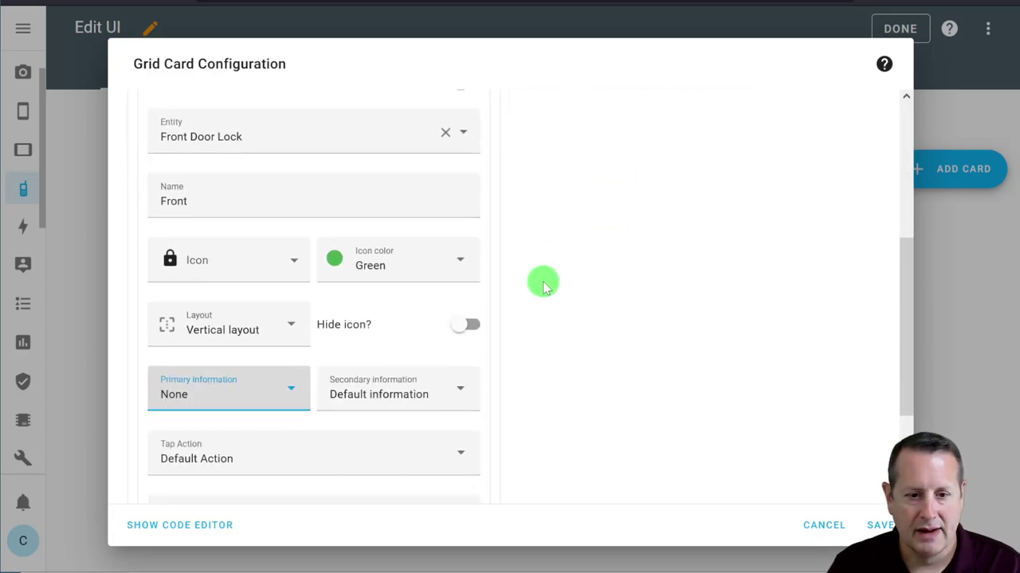
- Set the Front card's primary information to Name and its secondary information to None
click(249, 396)
click(220, 189)
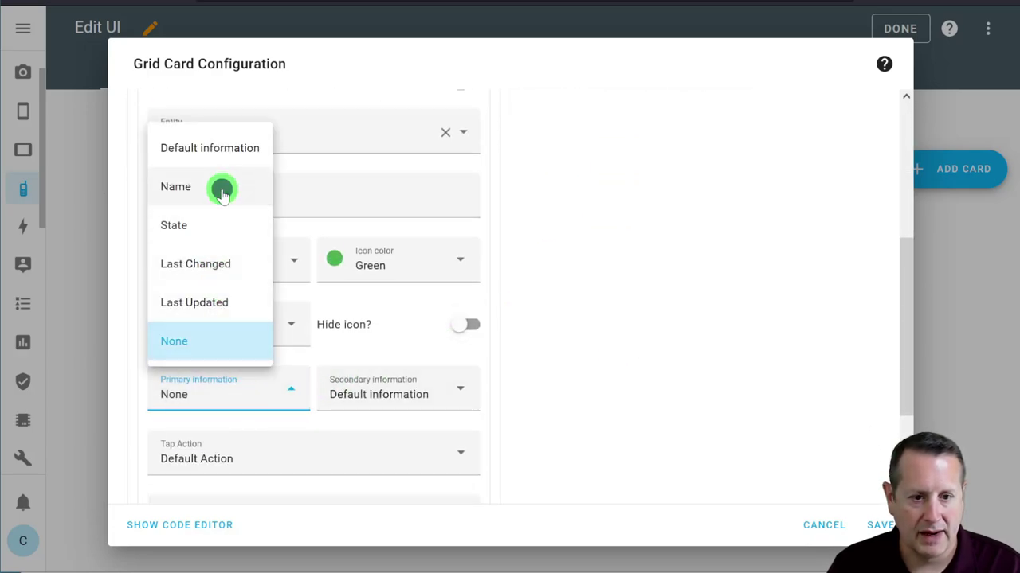
click(395, 399)
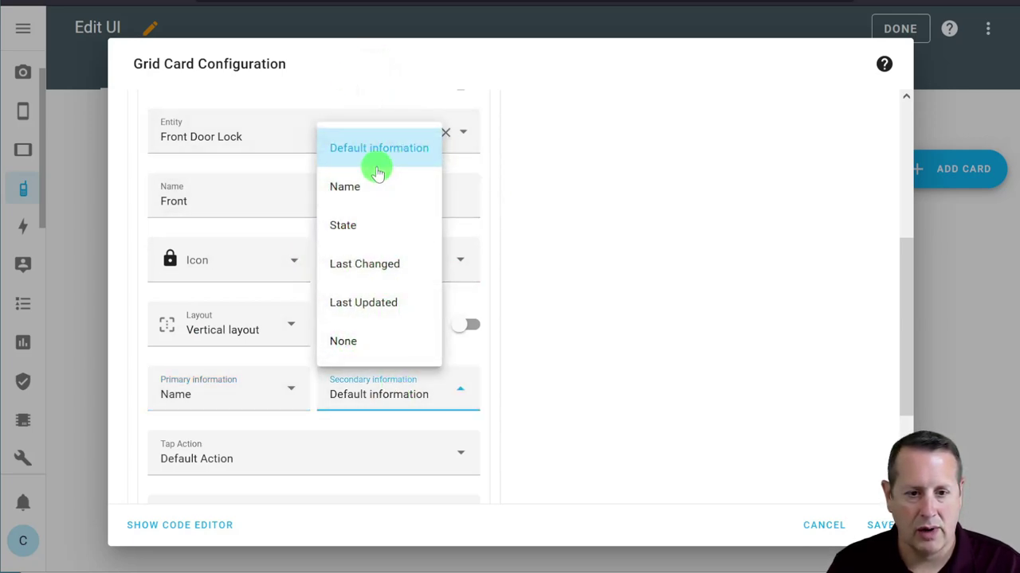
click(347, 230)
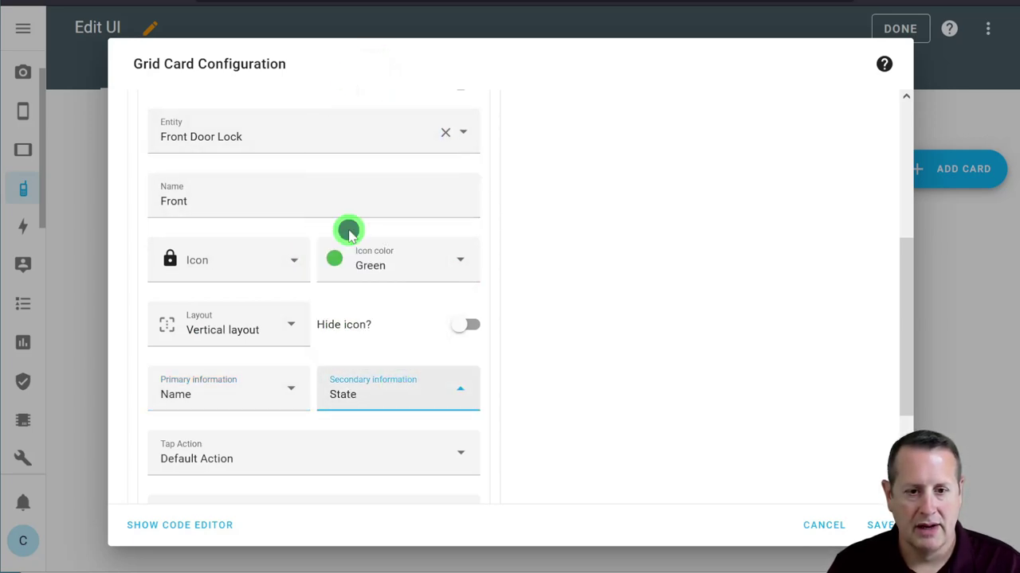
click(414, 389)
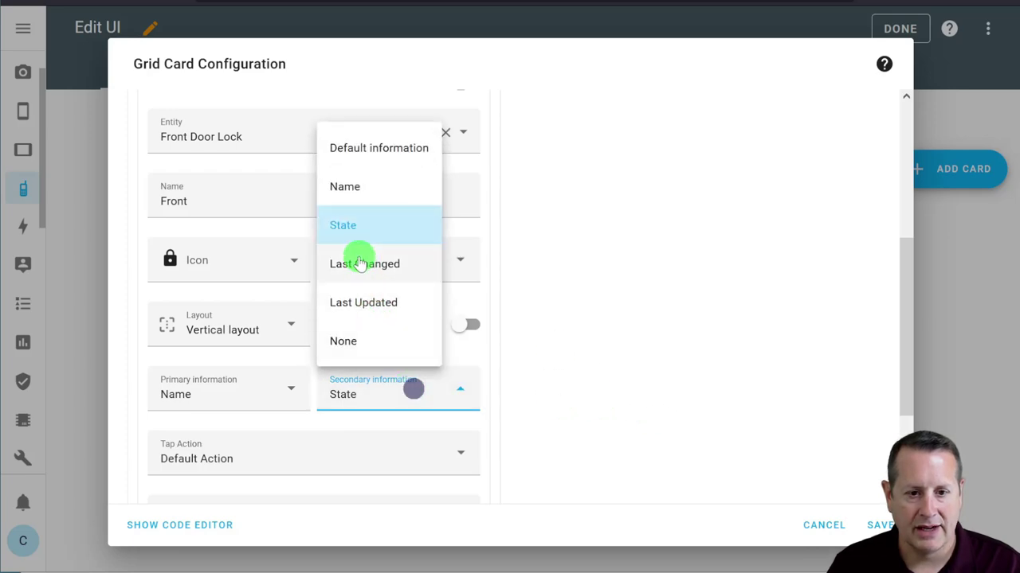
click(342, 341)
scroll(698, 421, up, 4)
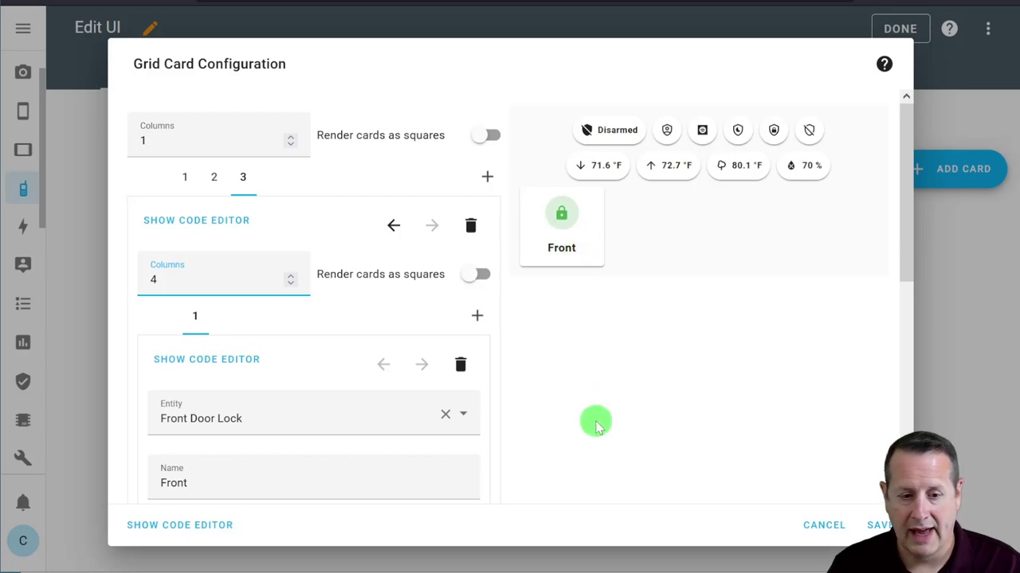
scroll(596, 422, down, 2)
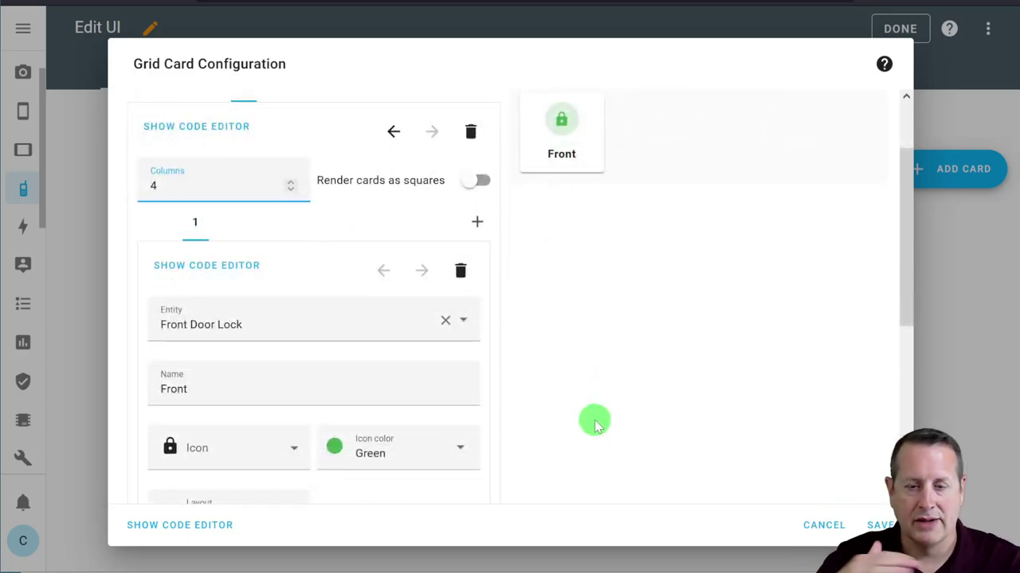
scroll(596, 422, up, 2)
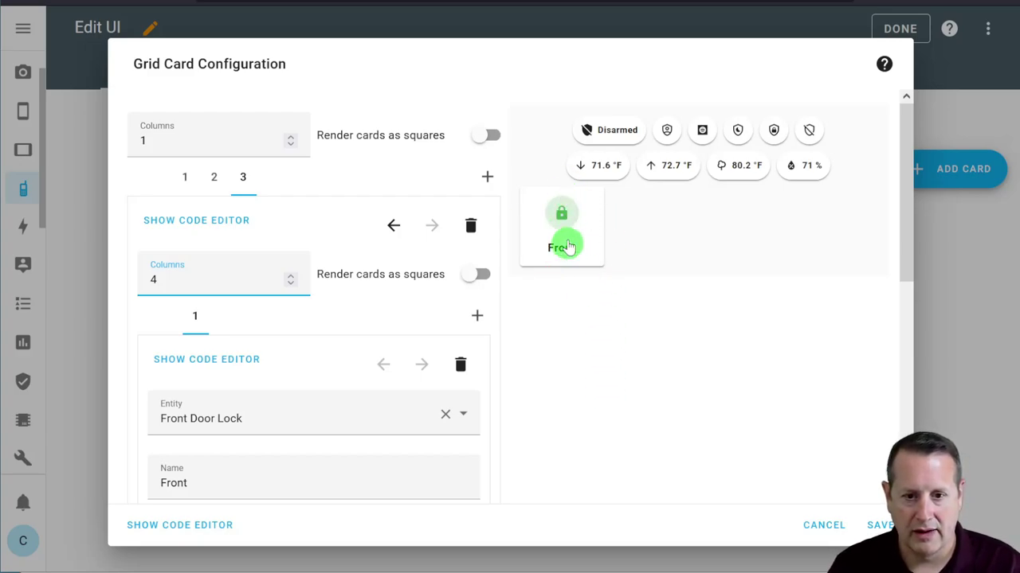
- Set the Front card's tap action to Toggle, and its hold and double tap actions to No Action
scroll(549, 263, down, 6)
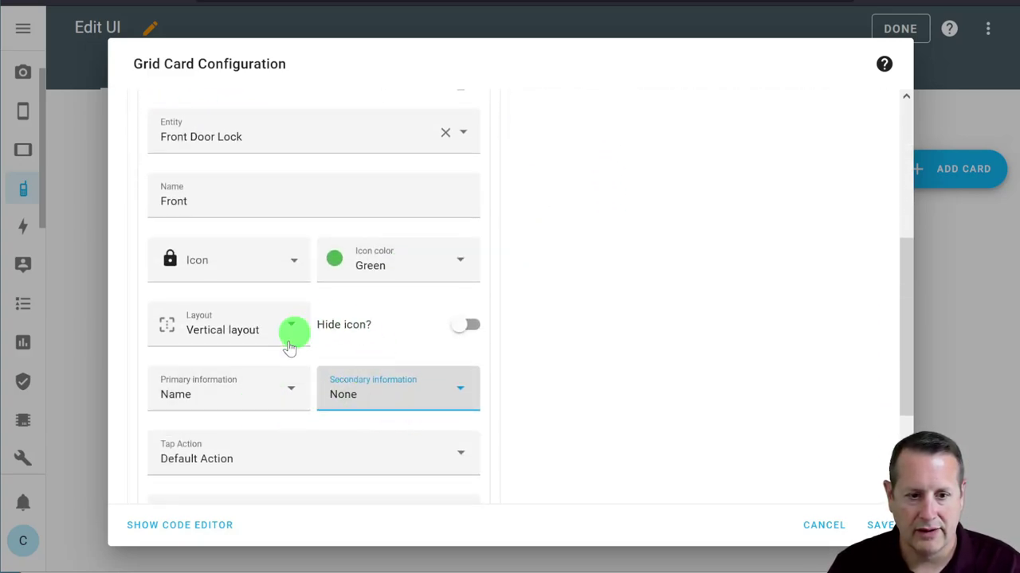
scroll(387, 444, down, 3)
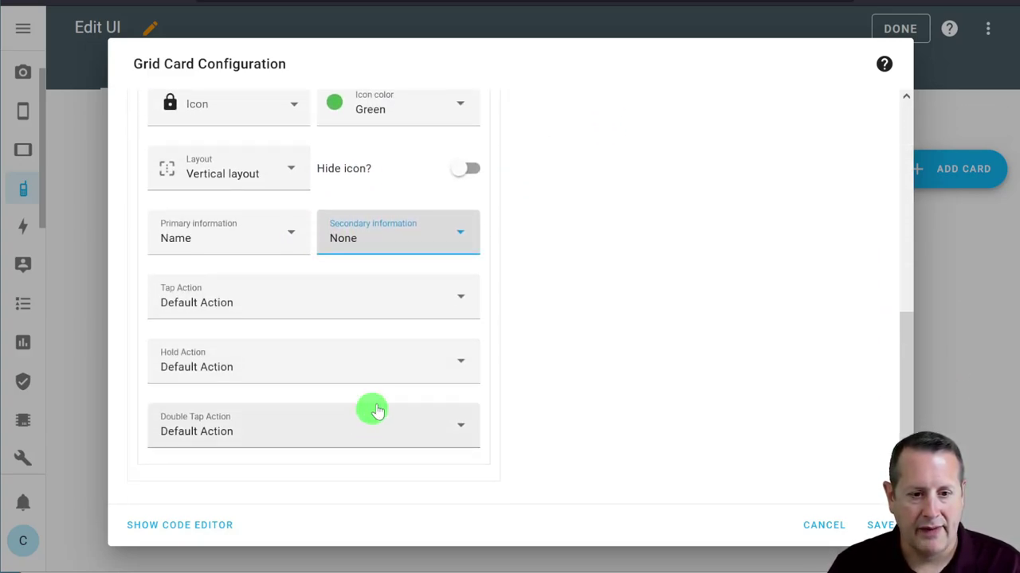
click(396, 299)
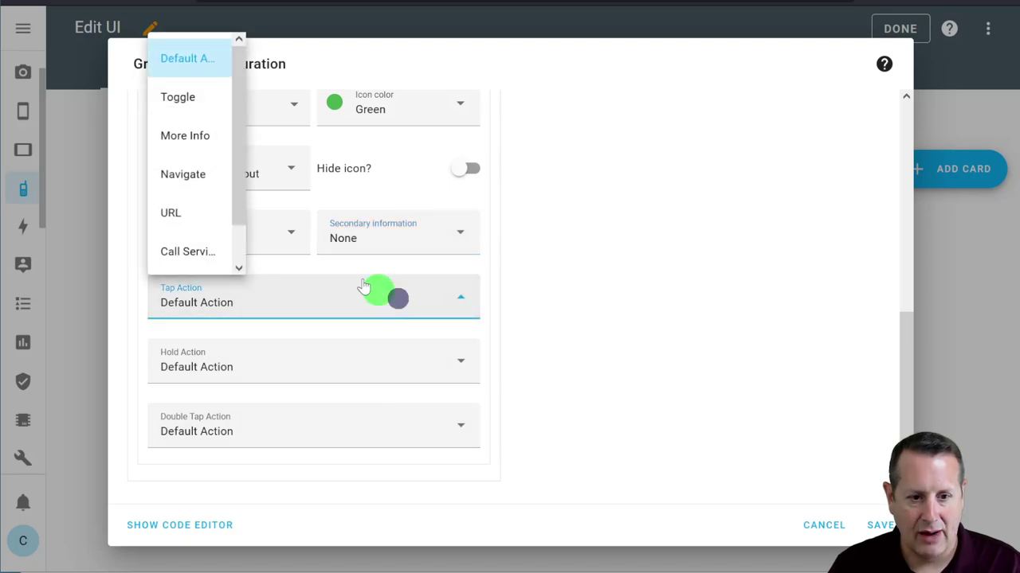
click(191, 117)
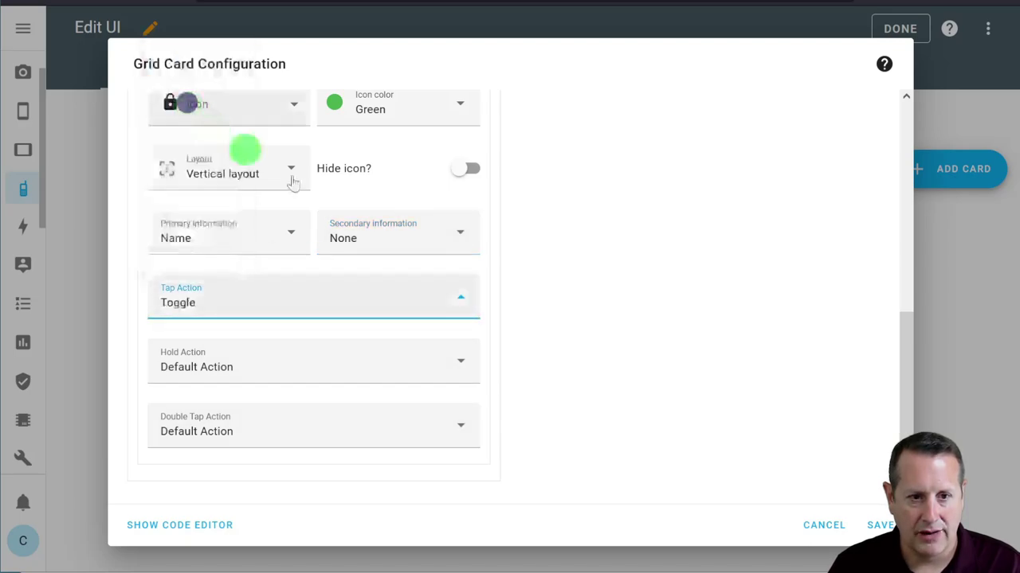
click(460, 367)
click(200, 314)
click(320, 434)
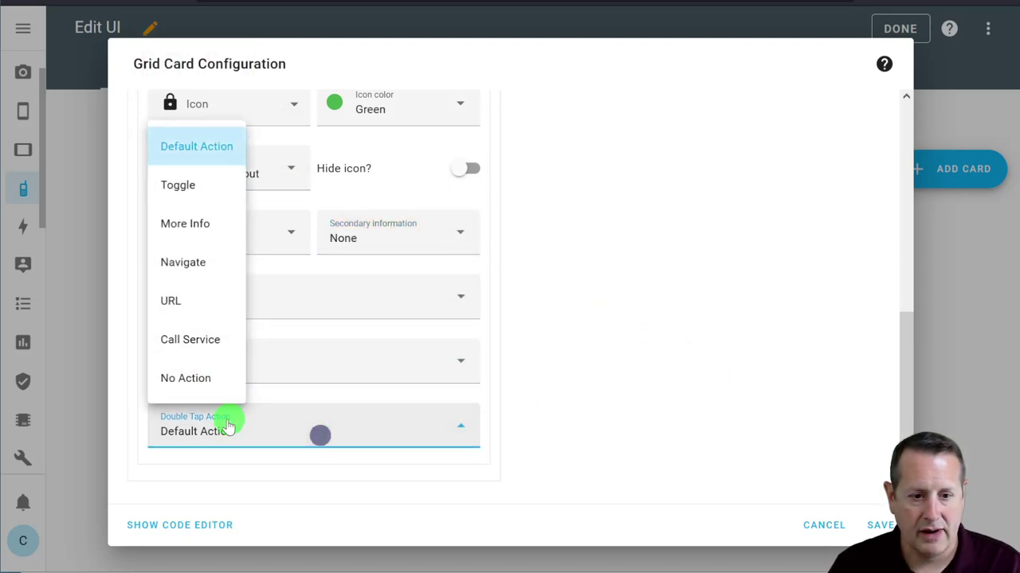
click(210, 375)
scroll(730, 443, up, 6)
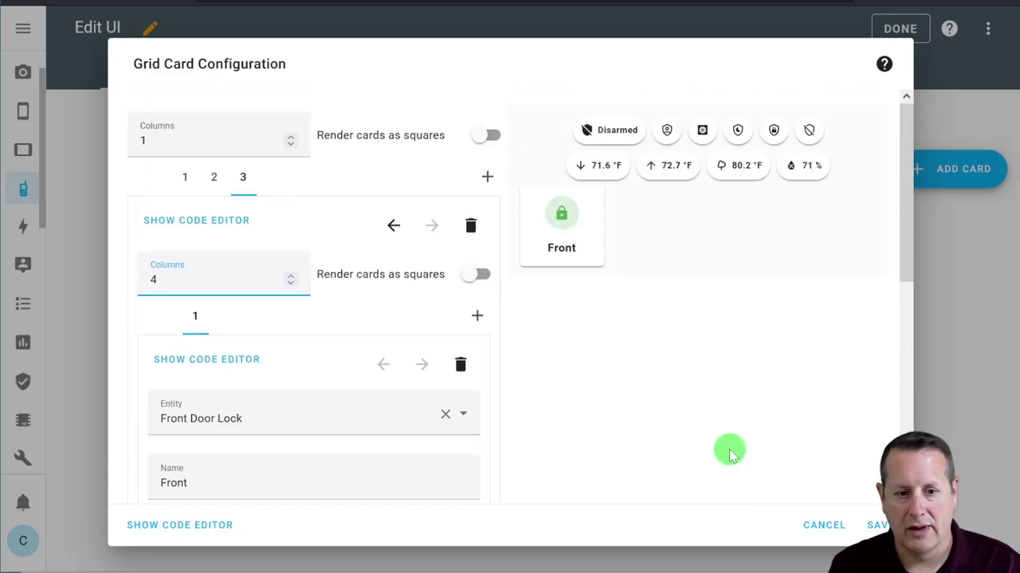
- Add a Mushroom entity card as the second card of the nested four-column grid
click(477, 317)
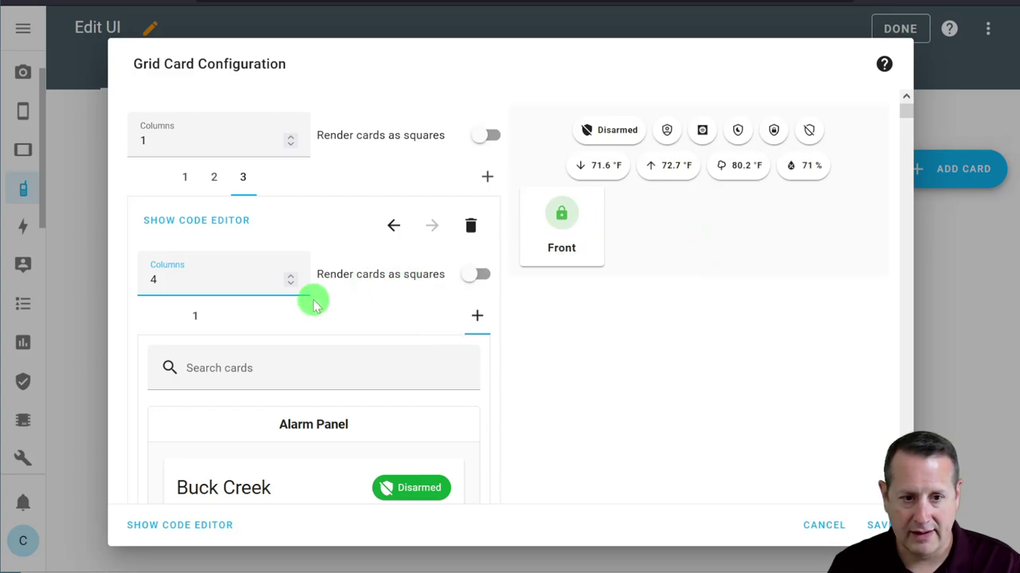
scroll(354, 331, down, 1)
scroll(353, 331, down, 1)
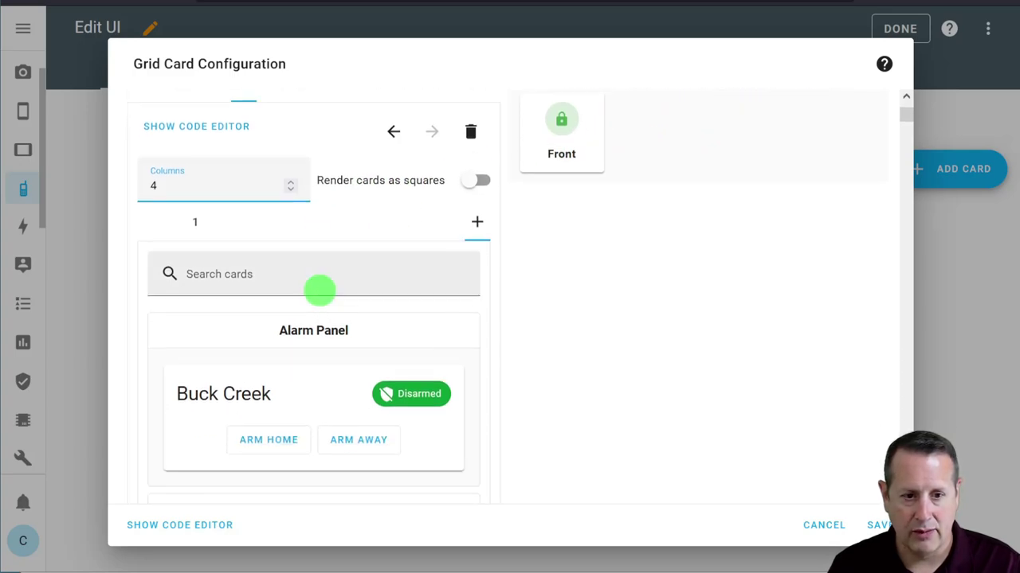
click(320, 283)
text(mush)
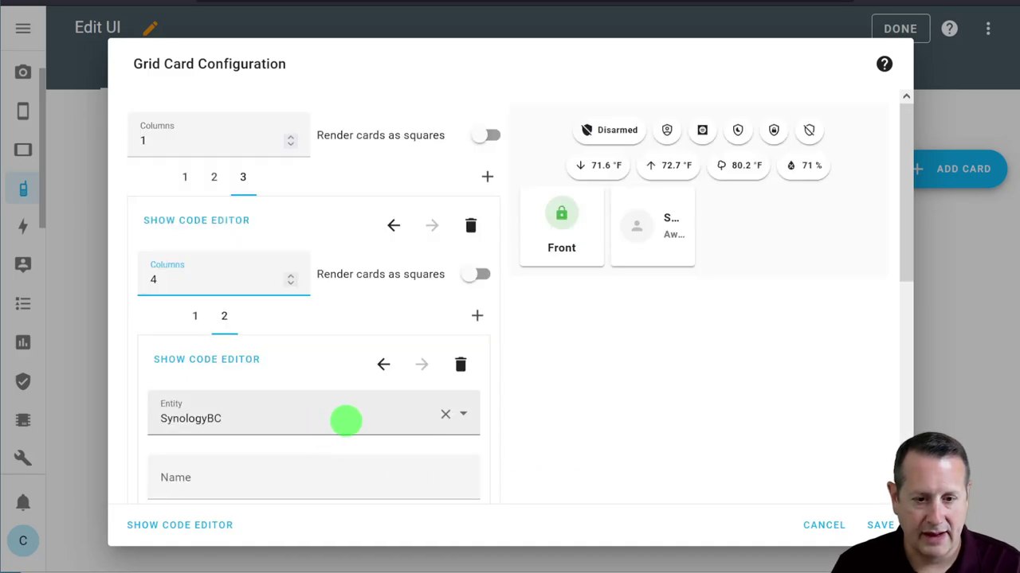
- Assign the Back Door Lock JS entity to the second card and name the card Back
click(332, 419)
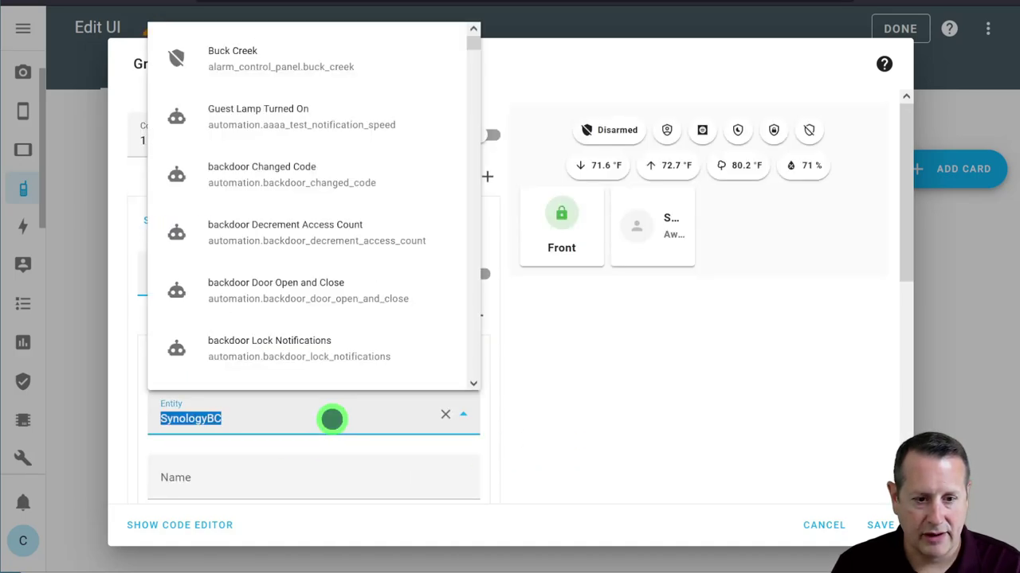
text(lock.)
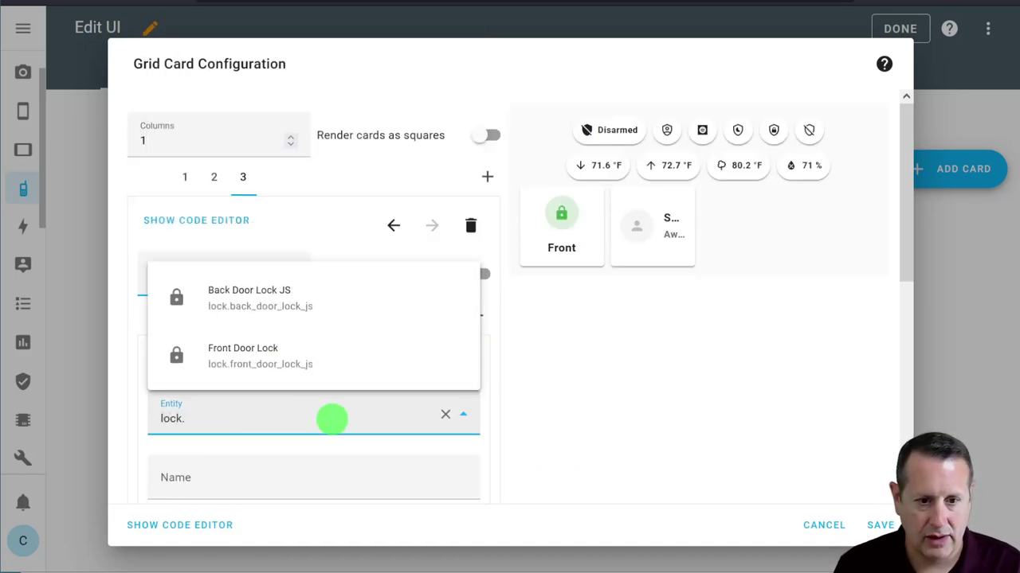
click(292, 395)
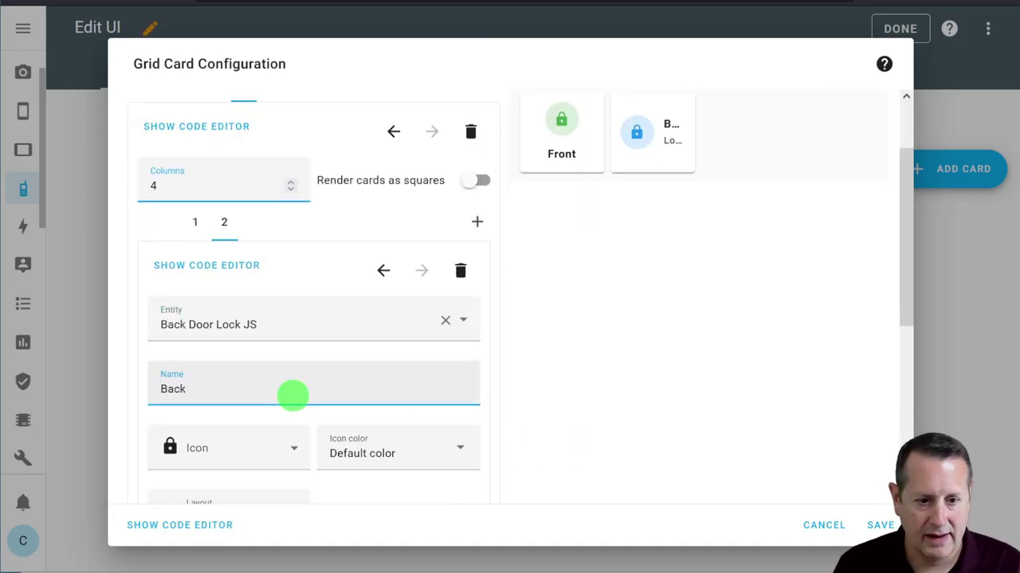
- Set the Back lock card's icon color to Green and its layout to Vertical layout
click(406, 452)
scroll(388, 405, down, 4)
click(415, 156)
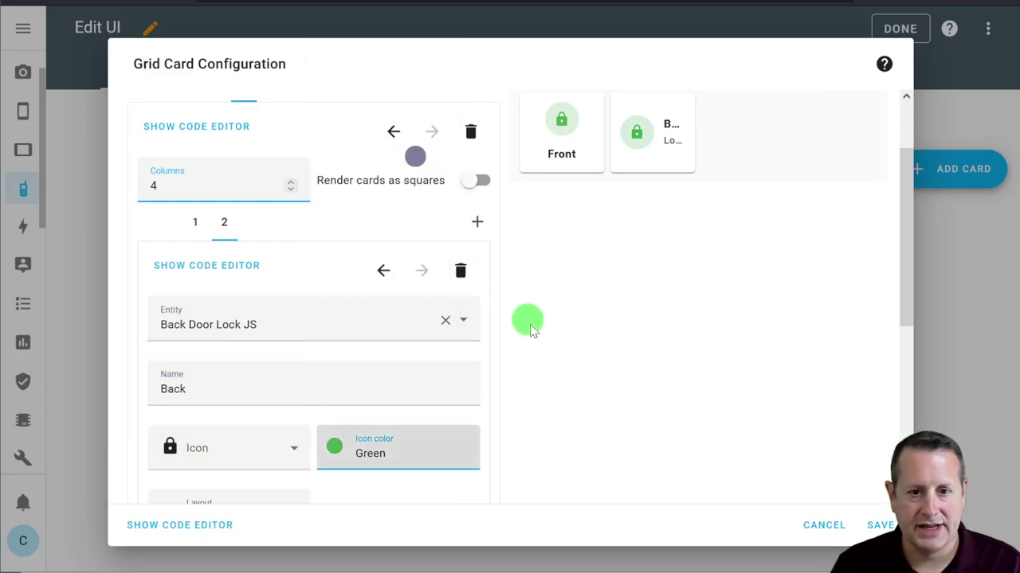
scroll(558, 351, up, 2)
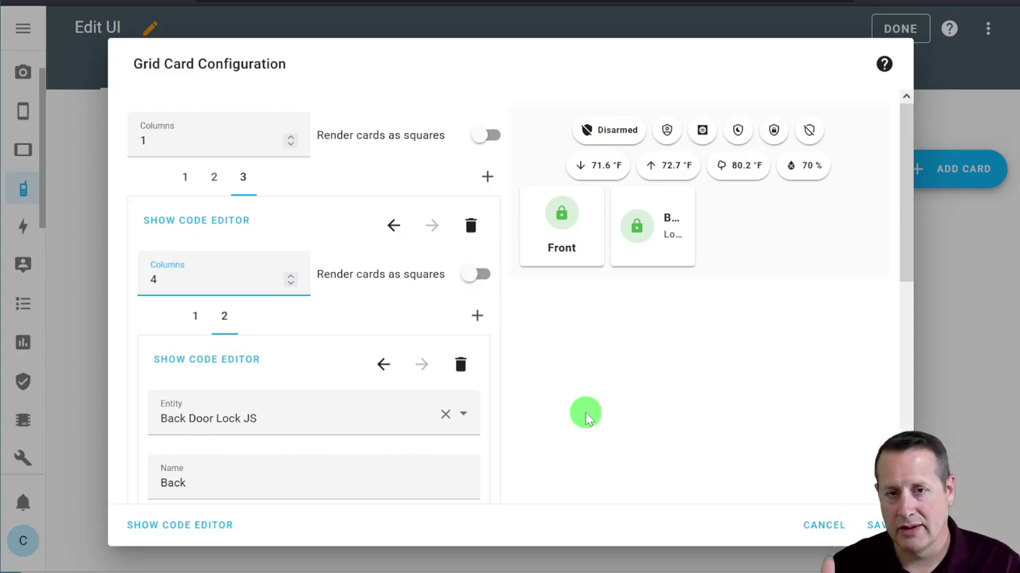
scroll(436, 388, down, 2)
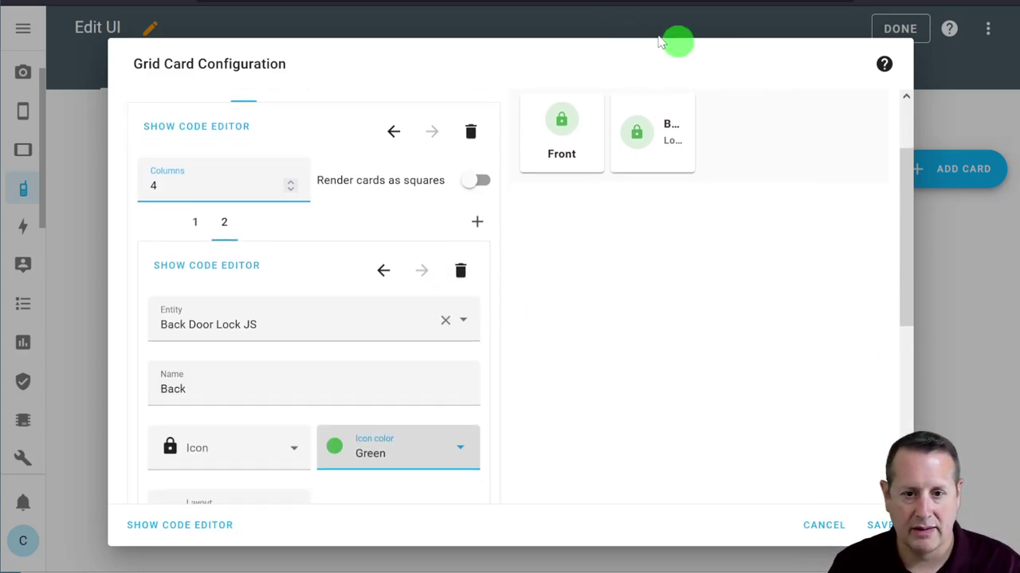
scroll(269, 414, down, 3)
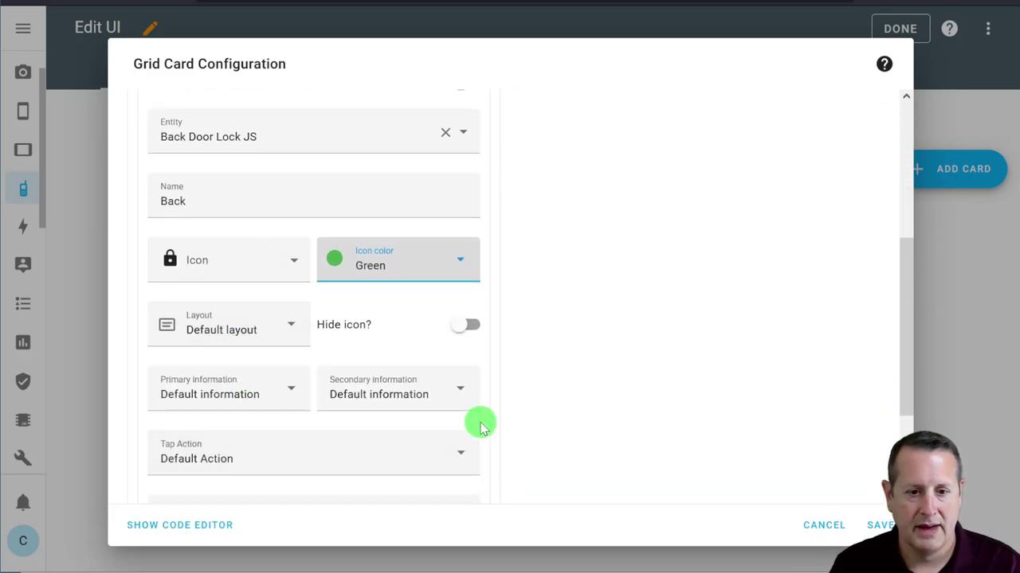
scroll(477, 421, down, 1)
click(278, 243)
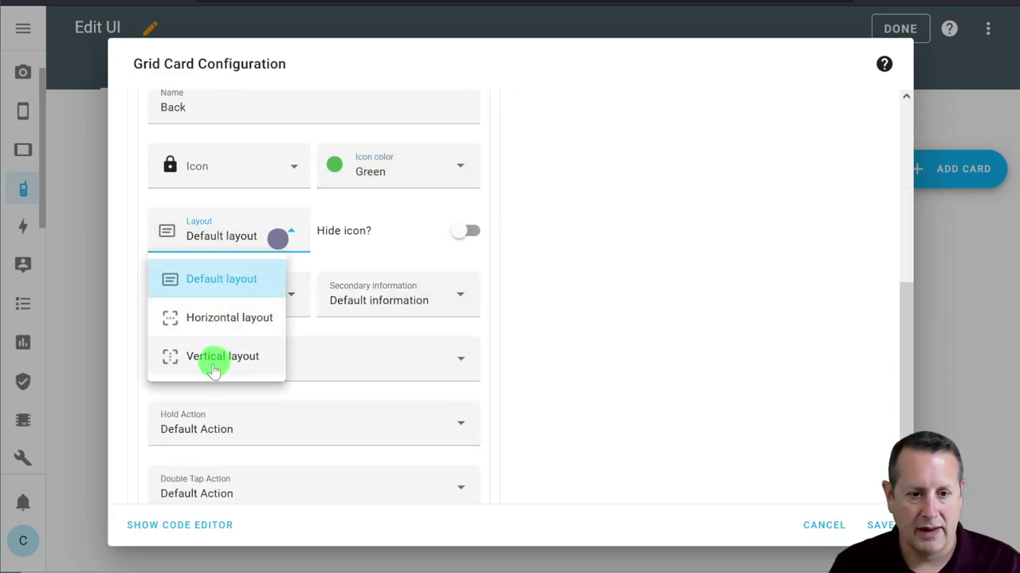
click(214, 357)
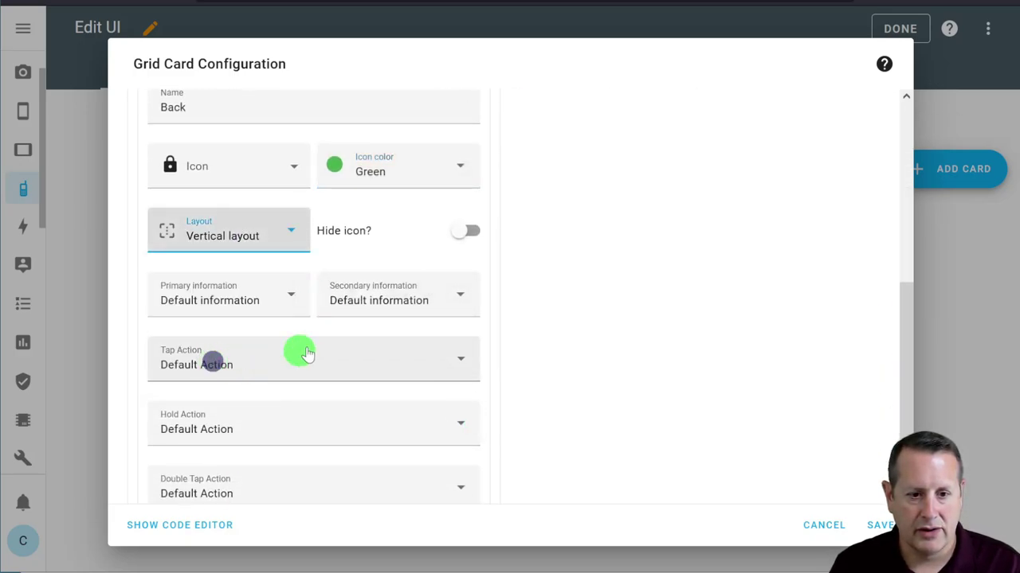
- Set the Back lock card's primary information to State and its secondary information to None
click(295, 303)
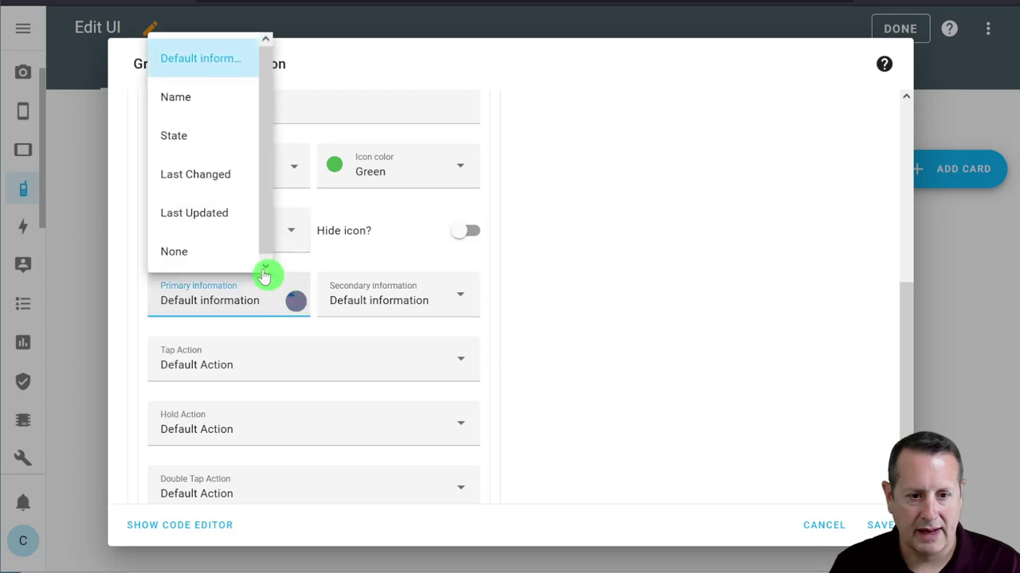
click(207, 141)
click(439, 292)
click(371, 256)
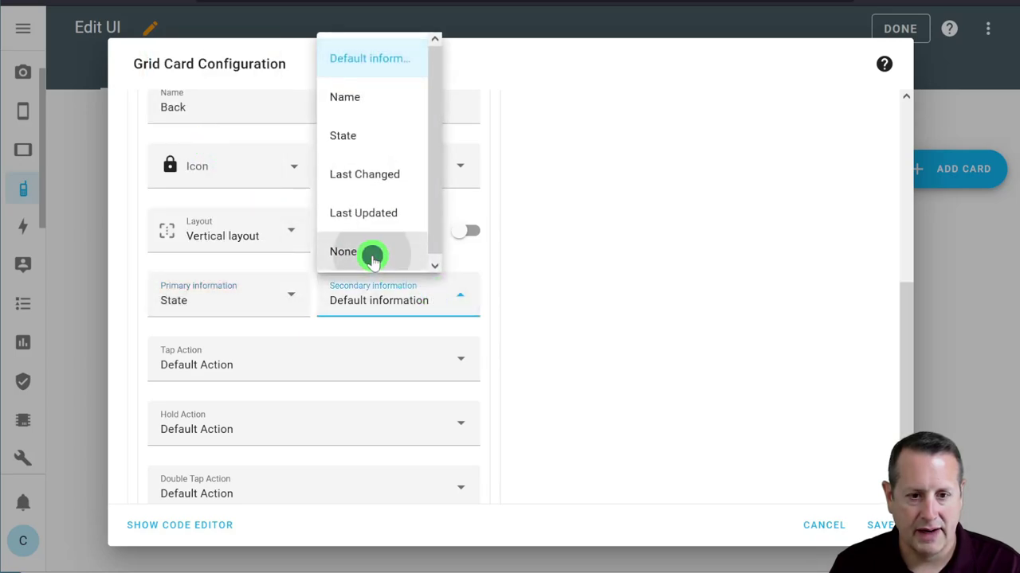
- Set the Back lock card's tap action to Toggle, and its hold and double tap actions to No Action
click(469, 359)
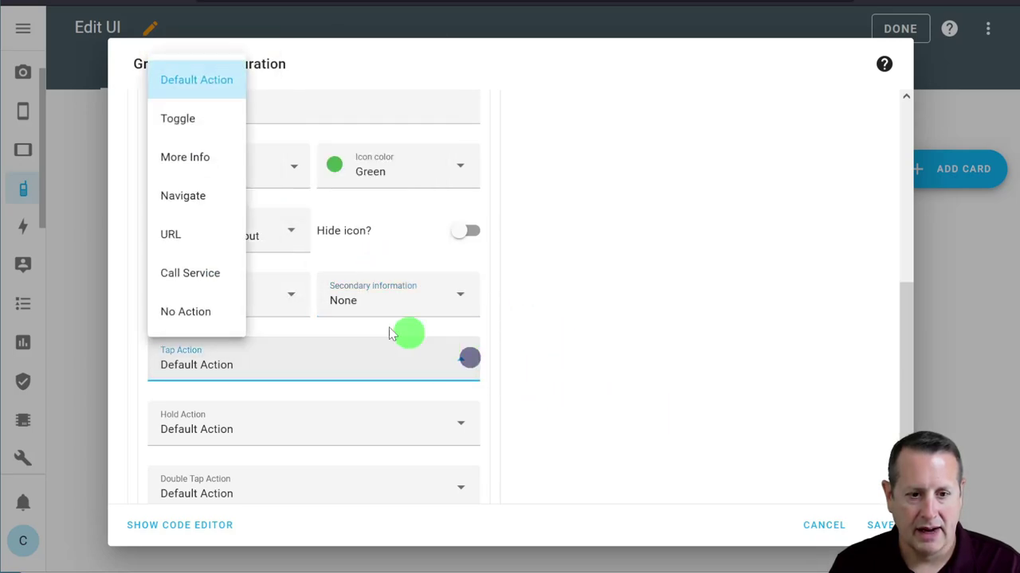
click(192, 119)
click(318, 423)
click(229, 376)
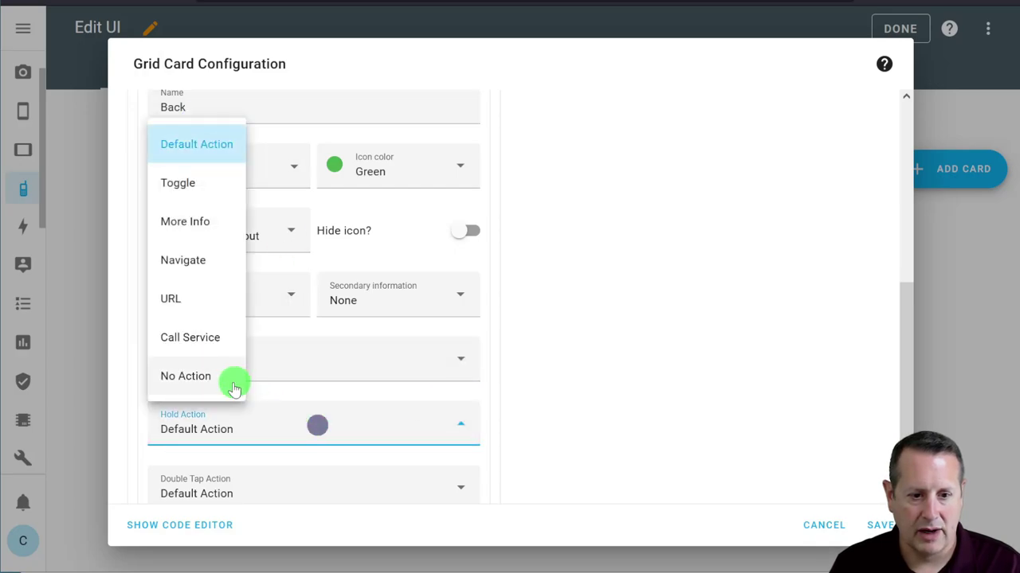
click(227, 486)
click(193, 439)
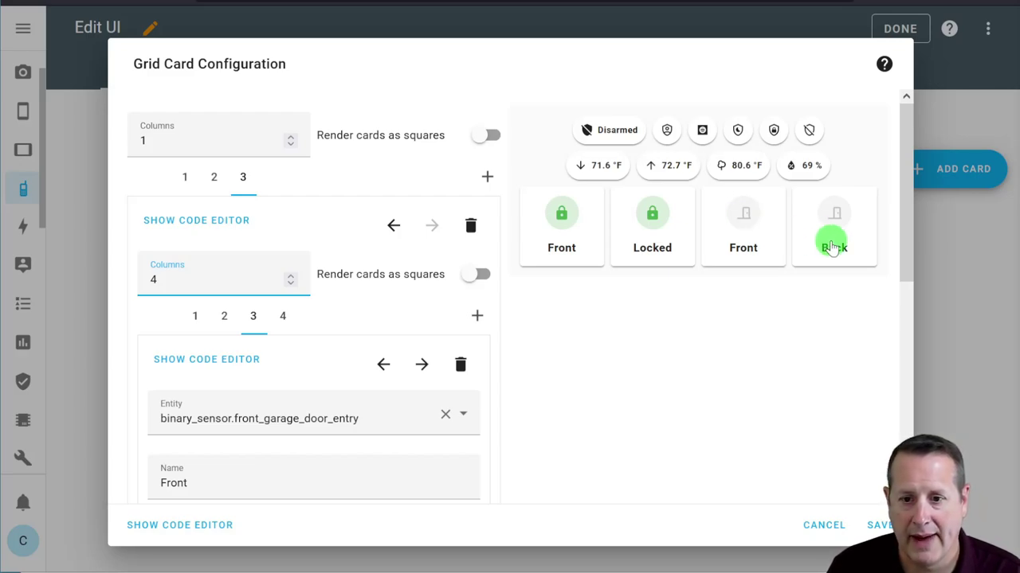
- Review the Front door sensor card's entity, icon, color, layout, information and action settings, keeping Default Action for tap
scroll(606, 434, down, 1)
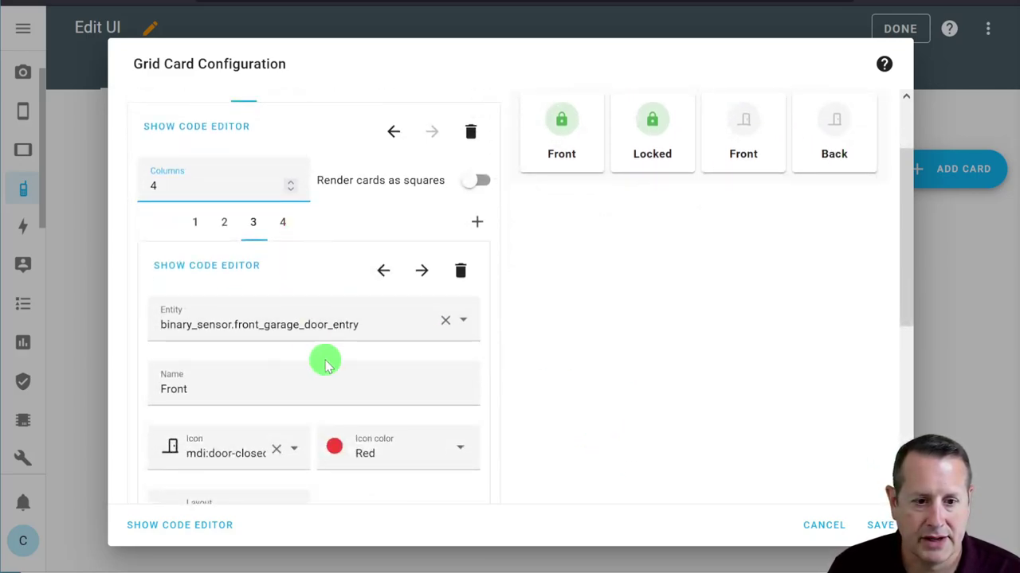
scroll(287, 339, down, 1)
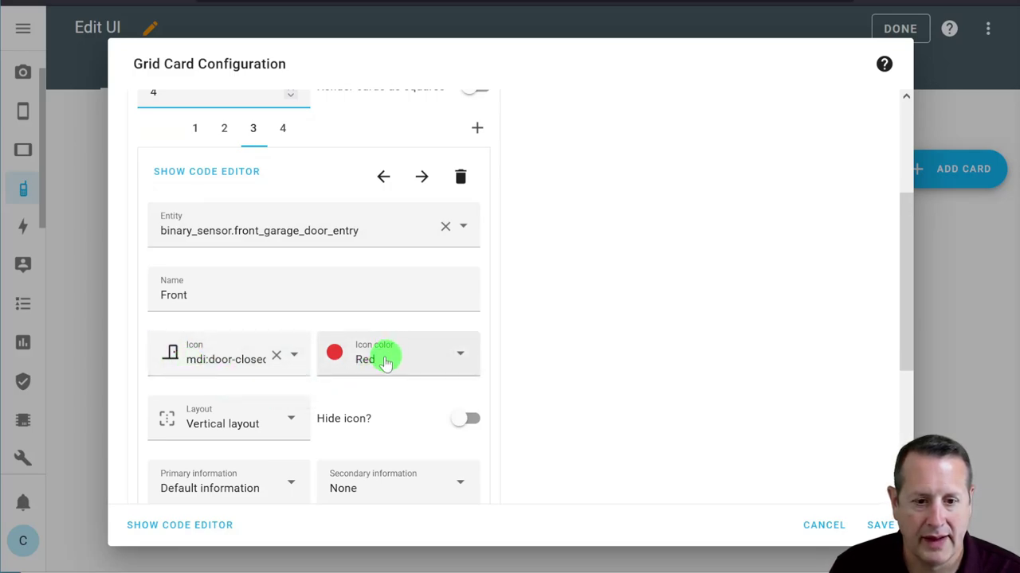
scroll(689, 396, up, 2)
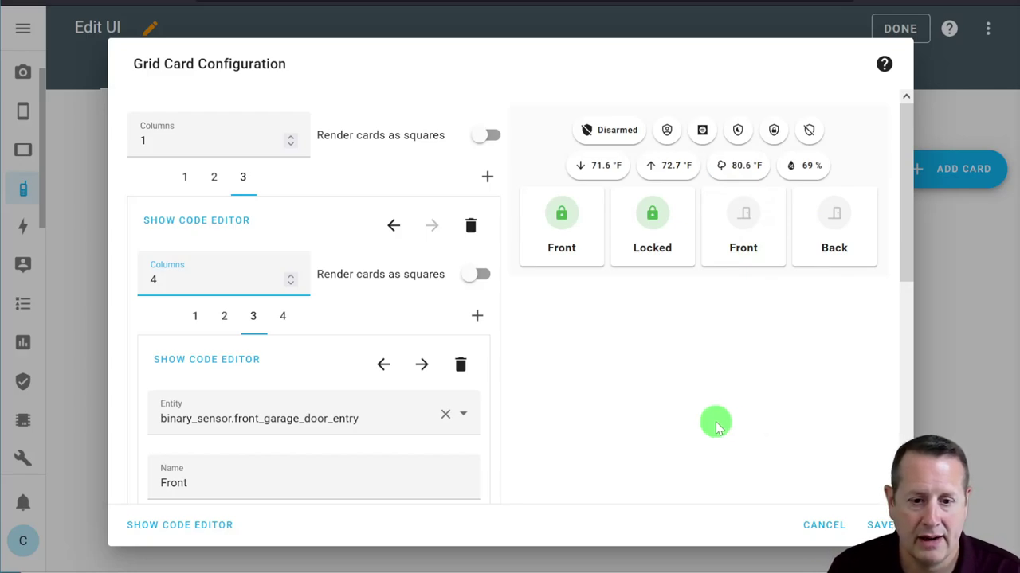
scroll(432, 439, down, 4)
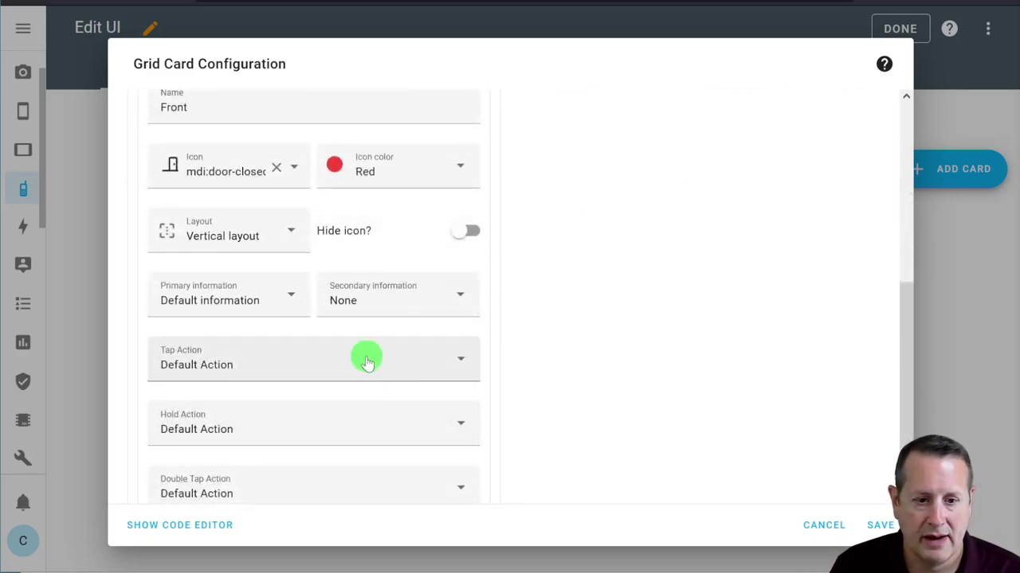
scroll(362, 358, down, 1)
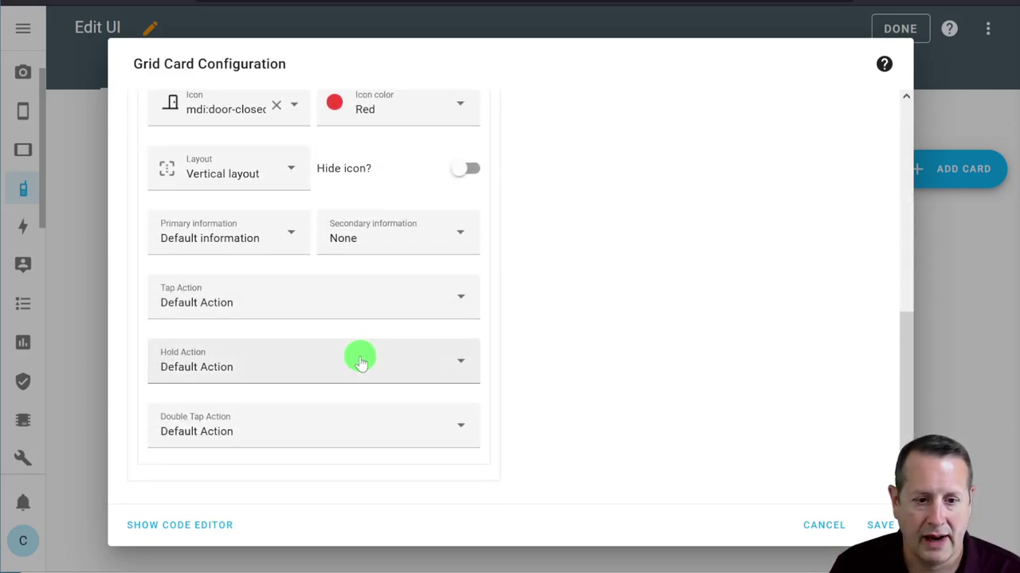
click(288, 311)
click(263, 312)
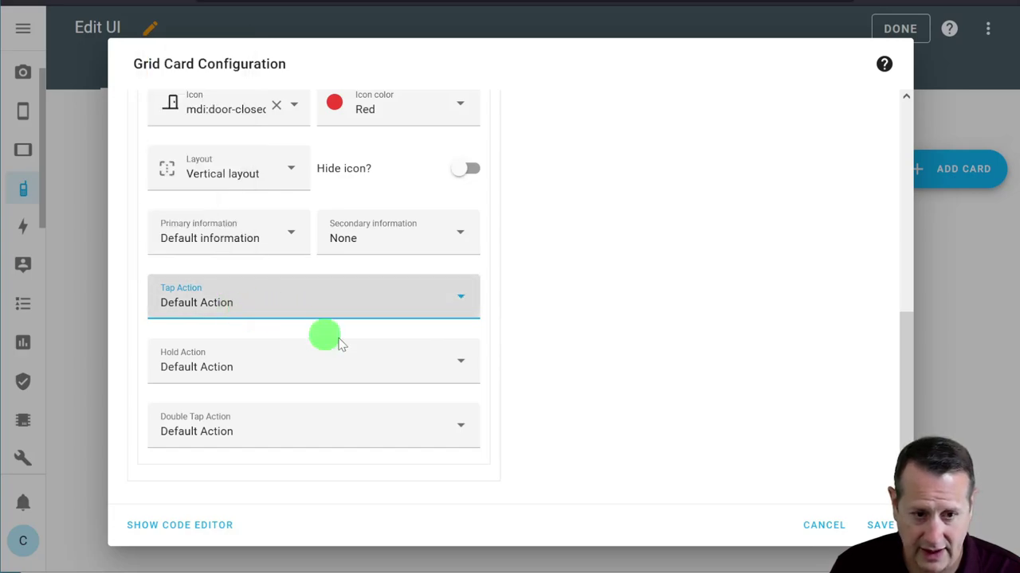
- Review the settings of the Back door sensor card, the fourth card in the nested grid
scroll(343, 343, up, 5)
click(289, 254)
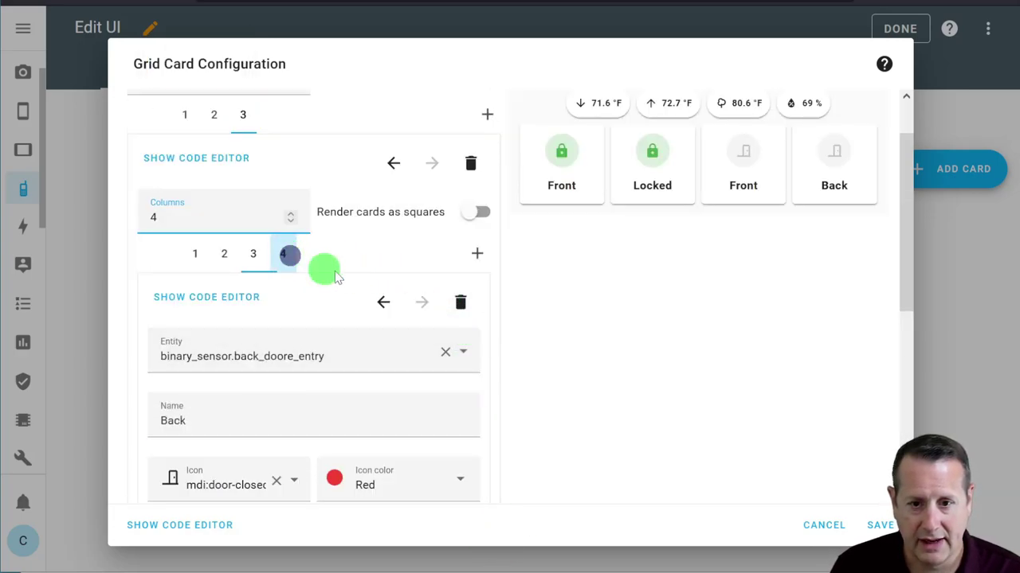
scroll(351, 377, down, 4)
scroll(351, 377, up, 4)
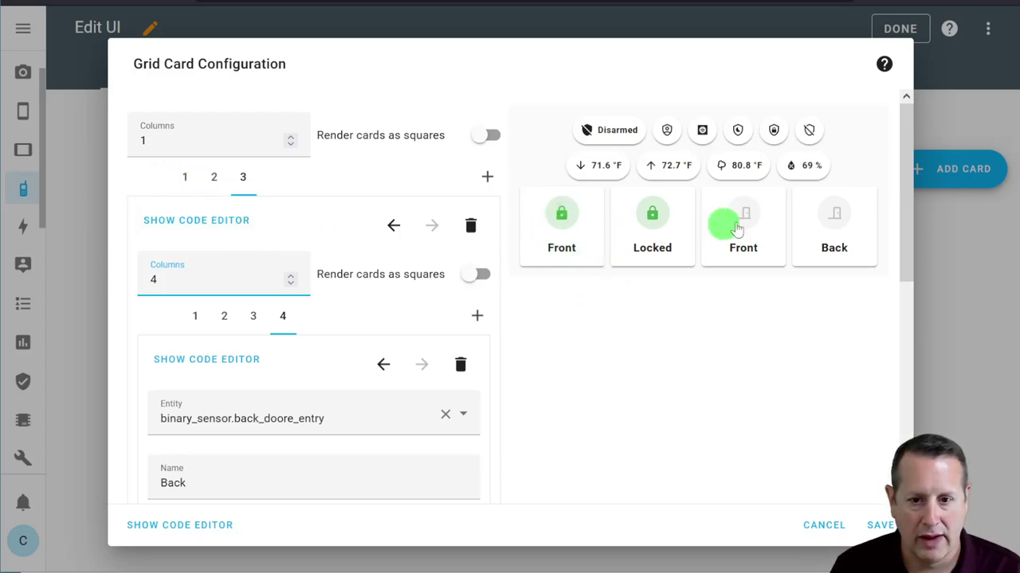
- Add a nested Grid card as the outer grid's fourth card and turn off rendering its cards as squares
click(488, 174)
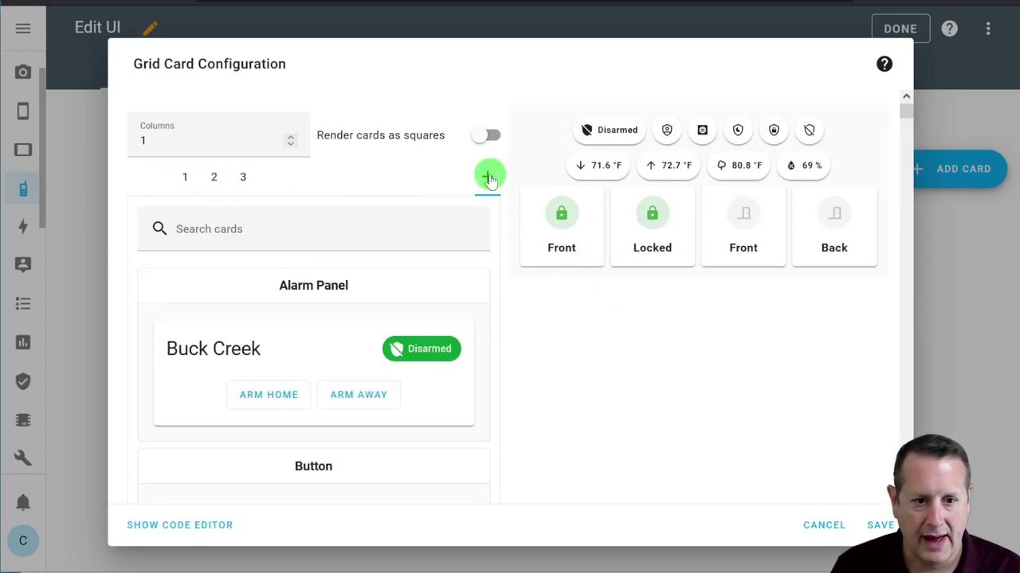
click(353, 230)
text(grid)
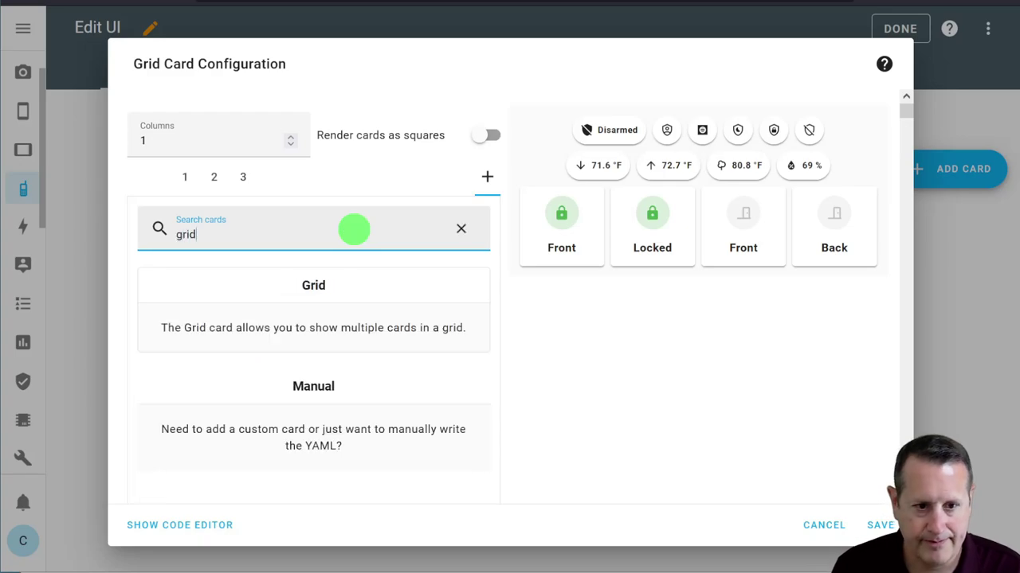
click(335, 299)
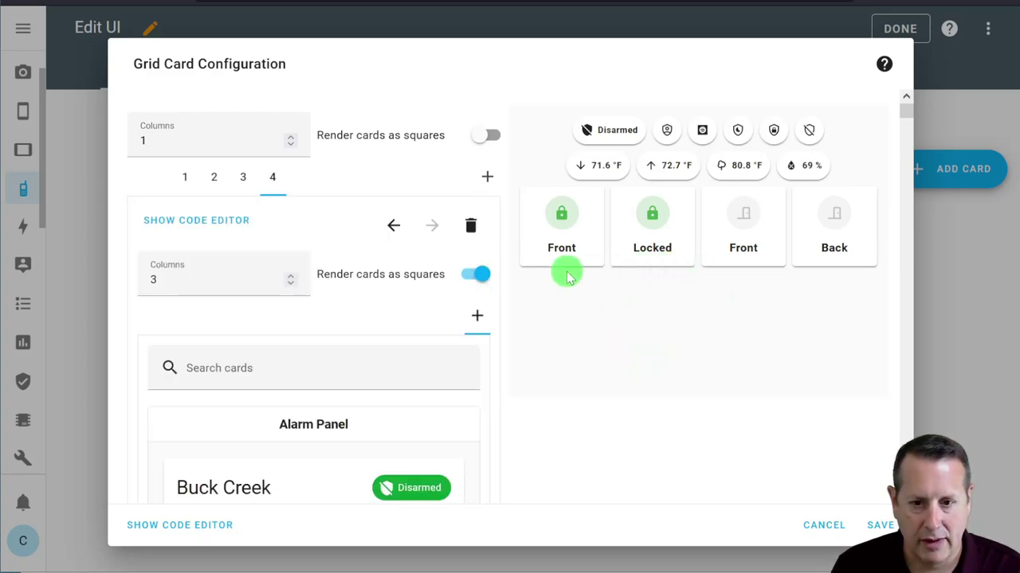
click(481, 278)
click(294, 281)
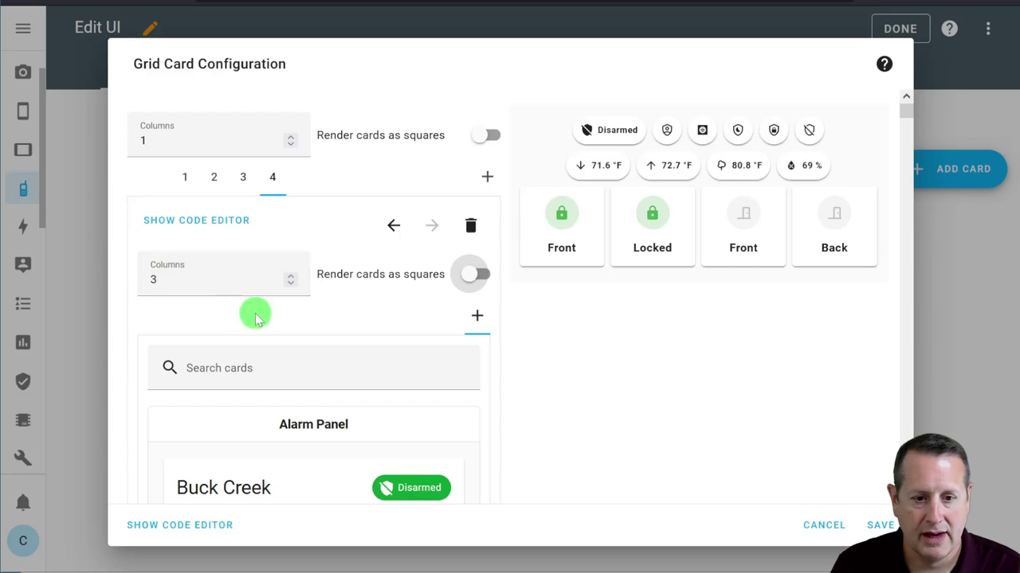
scroll(255, 319, down, 1)
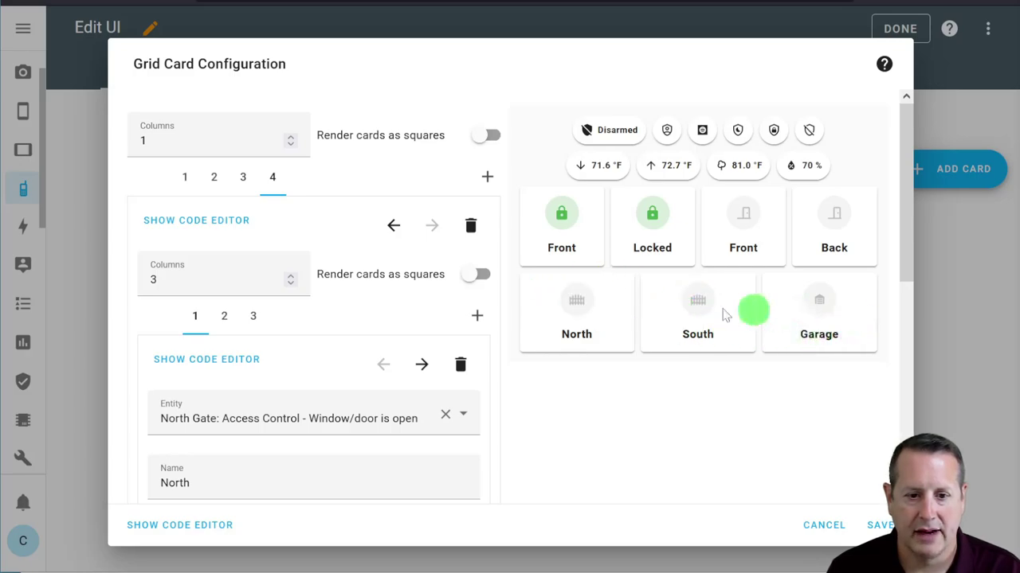
- Review the entity, name, icon and layout settings of the North, South and Garage cards in the three-column grid
scroll(280, 396, down, 1)
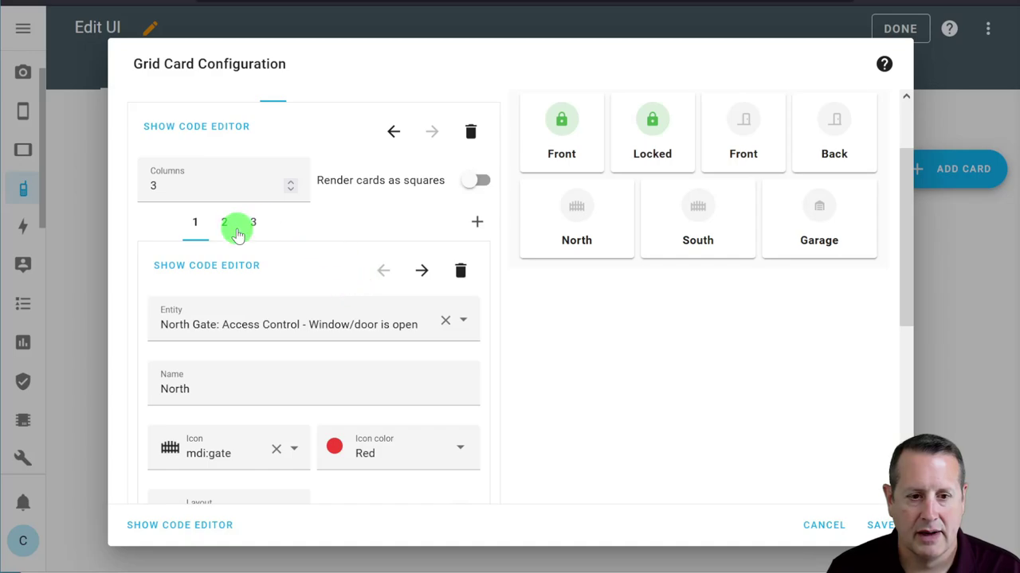
scroll(235, 319, down, 1)
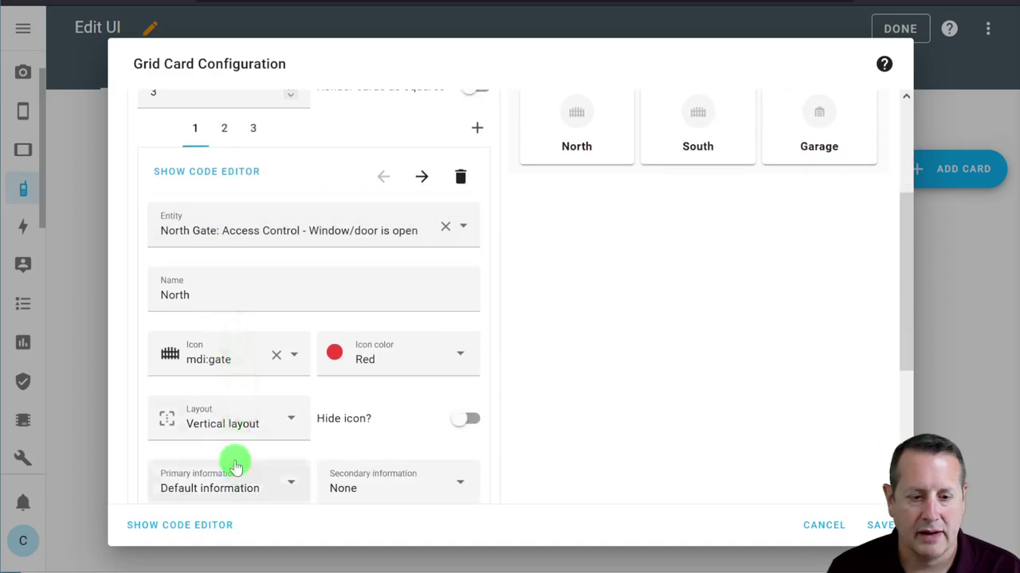
scroll(235, 469, down, 1)
scroll(223, 382, up, 4)
click(223, 222)
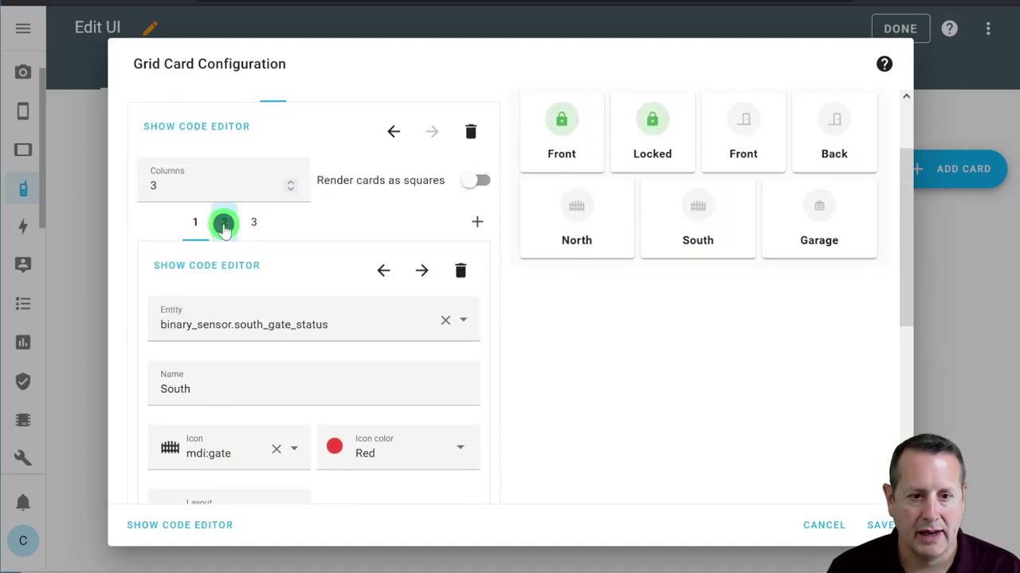
click(253, 225)
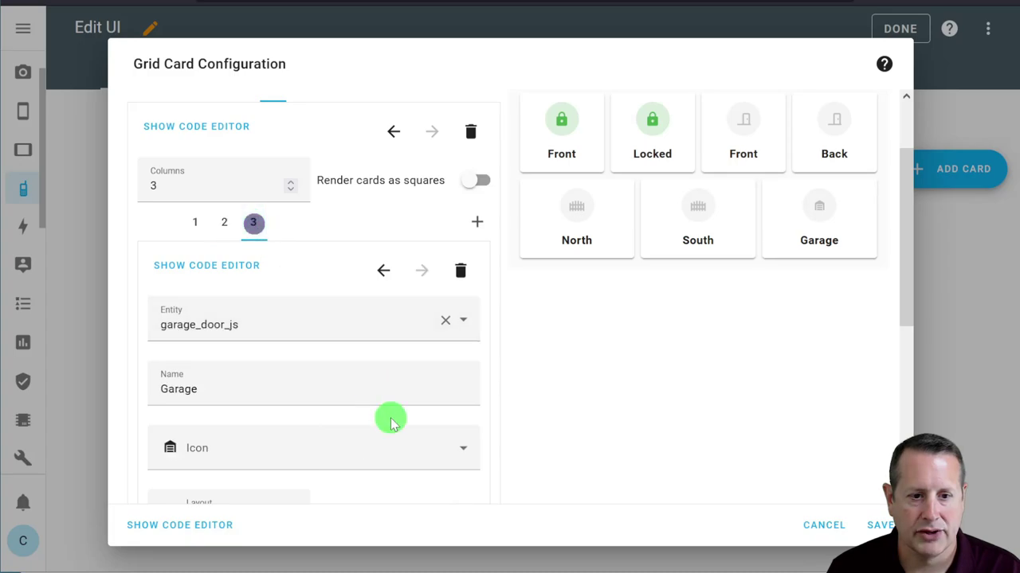
scroll(386, 414, down, 1)
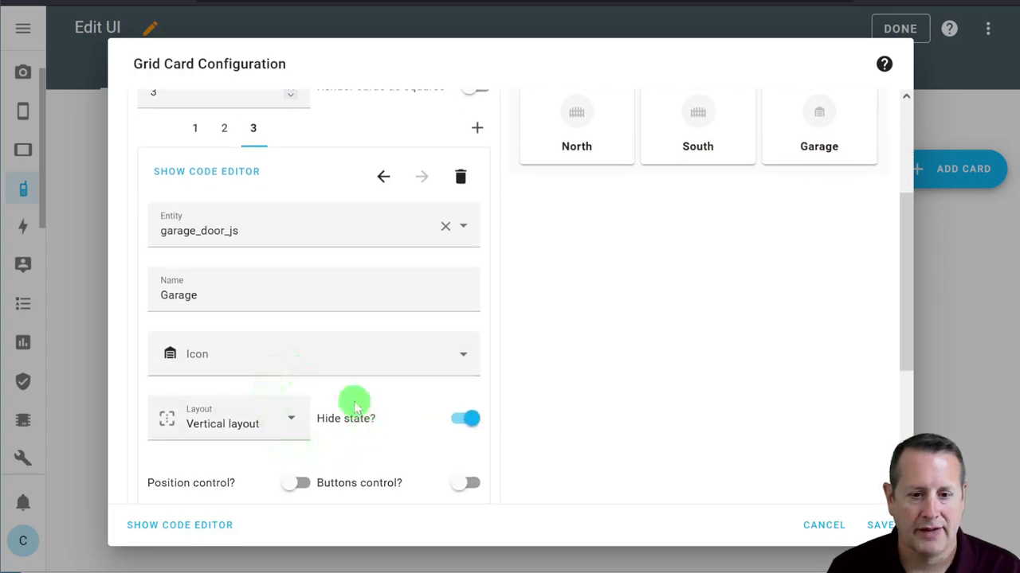
- Turn on position control and buttons control for the Garage card in the three-column grid
scroll(281, 366, down, 1)
scroll(243, 421, up, 1)
scroll(243, 420, up, 2)
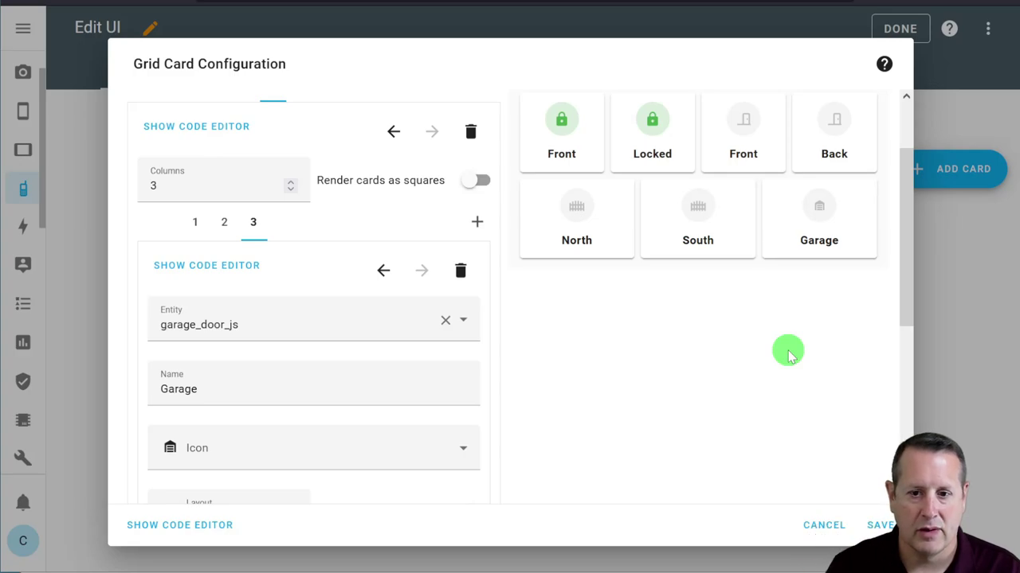
scroll(293, 342, down, 4)
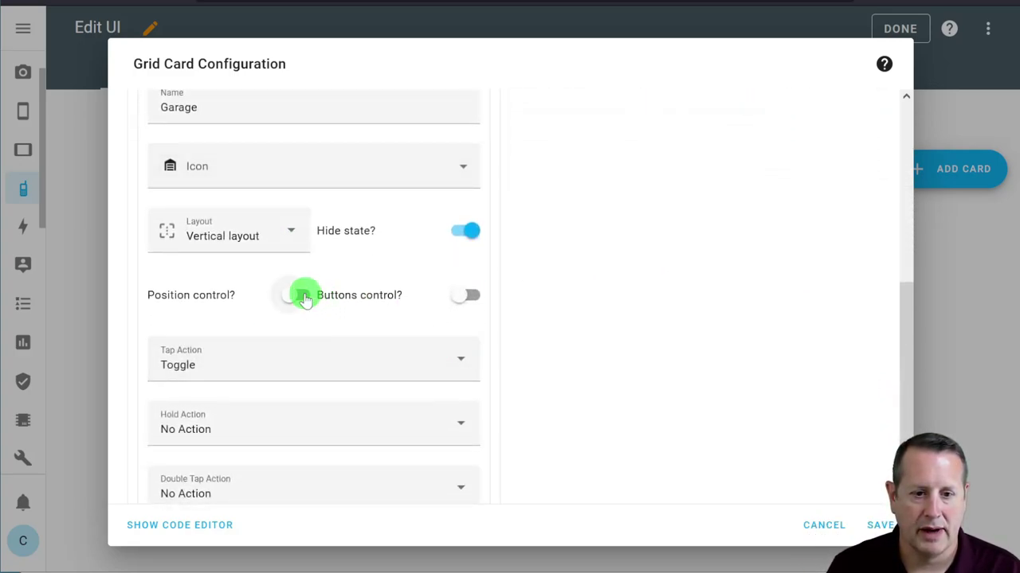
click(299, 295)
click(467, 295)
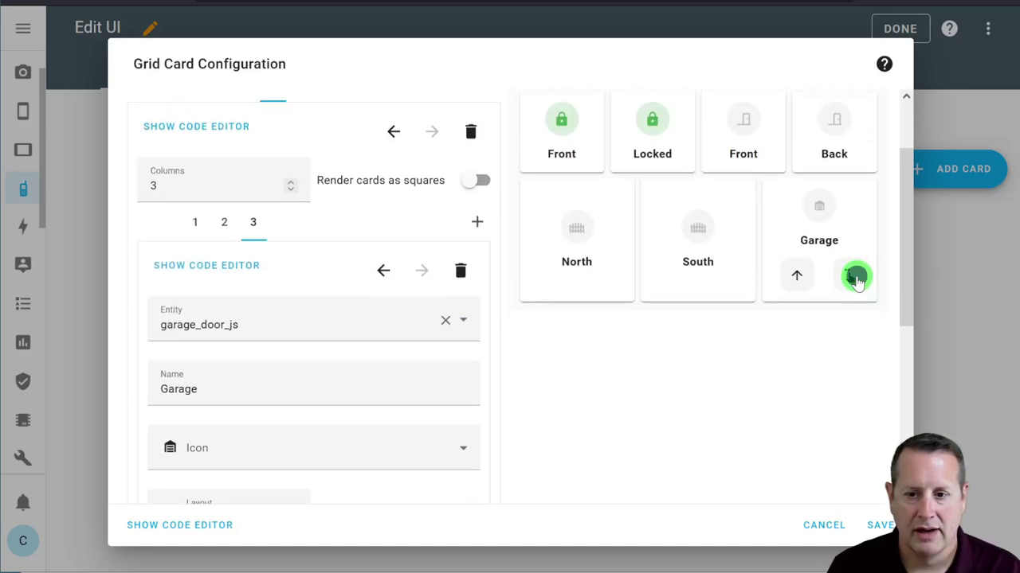
- Switch the Garage card's preview between its open/close buttons and its position slider to test both controls
click(855, 277)
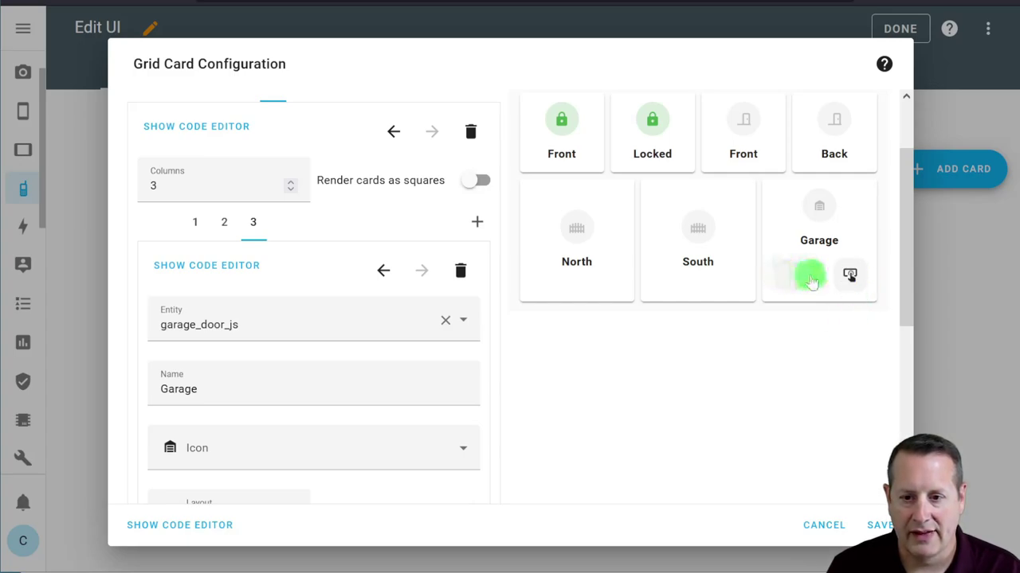
click(850, 279)
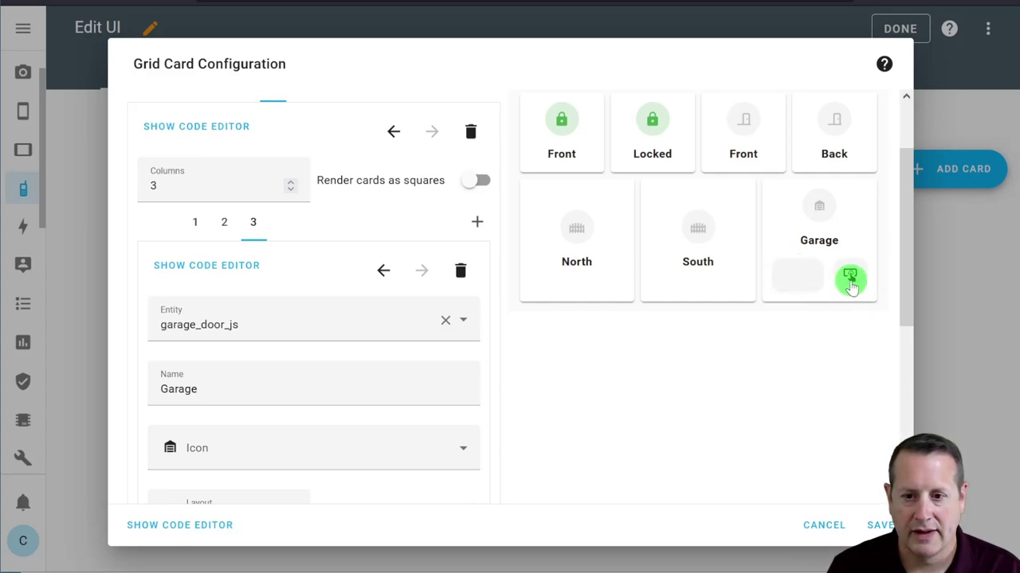
click(800, 279)
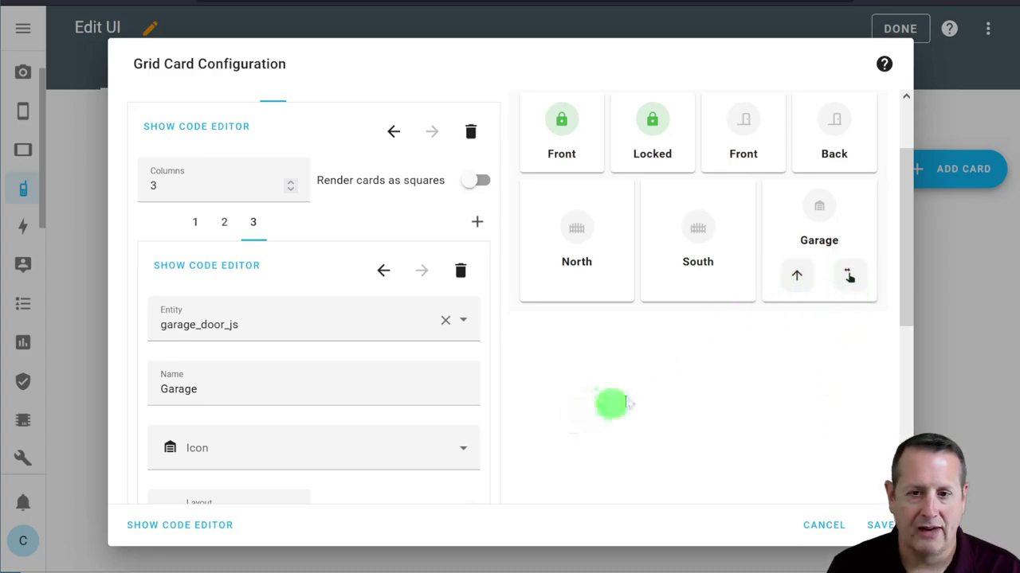
scroll(505, 403, down, 2)
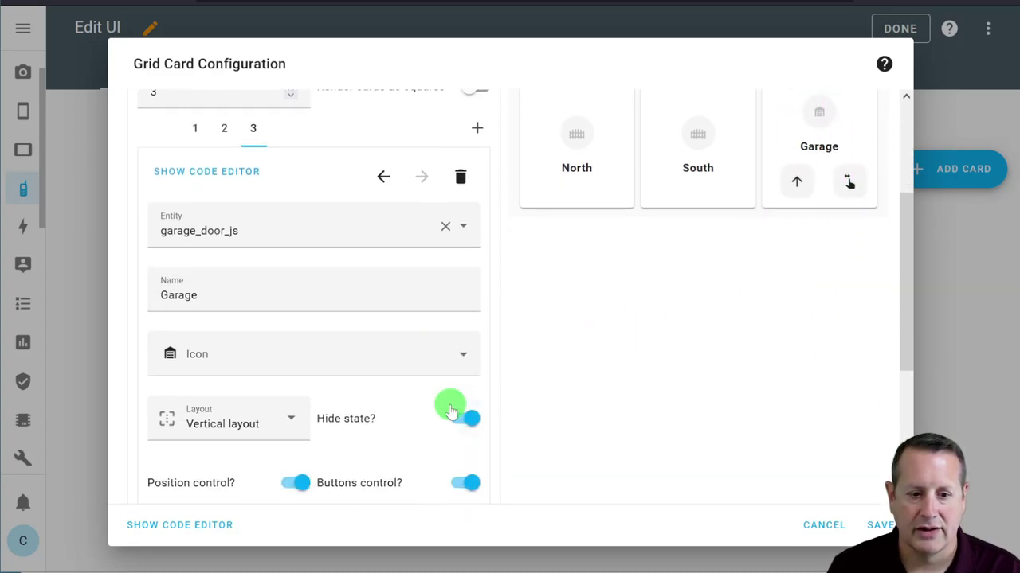
- Turn the Garage card's buttons control and position control off again
scroll(450, 410, down, 5)
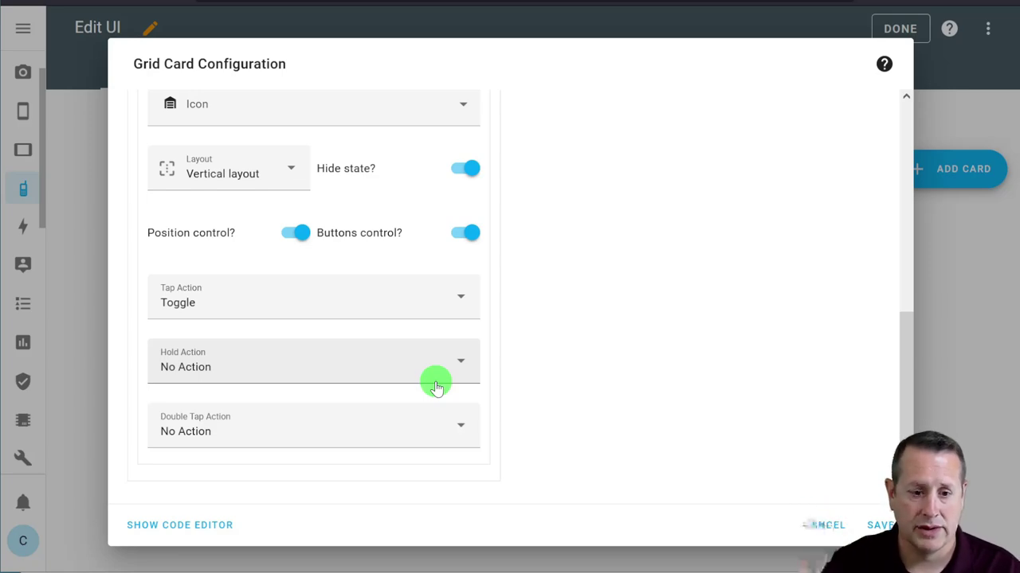
click(462, 232)
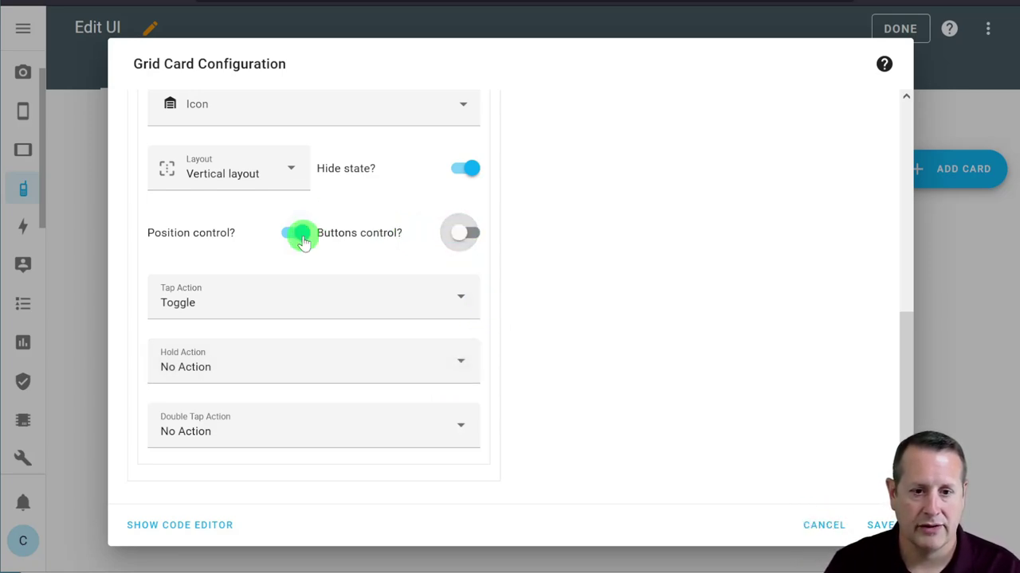
click(301, 234)
- Add a nested Grid card as the outer grid's fifth card
scroll(713, 382, up, 10)
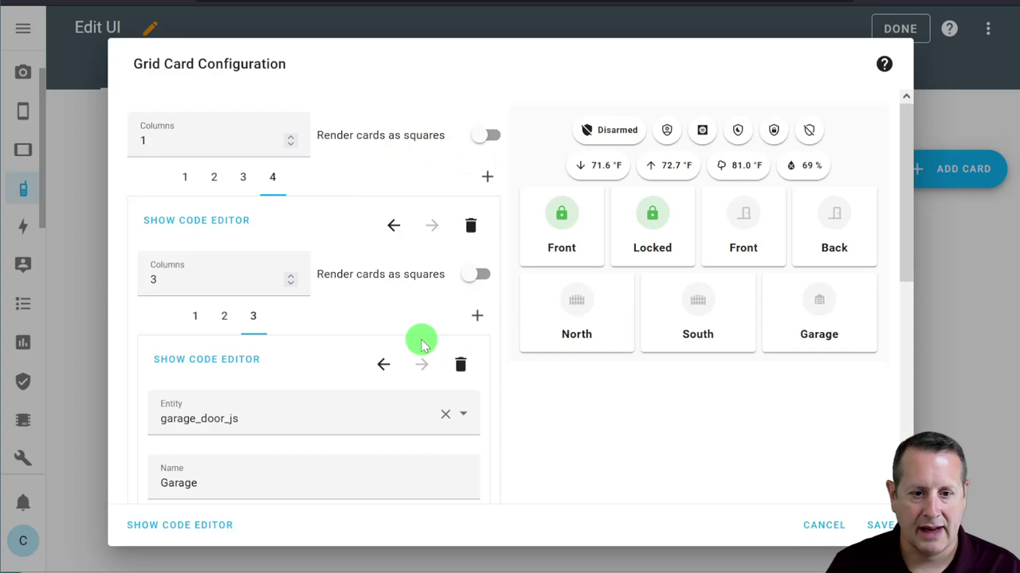
click(485, 179)
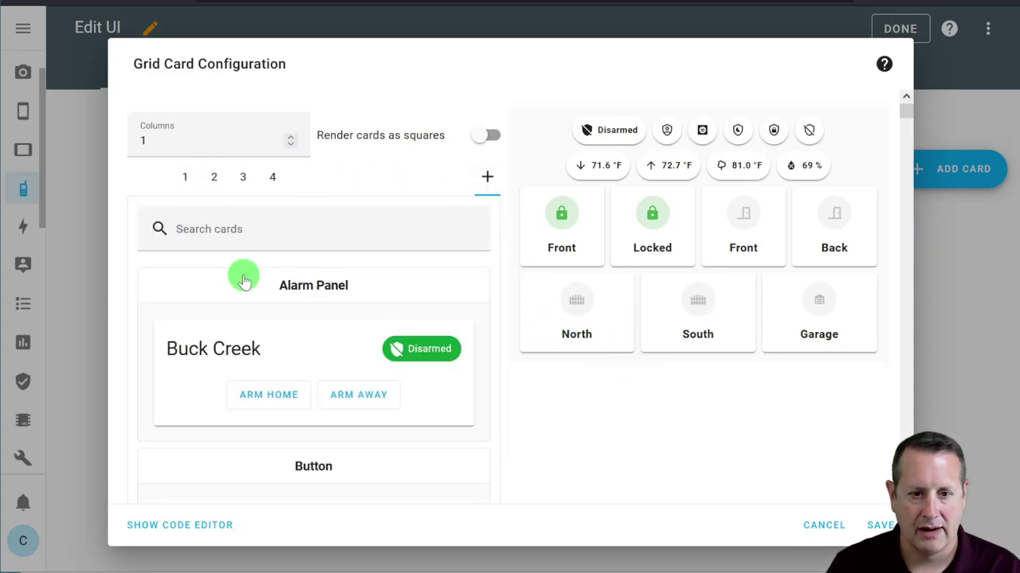
click(282, 218)
text(gr)
click(335, 286)
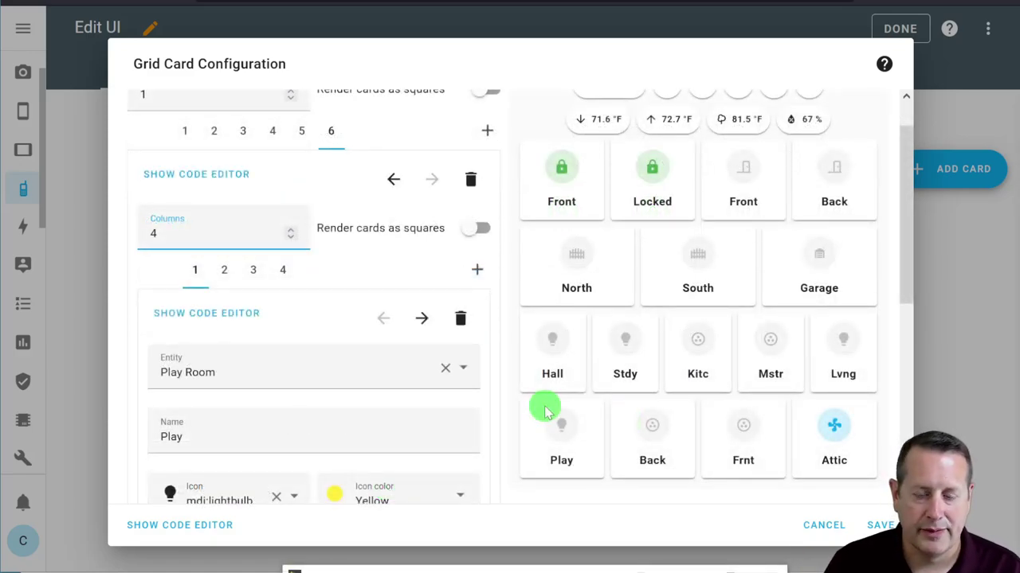
- Try the fifth nested grid with 4 columns and restore it to 5 columns
click(552, 378)
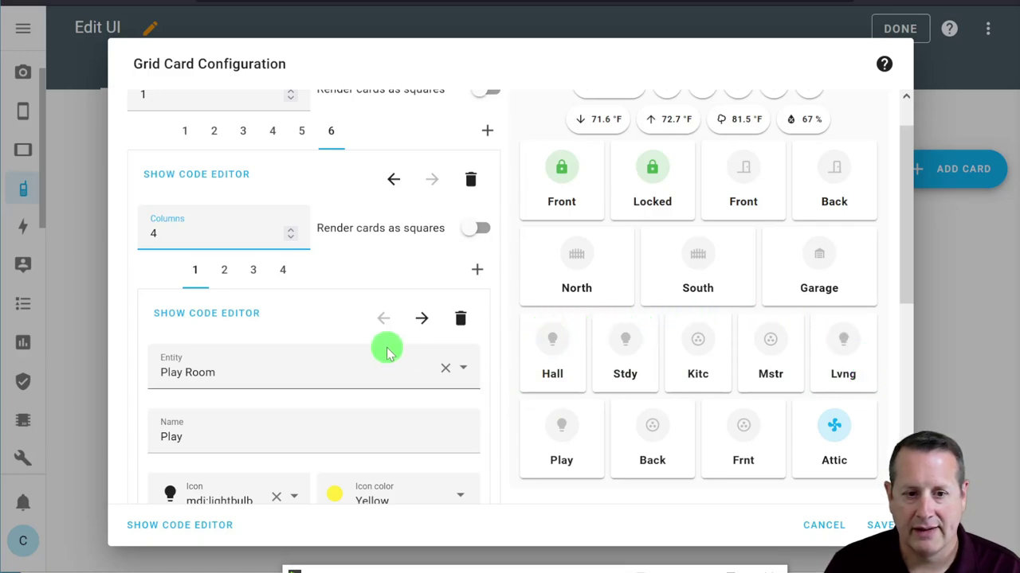
scroll(294, 353, up, 1)
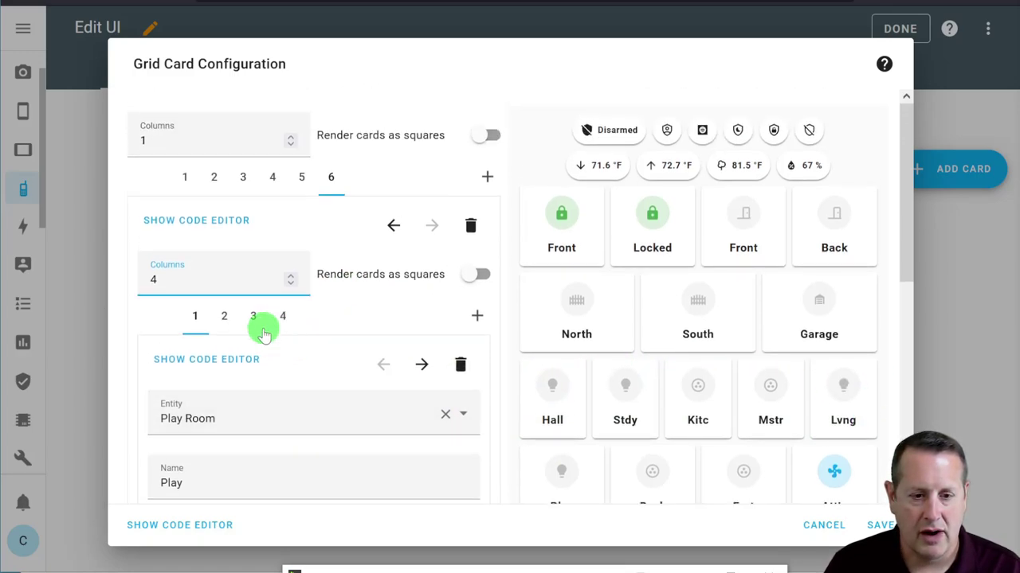
click(303, 177)
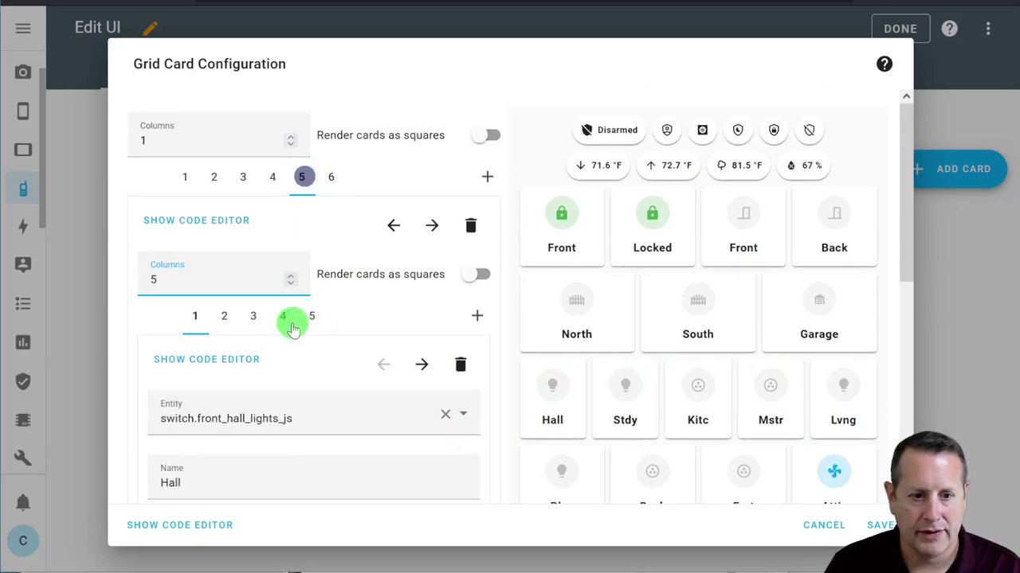
scroll(630, 405, down, 2)
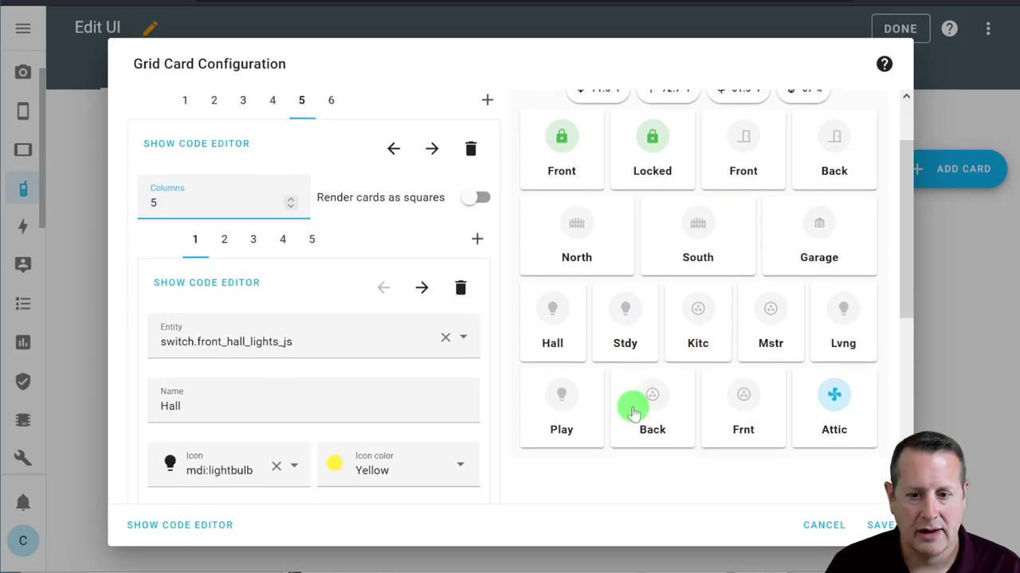
click(292, 190)
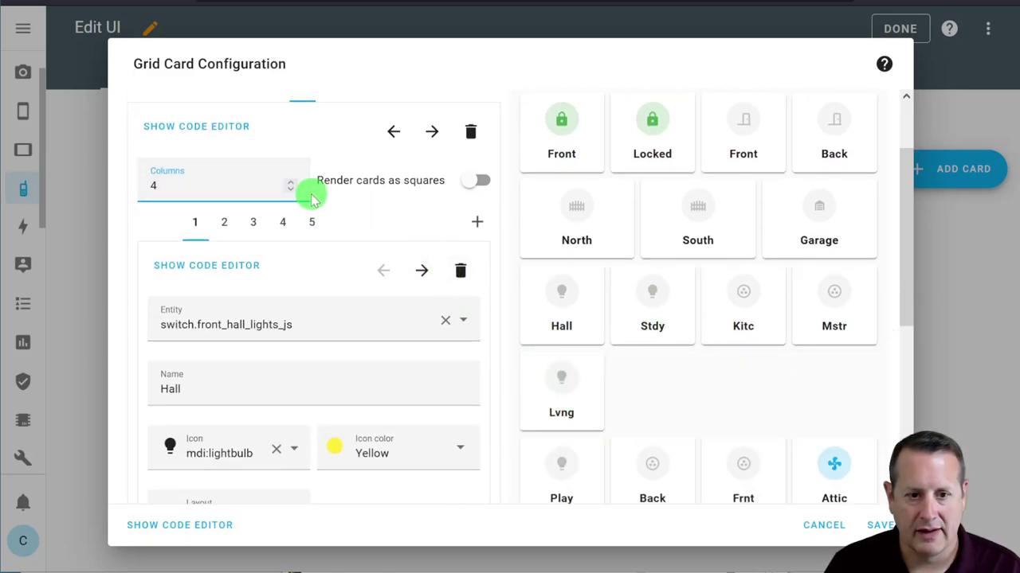
click(292, 184)
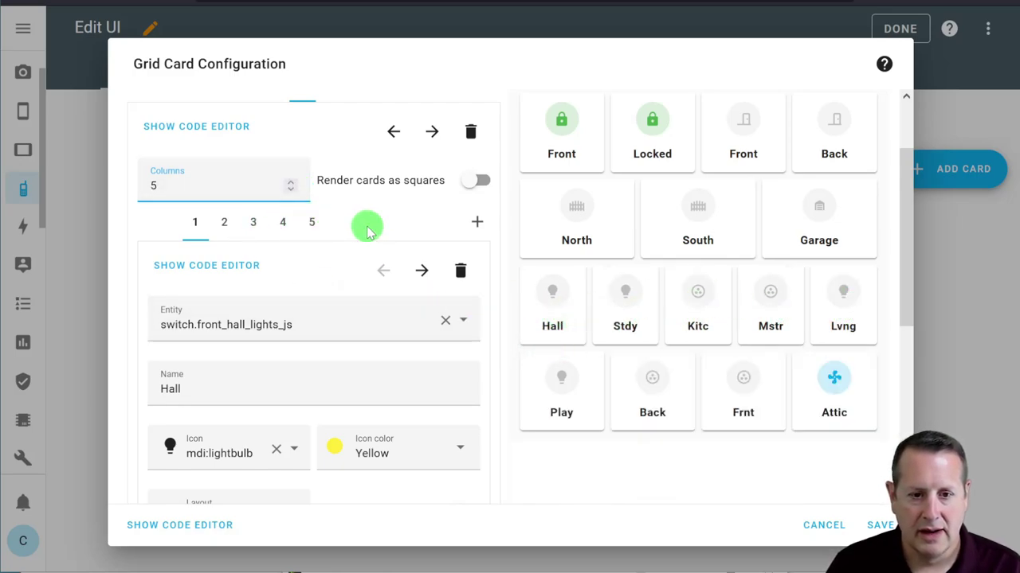
- Review the sixth nested grid's four-column setup and its Play card, and test the Hall and Stdy light cards in the preview
scroll(339, 223, up, 1)
click(329, 187)
click(179, 271)
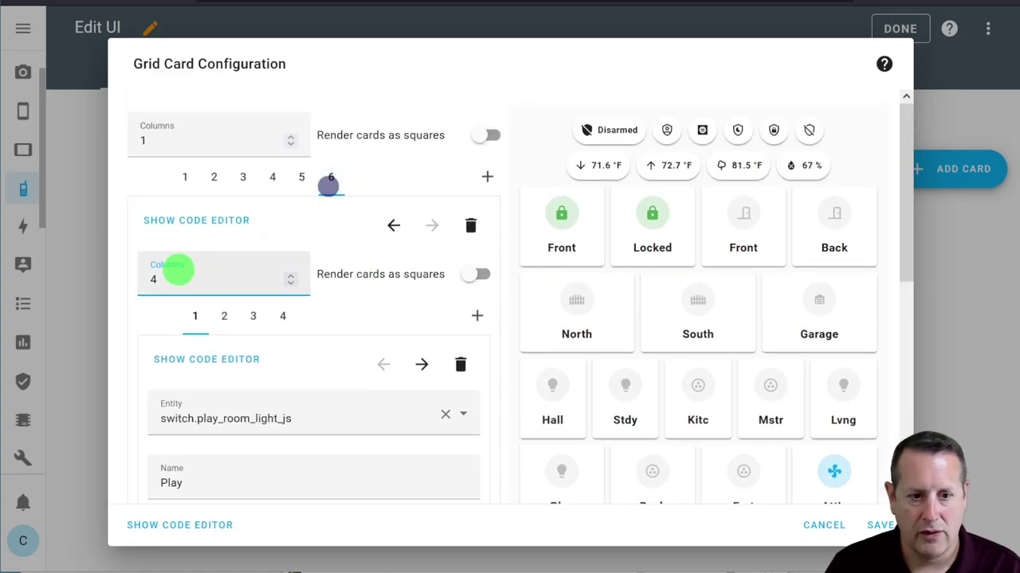
scroll(697, 386, down, 1)
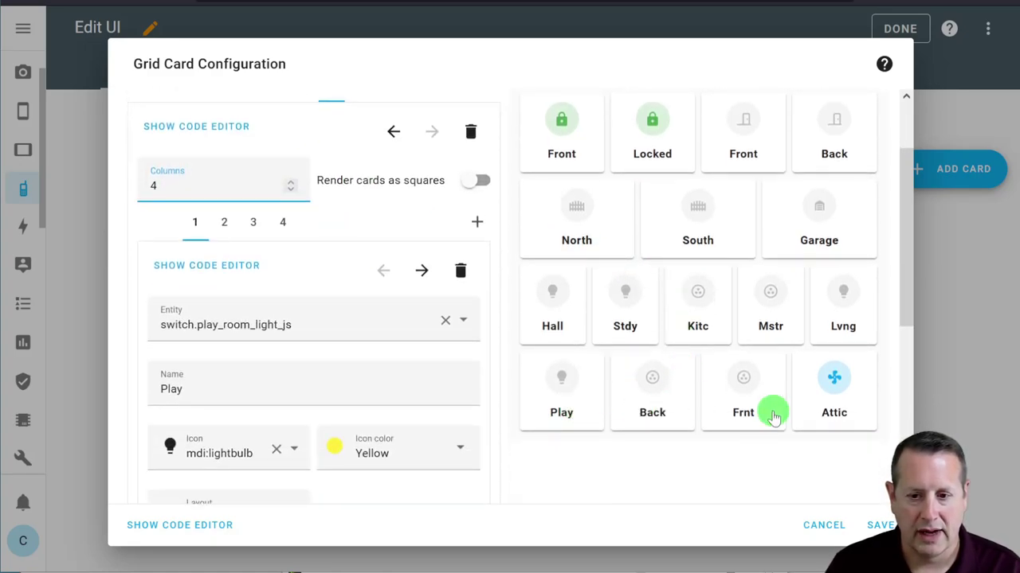
scroll(693, 373, down, 1)
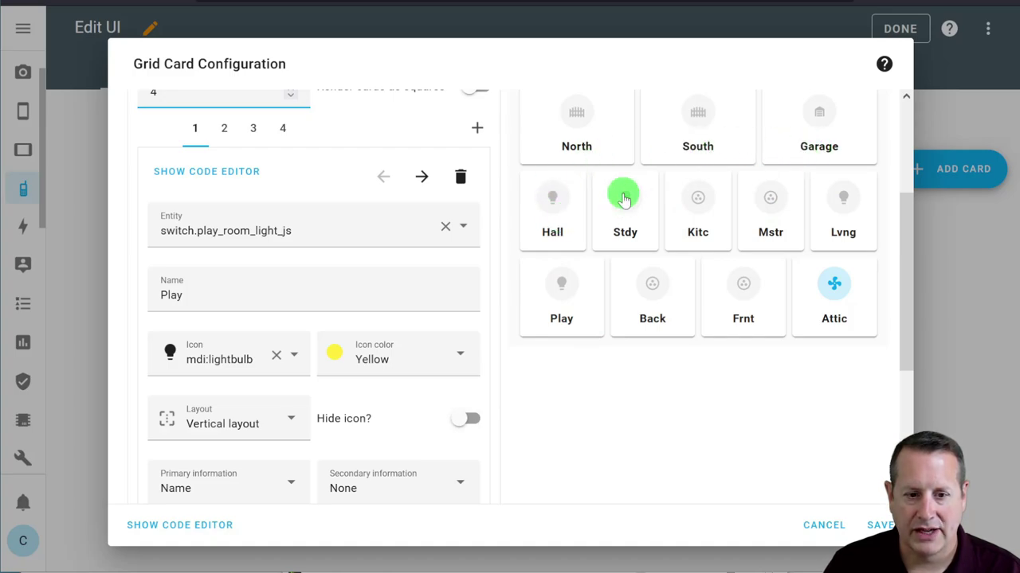
click(560, 205)
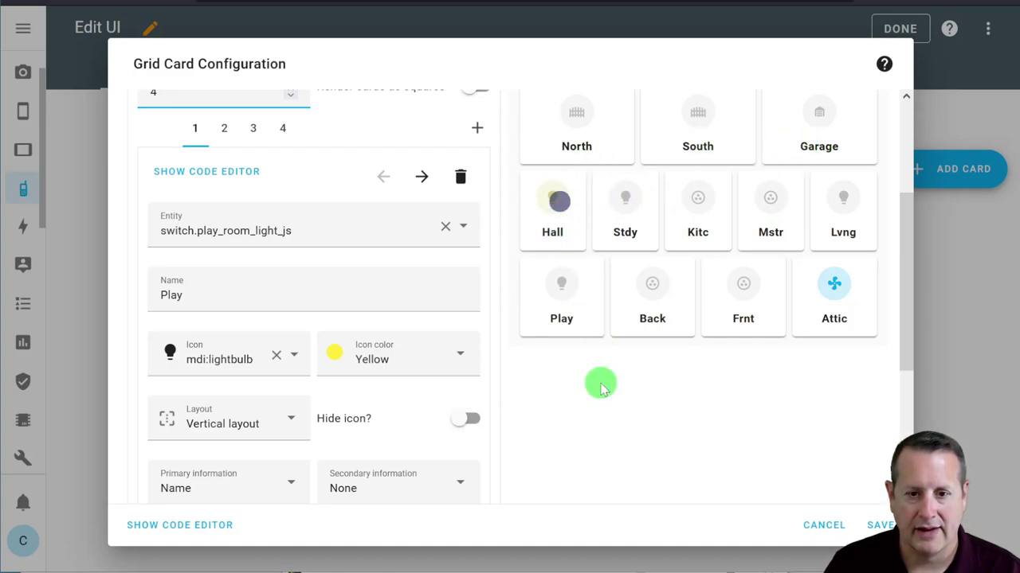
click(628, 199)
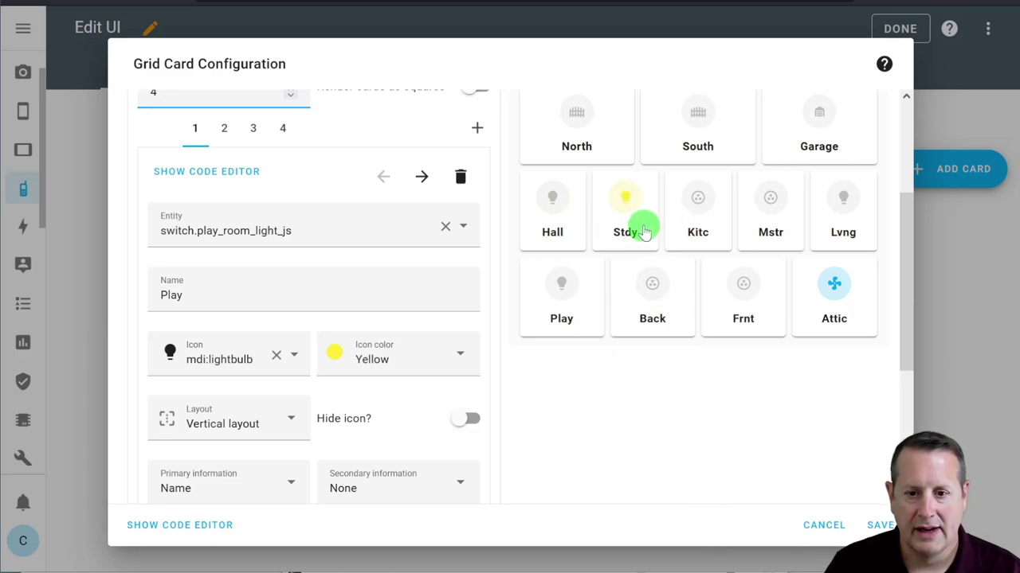
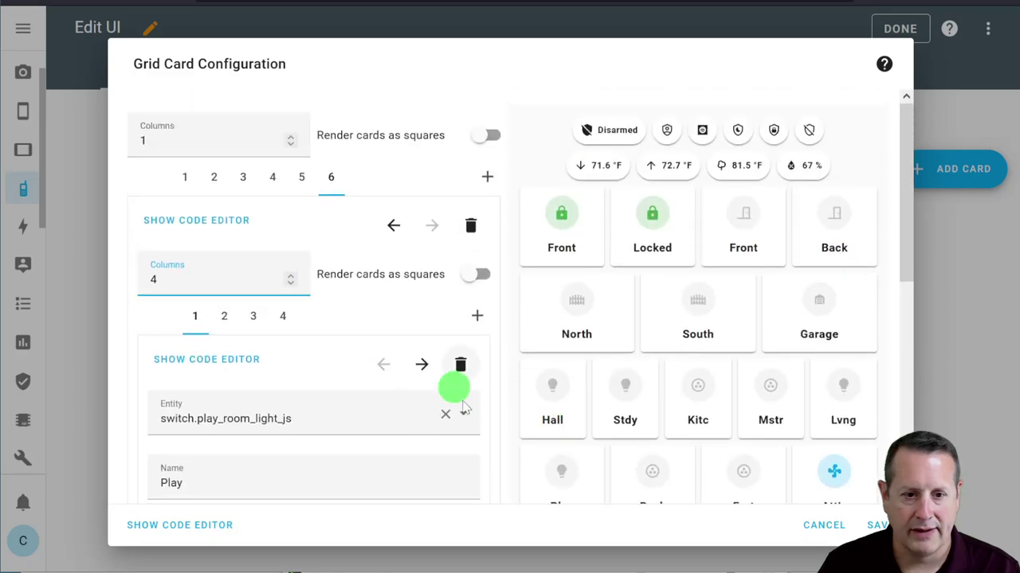
- Add a nested Grid card as the outer grid's seventh card with 2 columns and turn off rendering its cards as squares
click(489, 178)
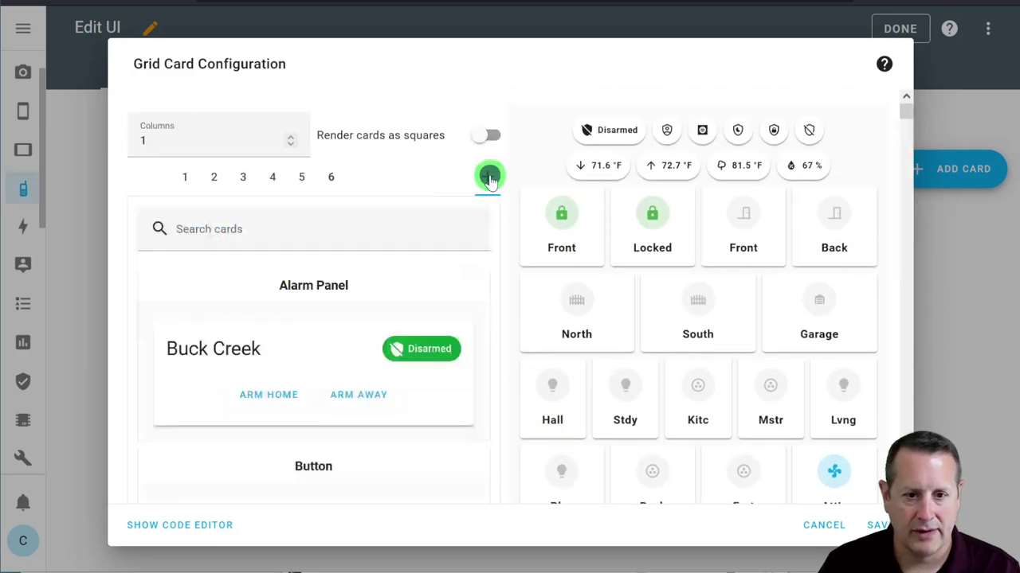
click(264, 221)
text(grid)
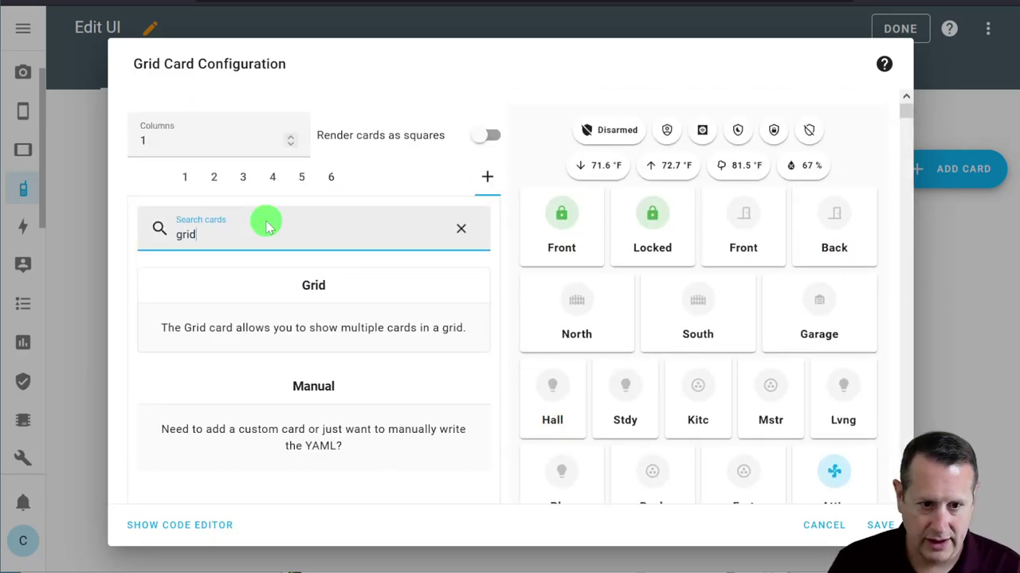
click(228, 326)
click(290, 287)
click(475, 274)
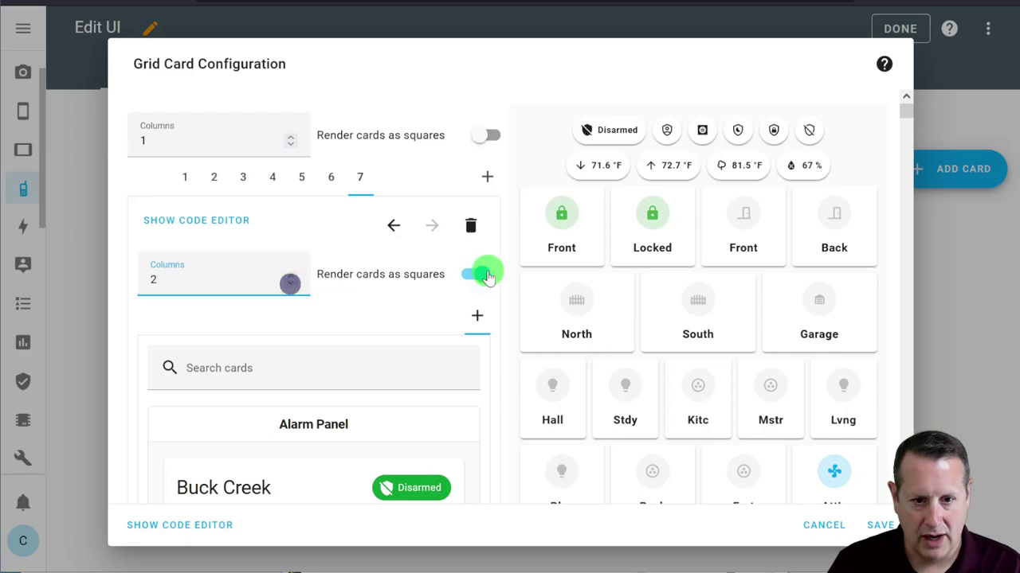
- Add a Mushroom card to the two-column grid and set its entity to Frigate Driveway Close Person Pushover
scroll(264, 271, down, 2)
click(264, 272)
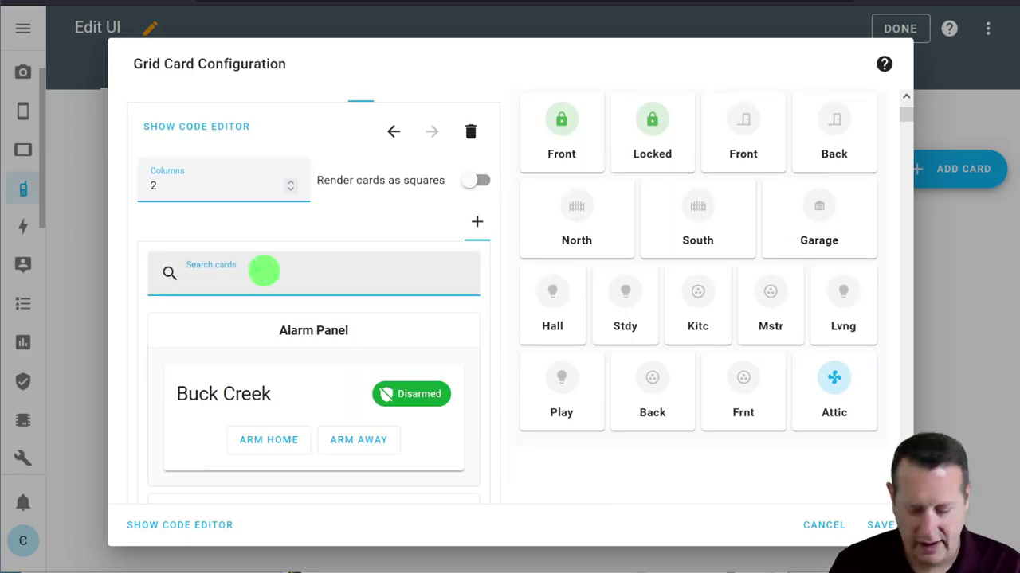
text(mus)
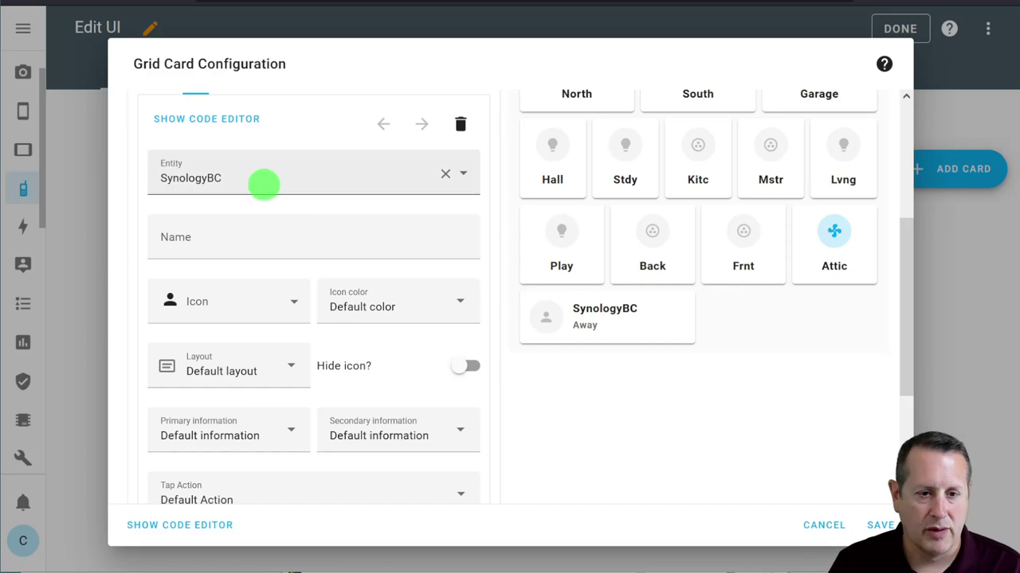
click(262, 183)
double_click(221, 173)
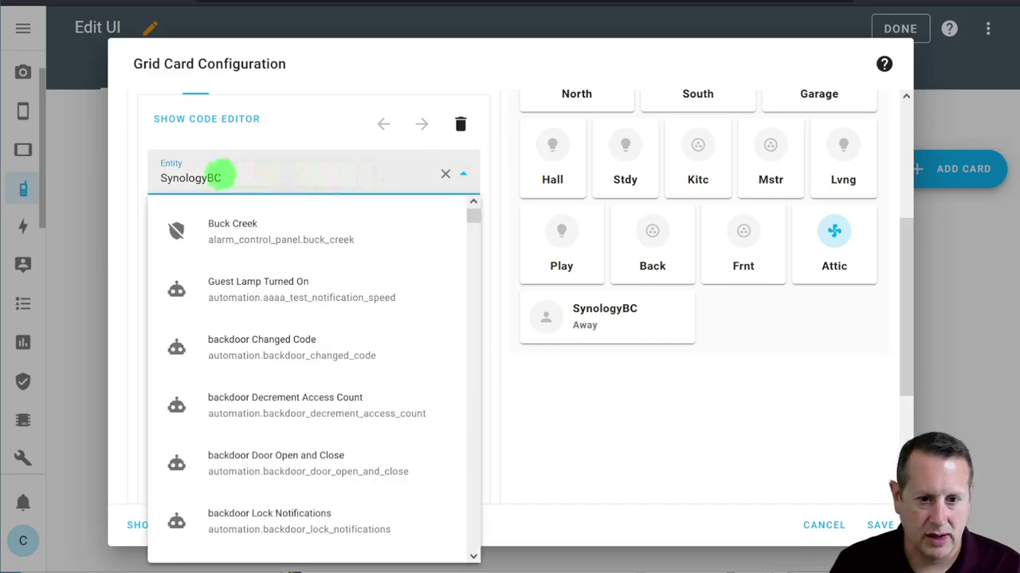
text(frigate)
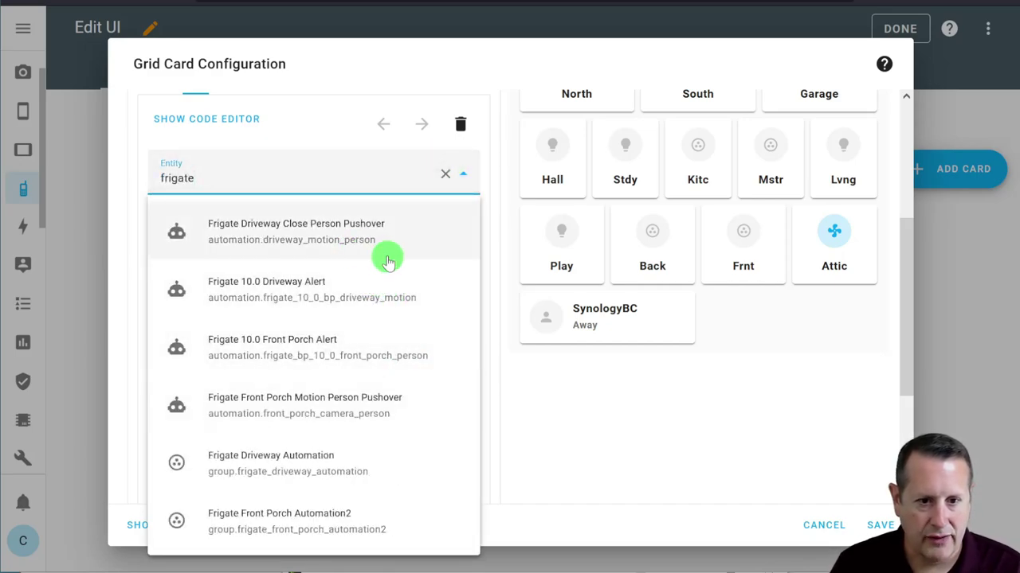
click(368, 238)
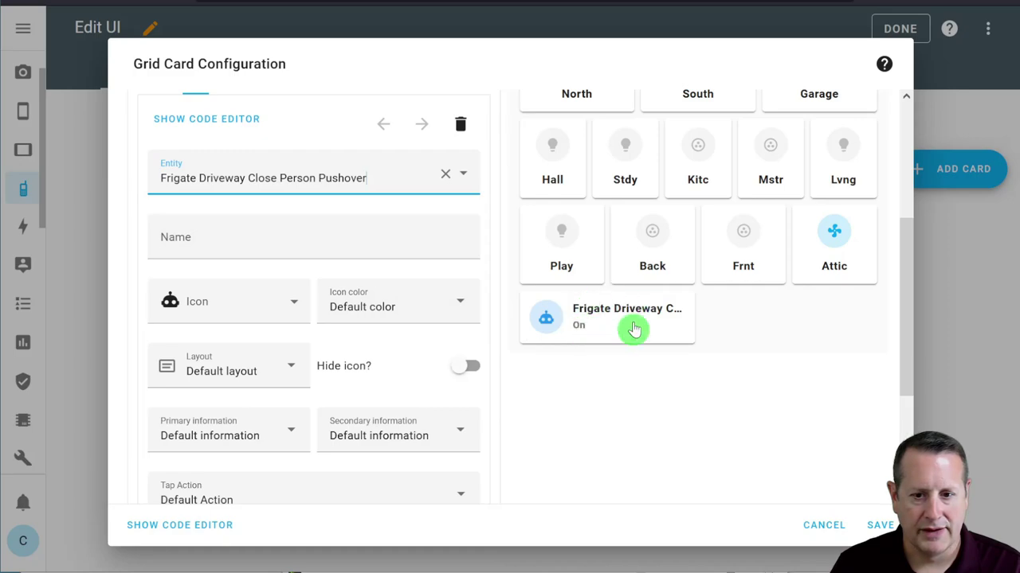
- Name the Frigate driveway automation card "Drive"
click(259, 246)
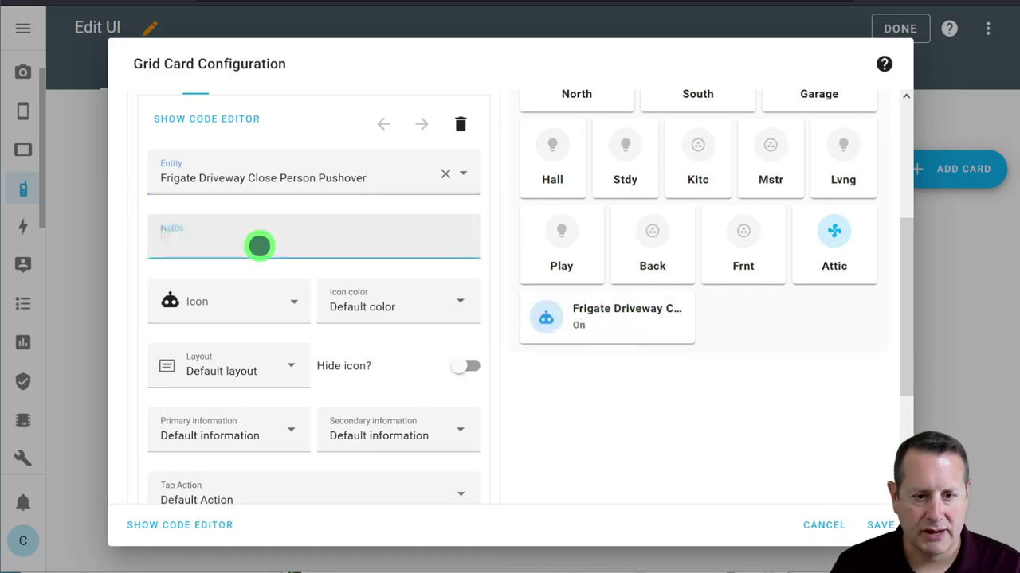
text(Dri)
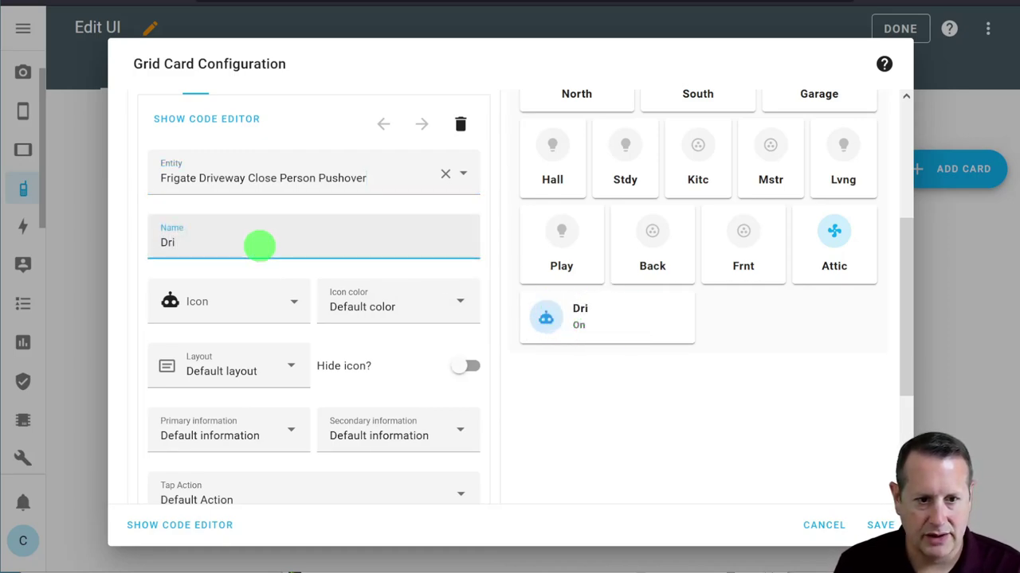
text(ve)
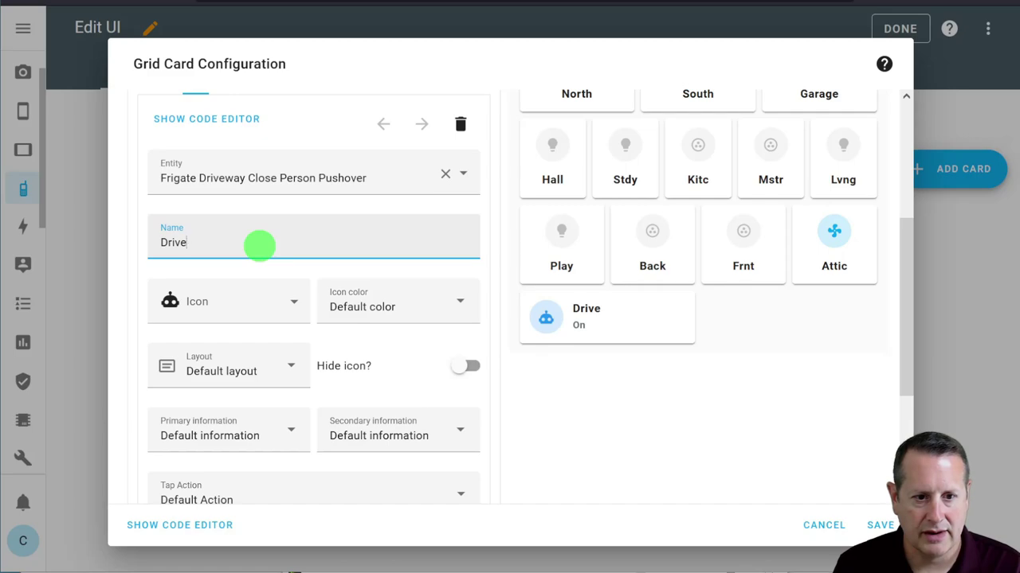
- Complete the Frigate driveway card's name as "Driveway" and set its icon color to Amber
text(way)
click(398, 311)
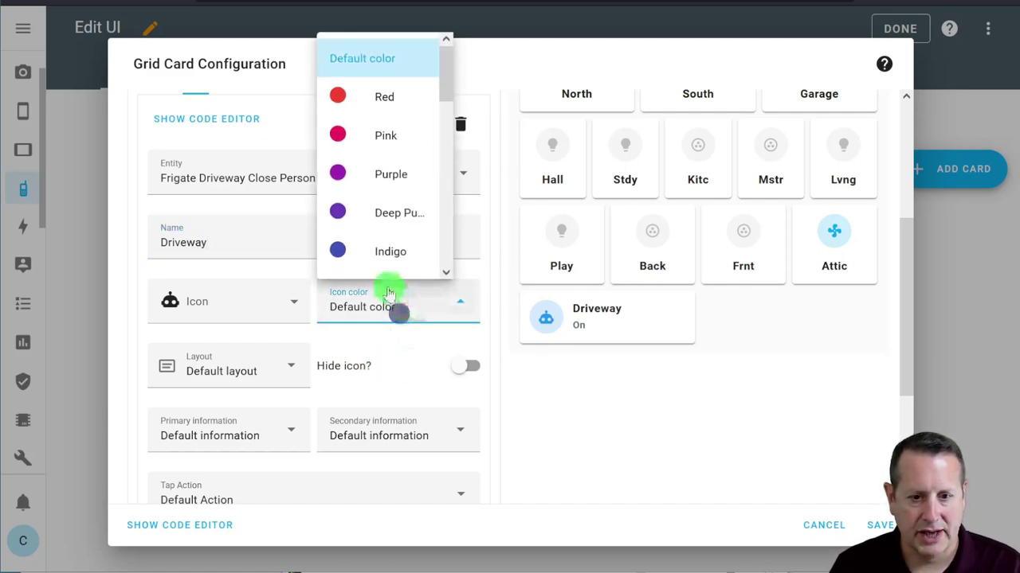
scroll(392, 203, down, 5)
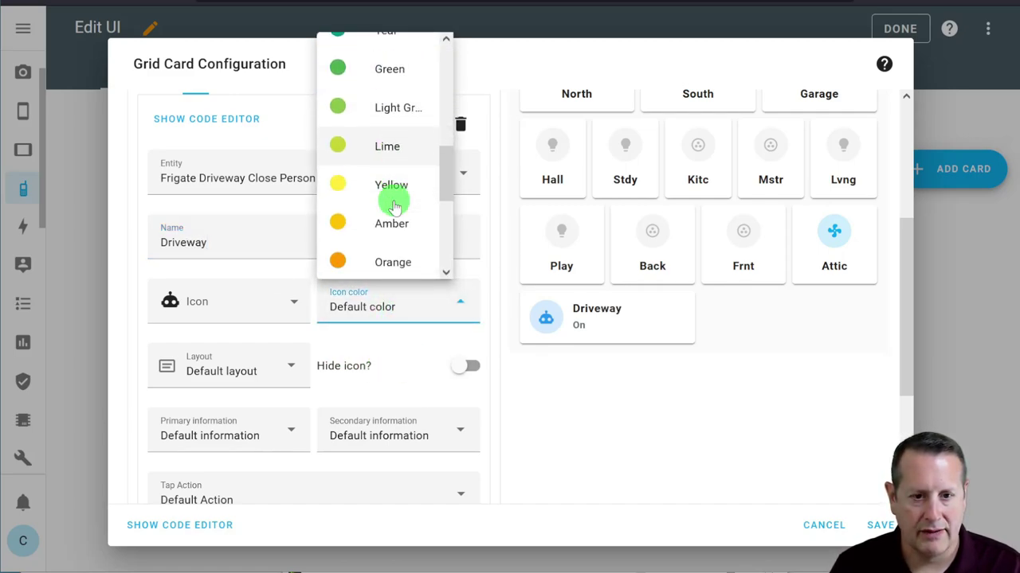
scroll(394, 205, down, 3)
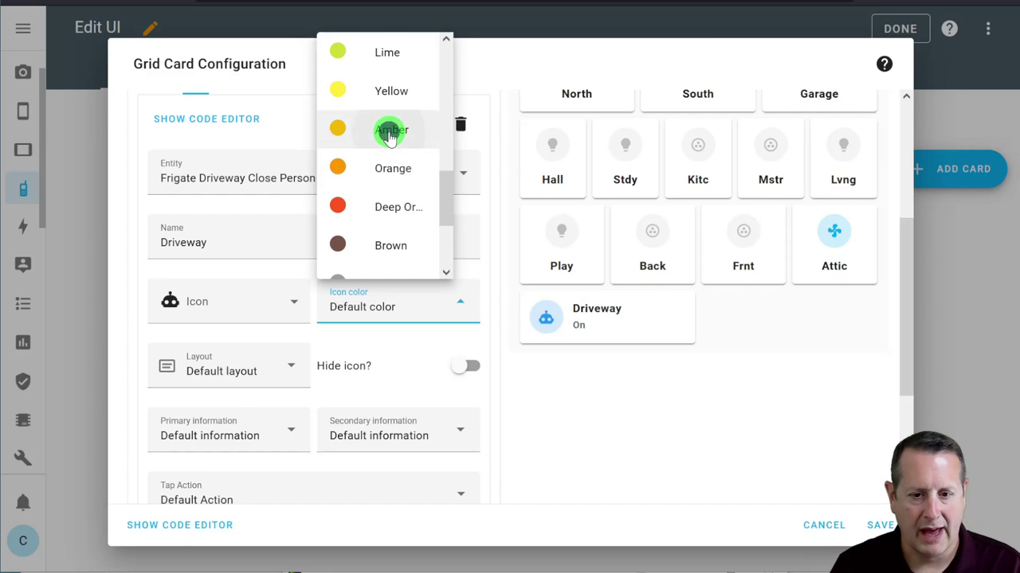
click(390, 132)
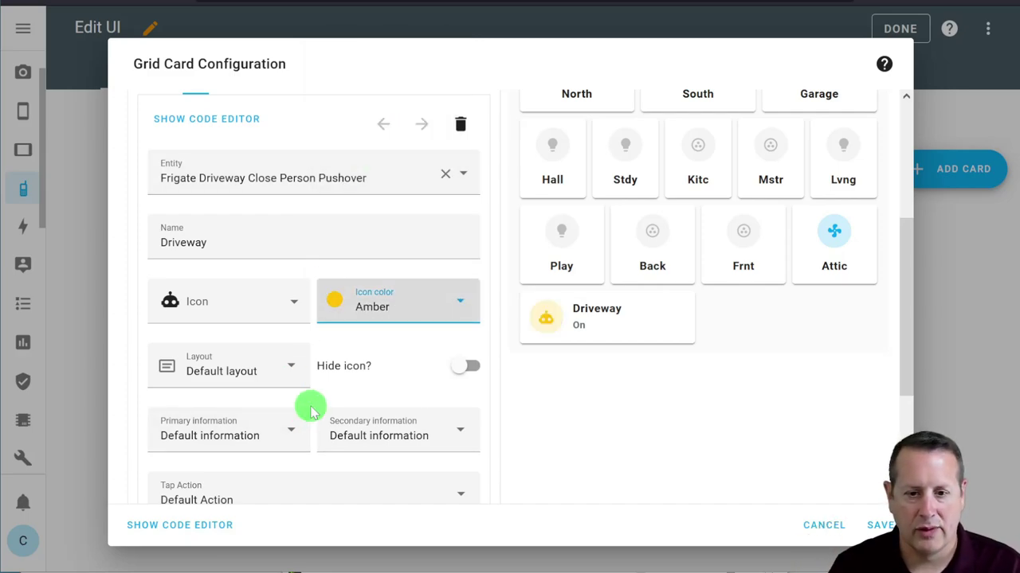
- Try the vertical layout on the Driveway automation card, and settle on Horizontal layout
click(244, 365)
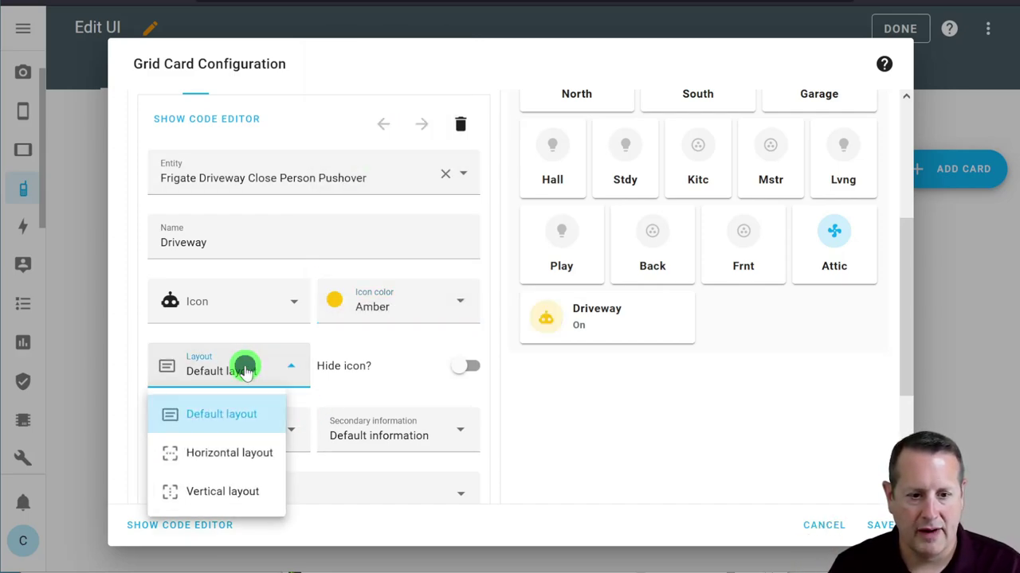
click(230, 490)
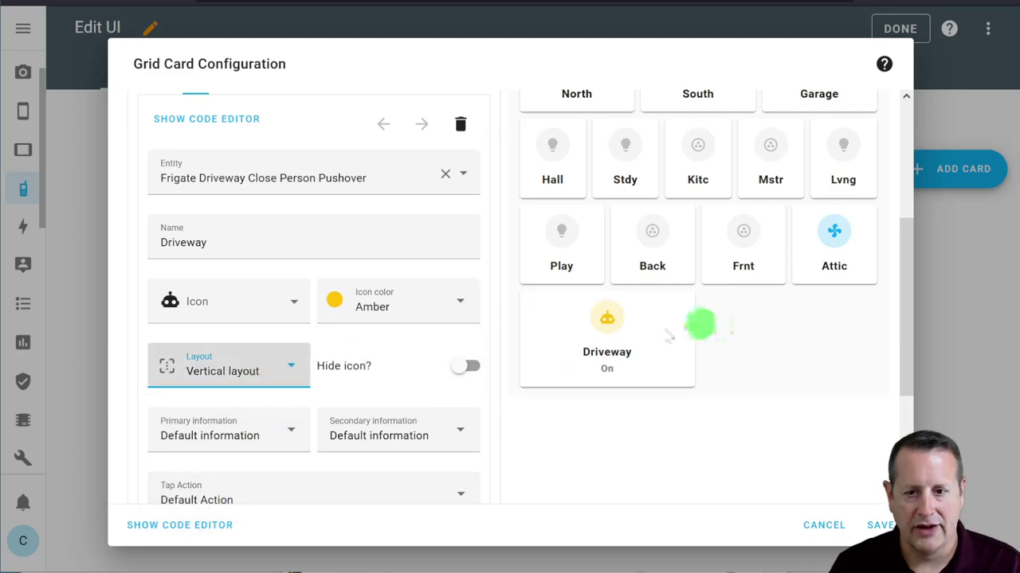
click(239, 373)
click(239, 453)
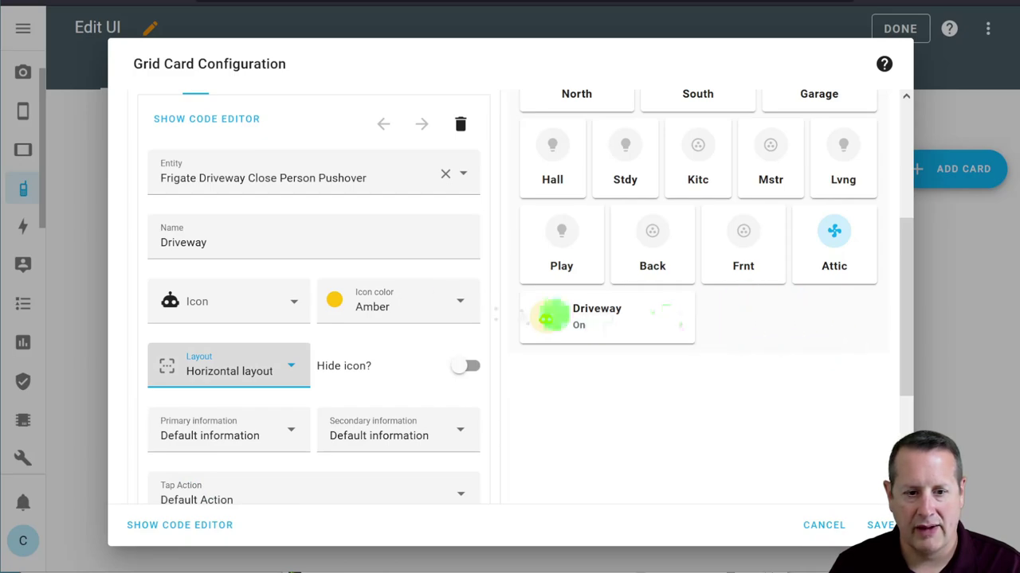
- Extend the driveway automation card's name to "Driveway Person"
click(297, 247)
text(Pers)
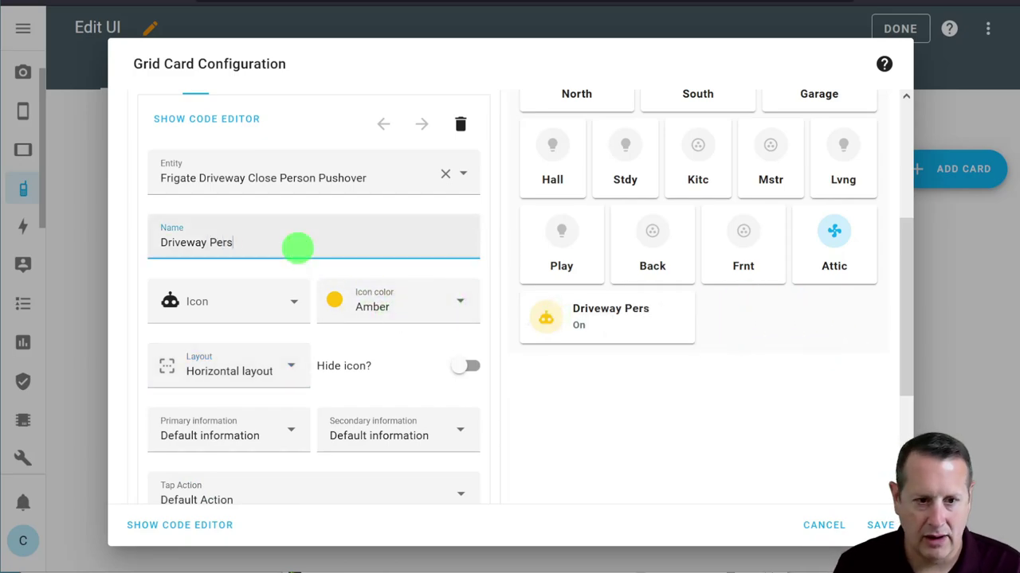
text(on)
- Add a second Mushroom card to the two-column grid with the entity Frigate Front Porch Motion Person Pushover
scroll(291, 354, up, 3)
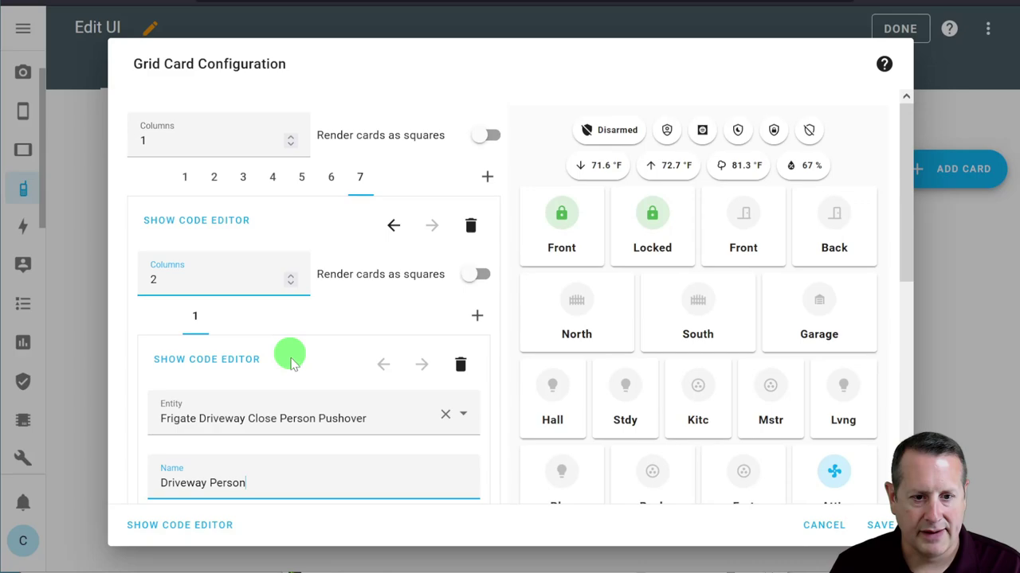
click(477, 316)
click(279, 367)
text(musho)
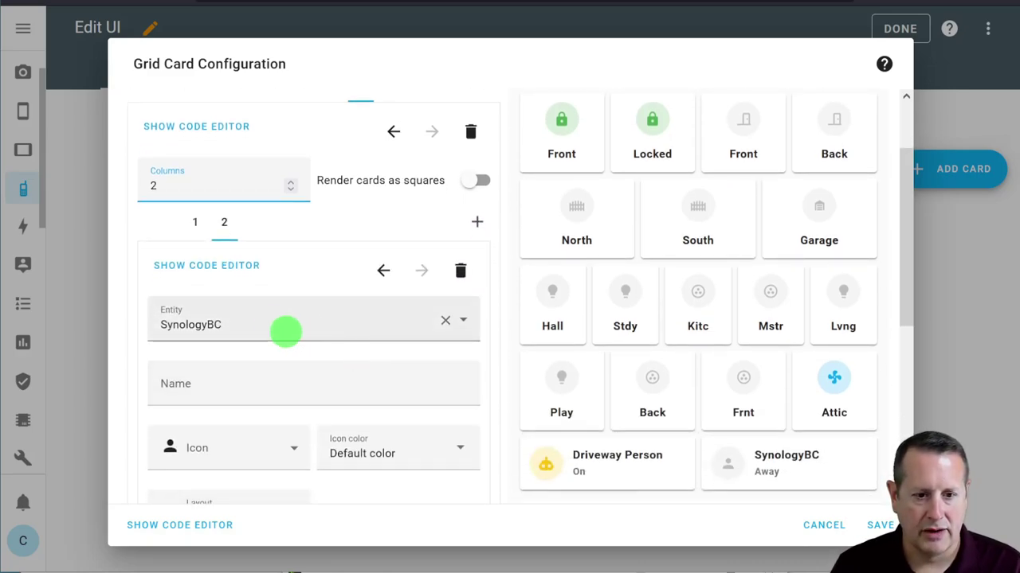
drag(285, 329, 136, 315)
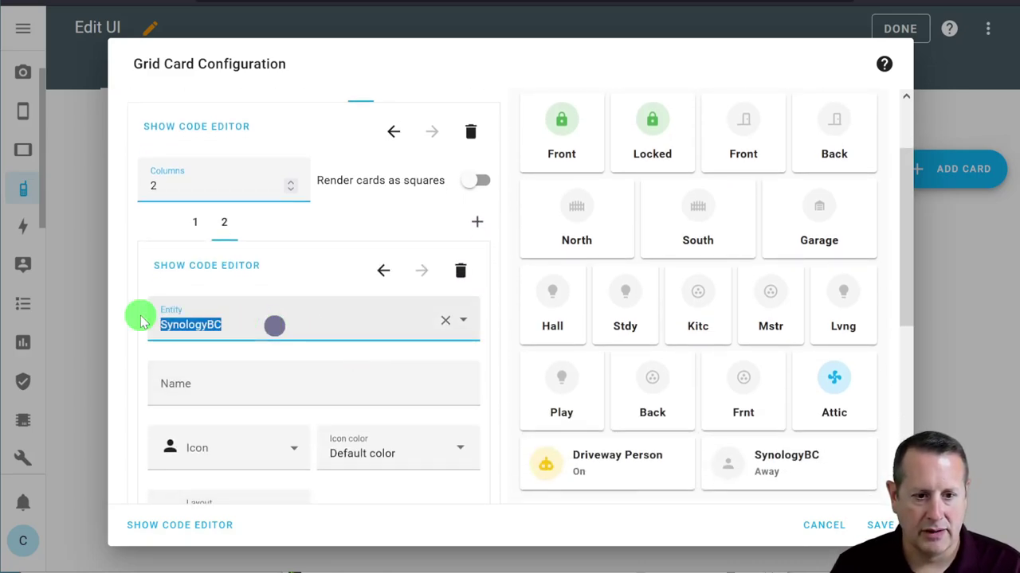
text(frigate)
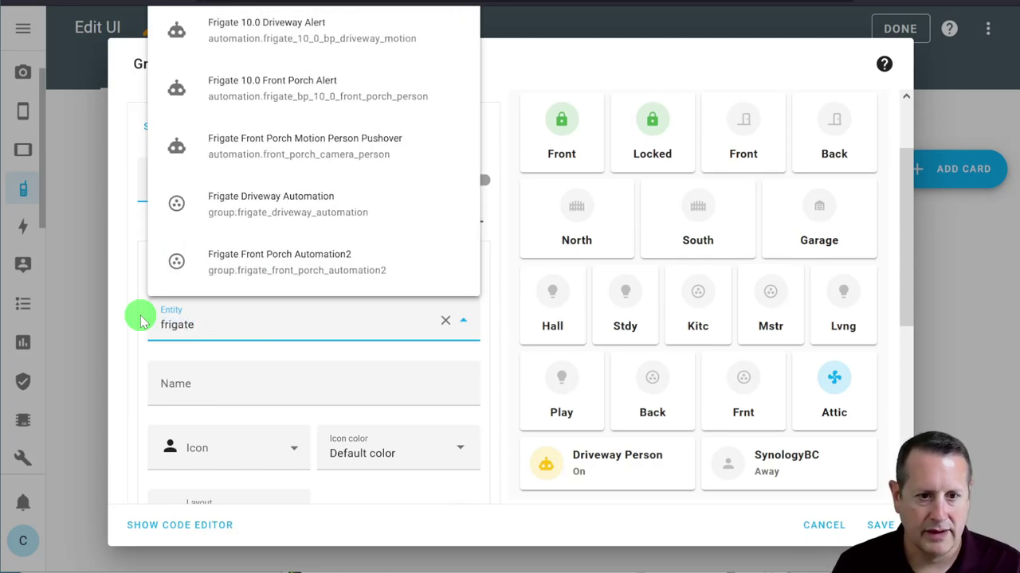
click(405, 139)
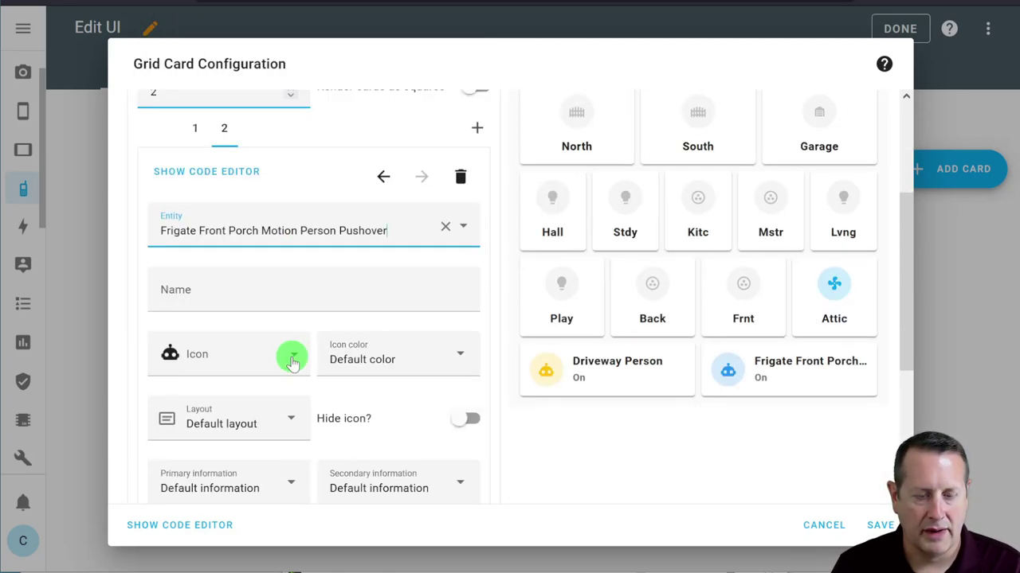
- Set the front porch automation card's icon color to Amber and name it "Front Porch Person"
click(398, 358)
scroll(382, 262, down, 3)
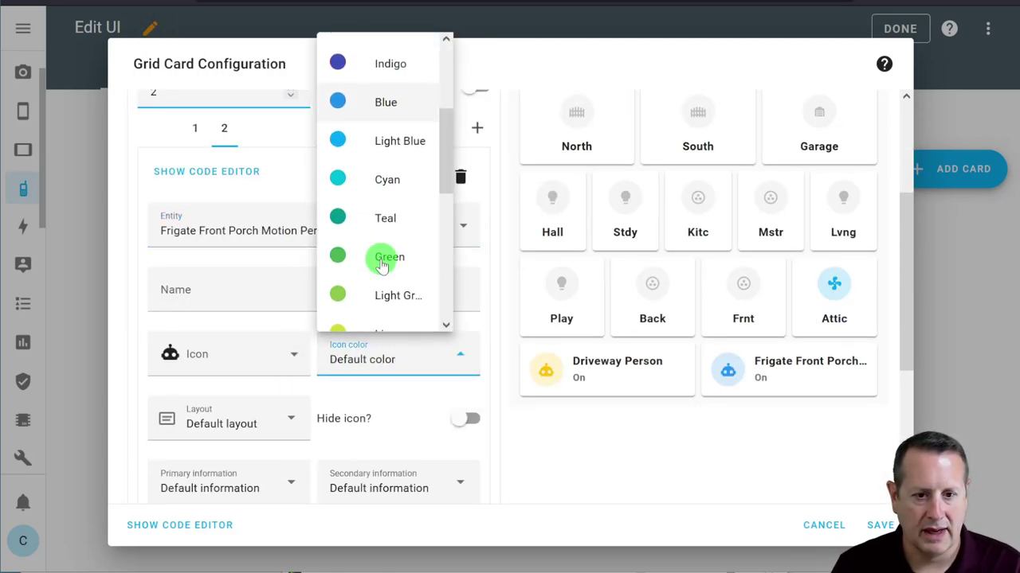
scroll(404, 295, down, 2)
click(403, 317)
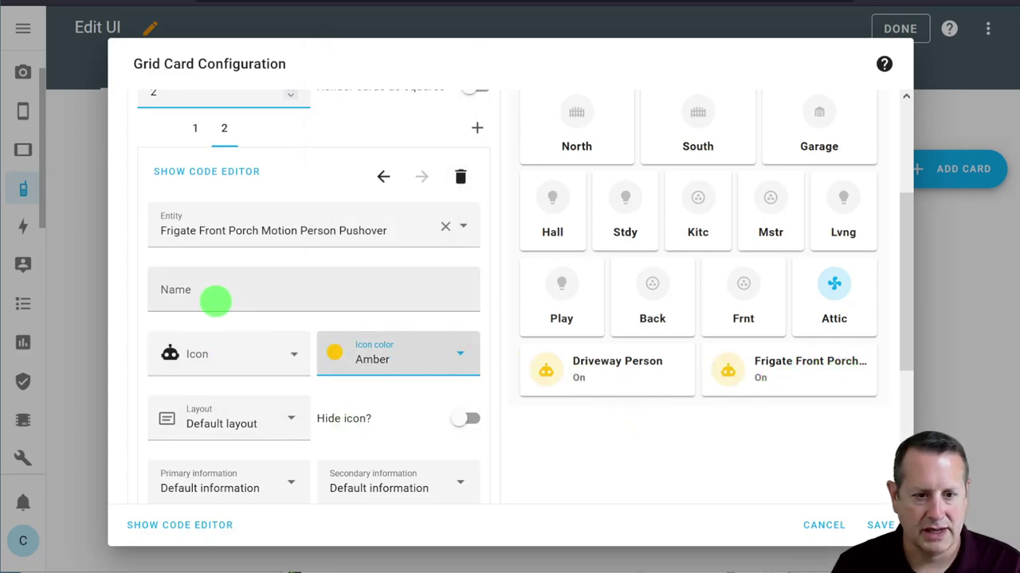
click(215, 300)
text(Front Porc)
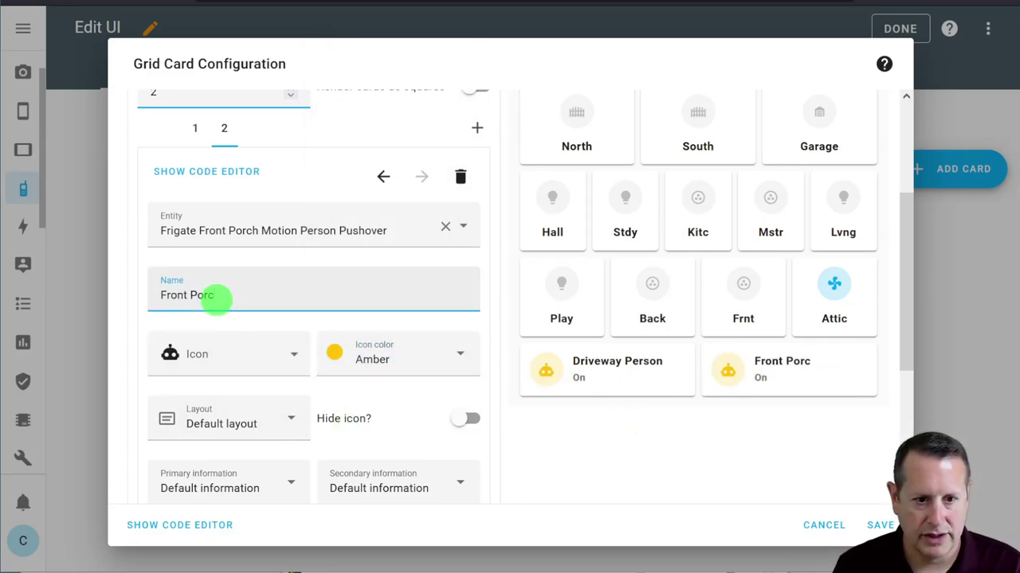
text(h Person)
- Set the Front Porch Person card's tap action to Toggle and its hold and double tap actions to No Action
scroll(273, 314, down, 1)
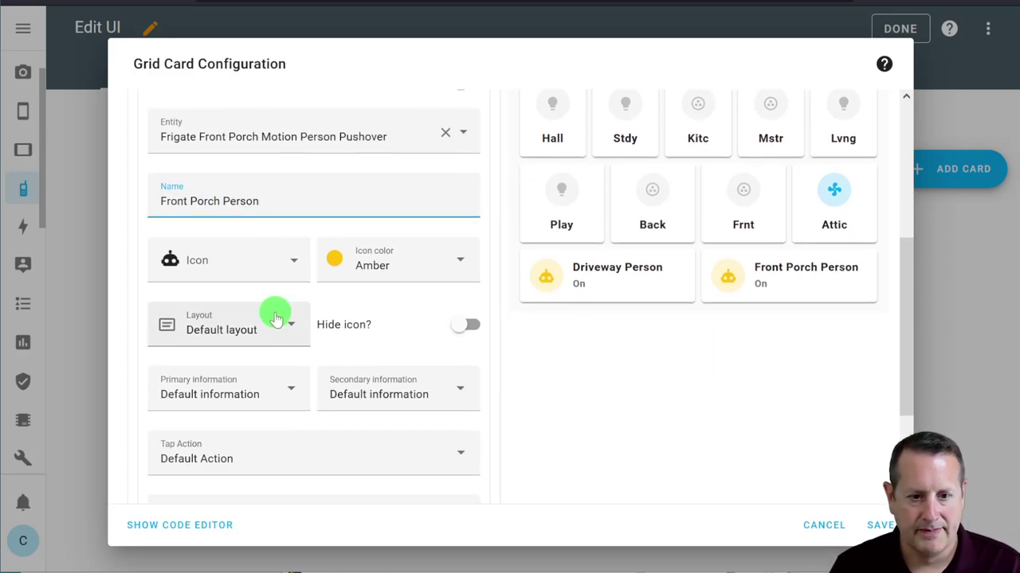
scroll(271, 398, down, 1)
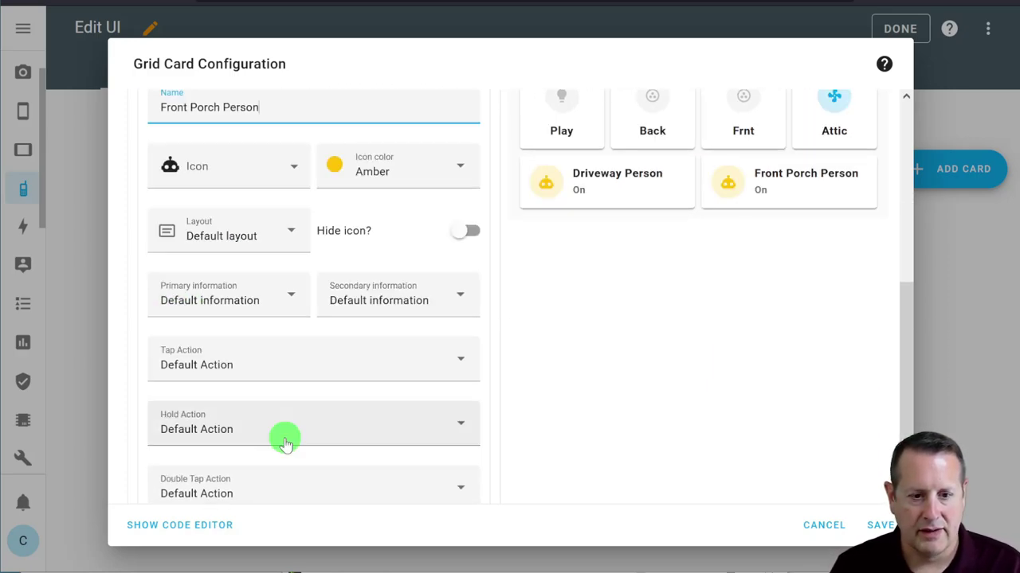
click(291, 359)
click(192, 120)
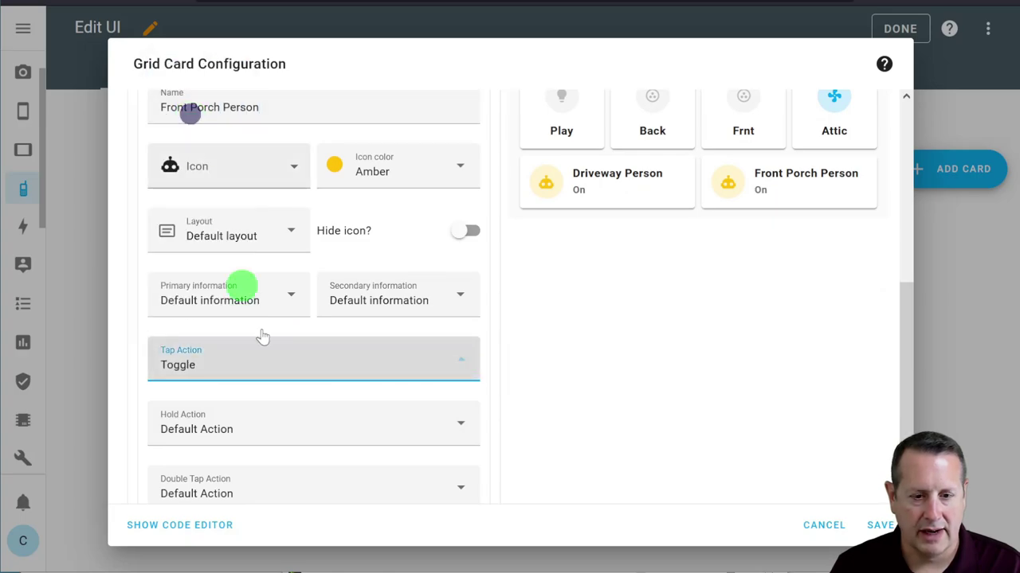
scroll(330, 459, down, 1)
click(330, 379)
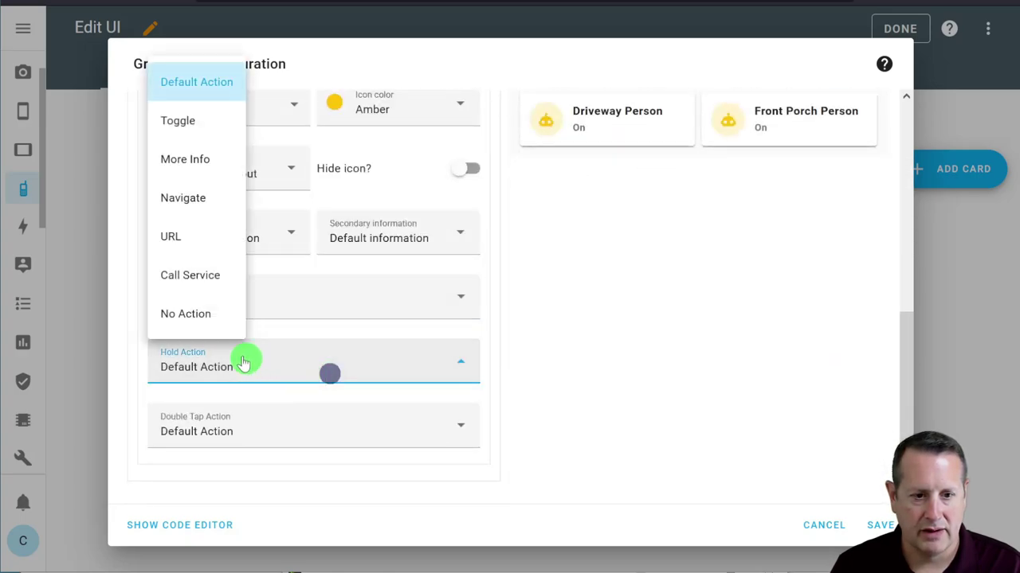
click(189, 314)
click(223, 440)
click(205, 379)
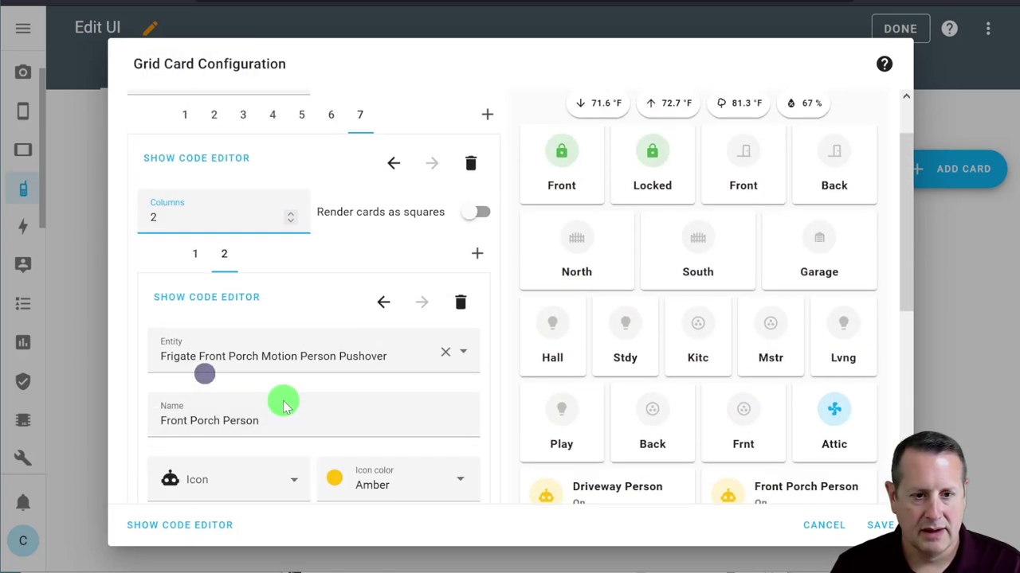
- Set the Driveway Person card's tap action to Toggle and its hold and double tap actions to No Action
click(199, 255)
scroll(340, 440, down, 1)
scroll(340, 441, down, 4)
click(330, 379)
click(191, 153)
scroll(295, 374, down, 2)
click(278, 346)
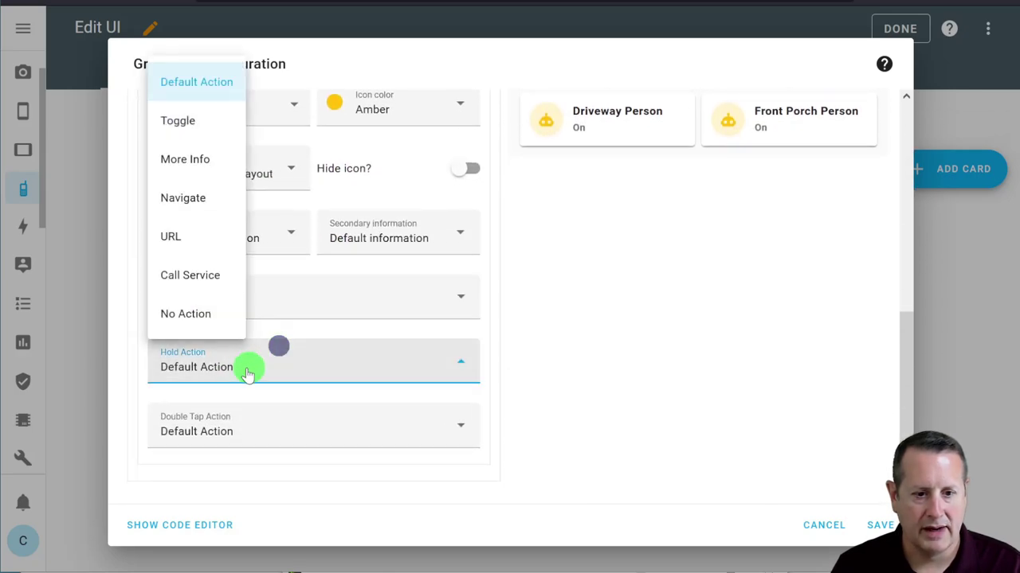
click(205, 314)
click(231, 440)
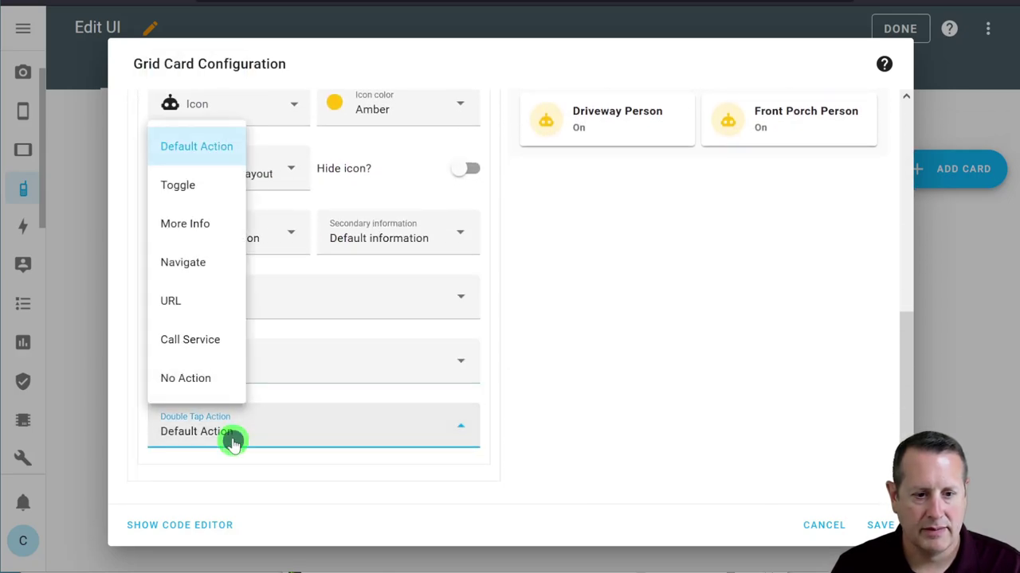
click(195, 379)
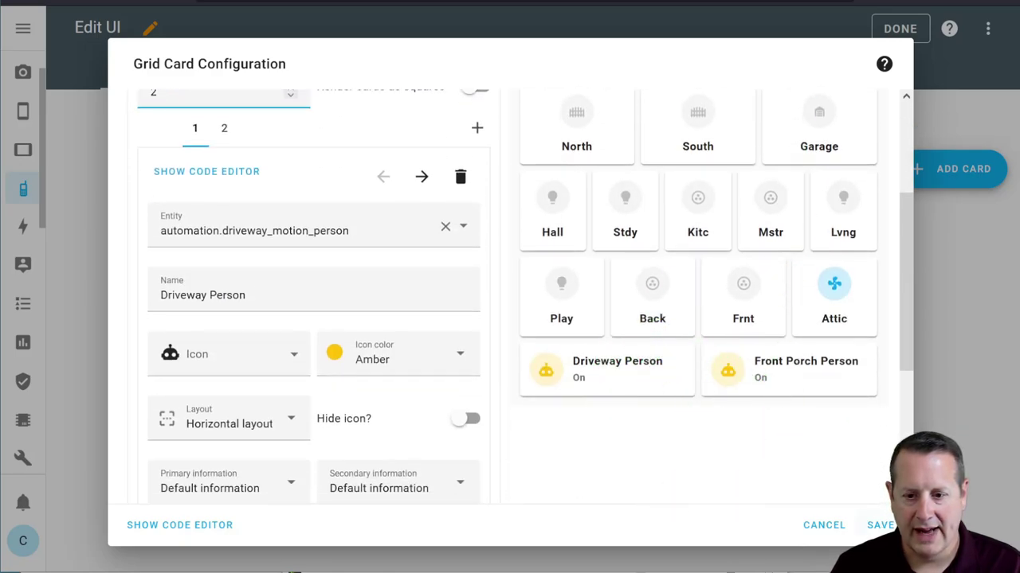
- Save the grid card configuration and finish editing the dashboard
click(880, 526)
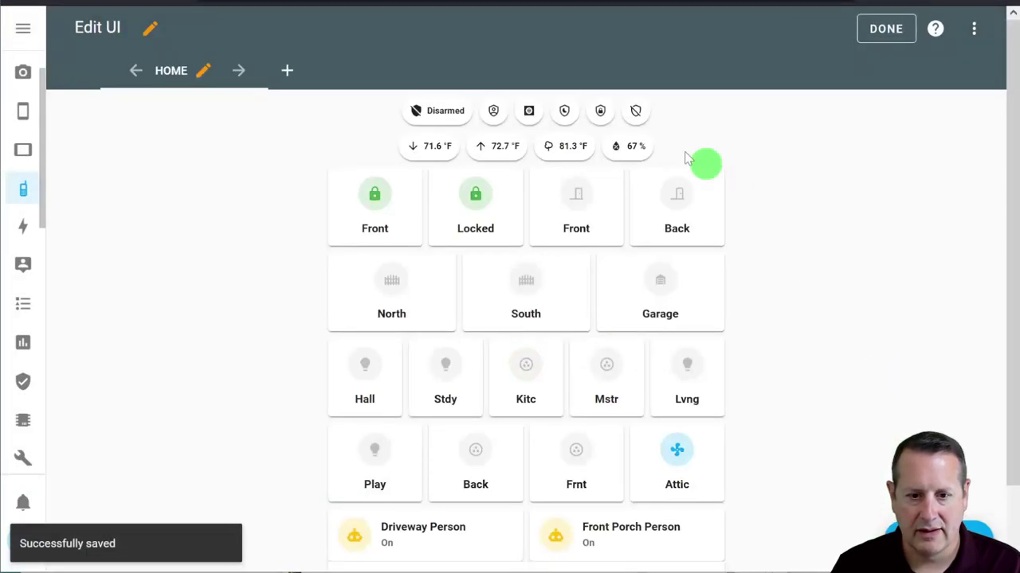
click(885, 30)
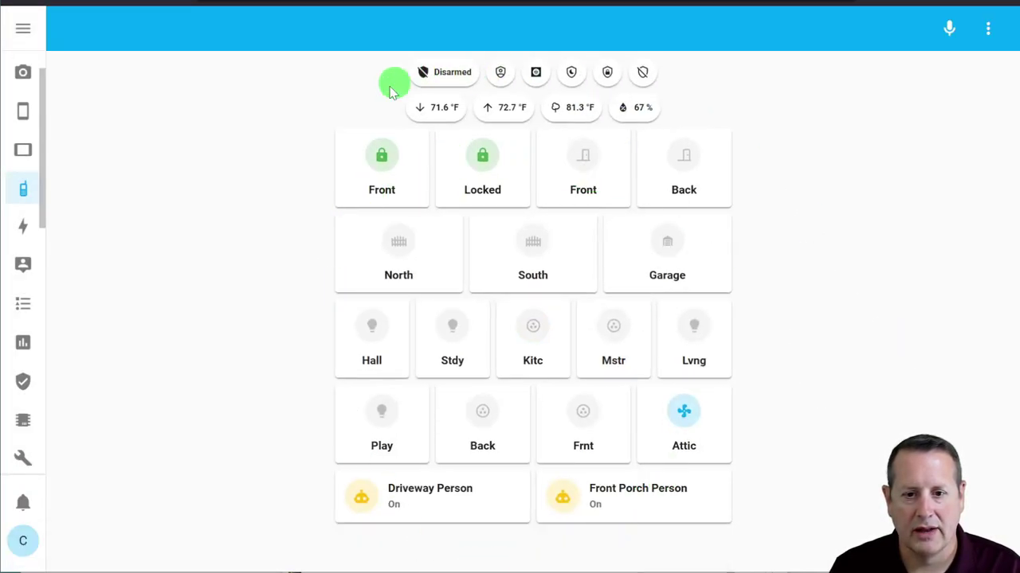
click(733, 354)
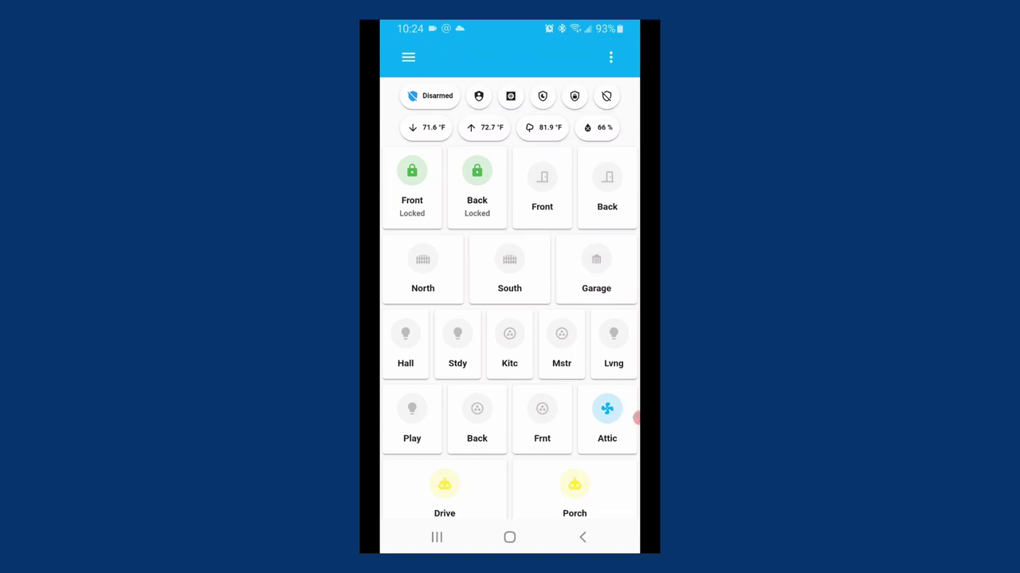
- Look over the dashboard's layout on the phone down to the Drive and Porch cards
scroll(510, 318, down, 1)
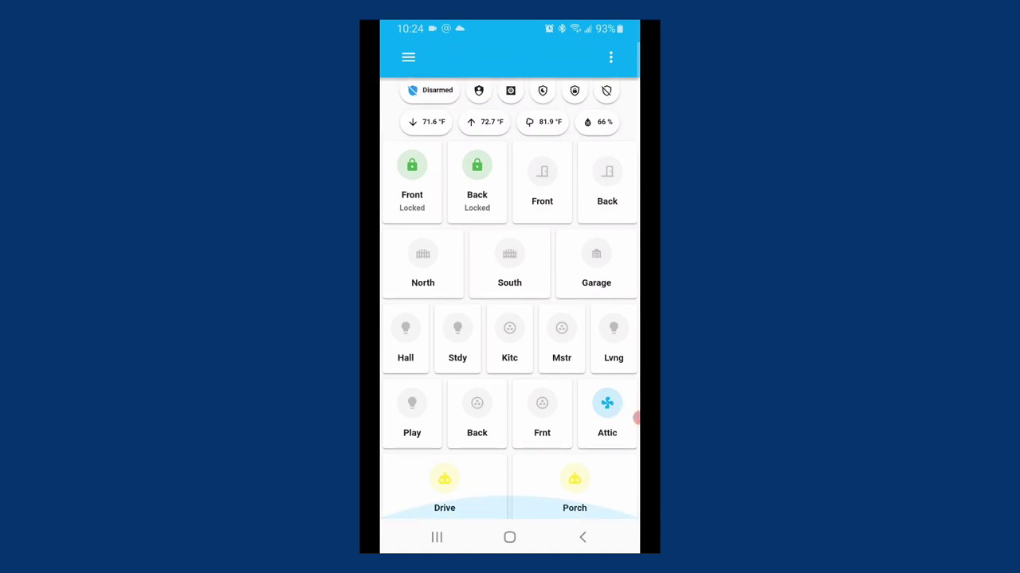
scroll(510, 318, down, 2)
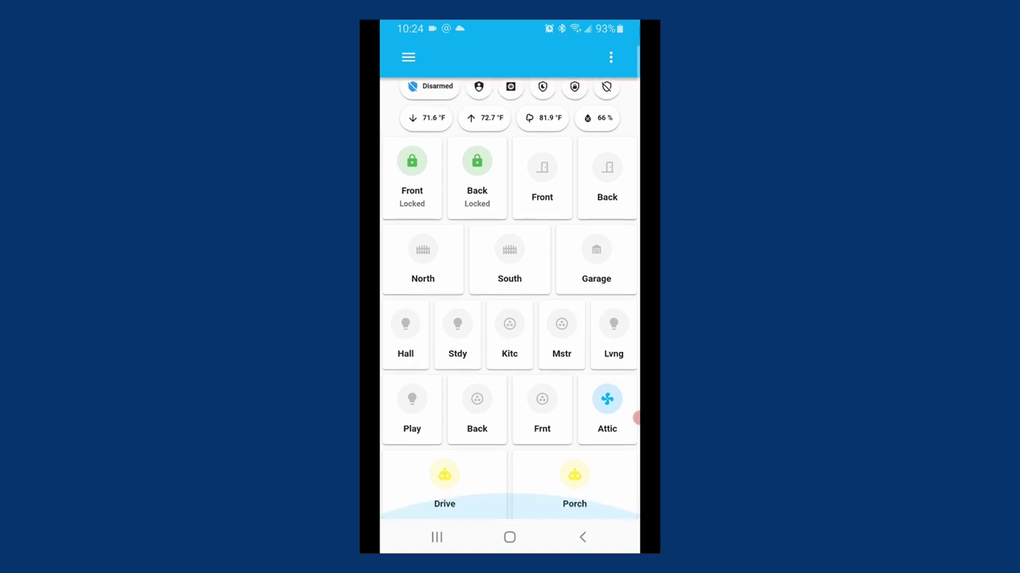
scroll(509, 318, up, 1)
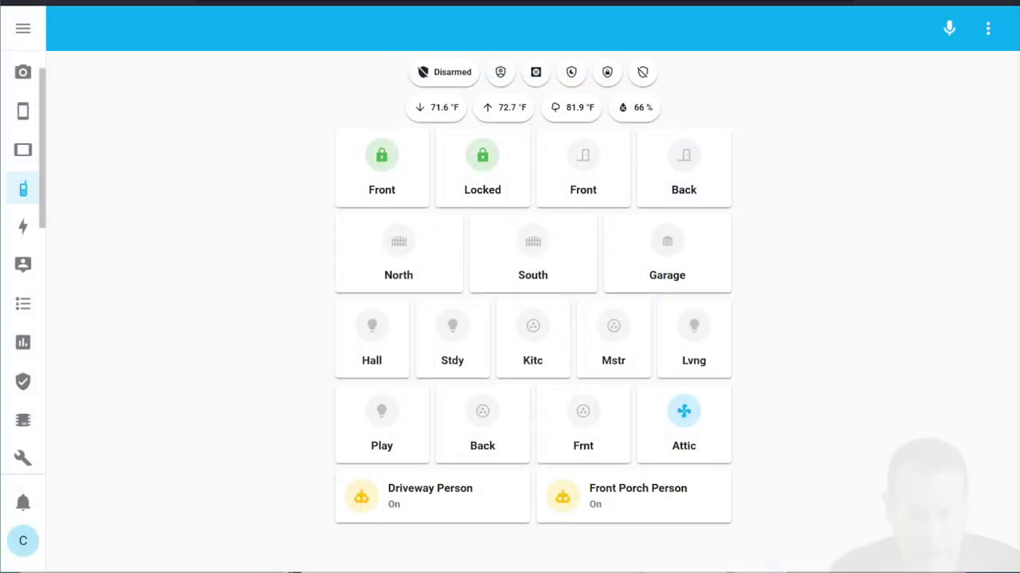
click(527, 345)
click(549, 341)
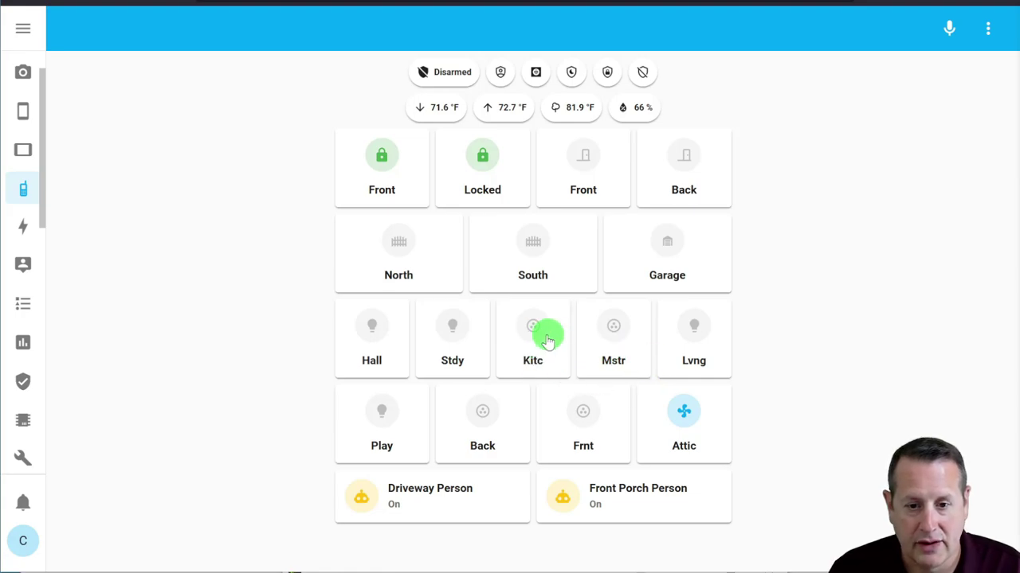
click(531, 345)
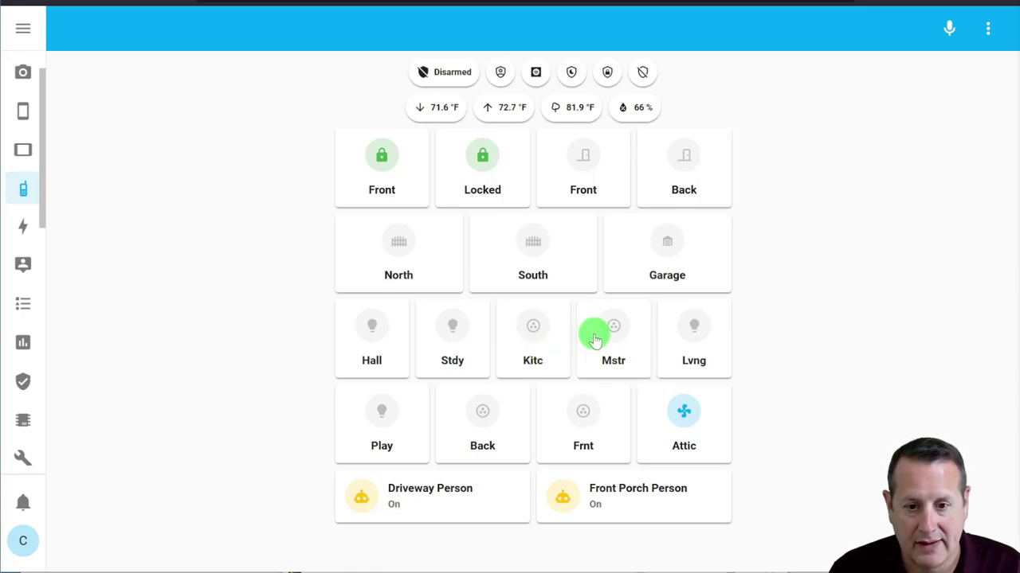